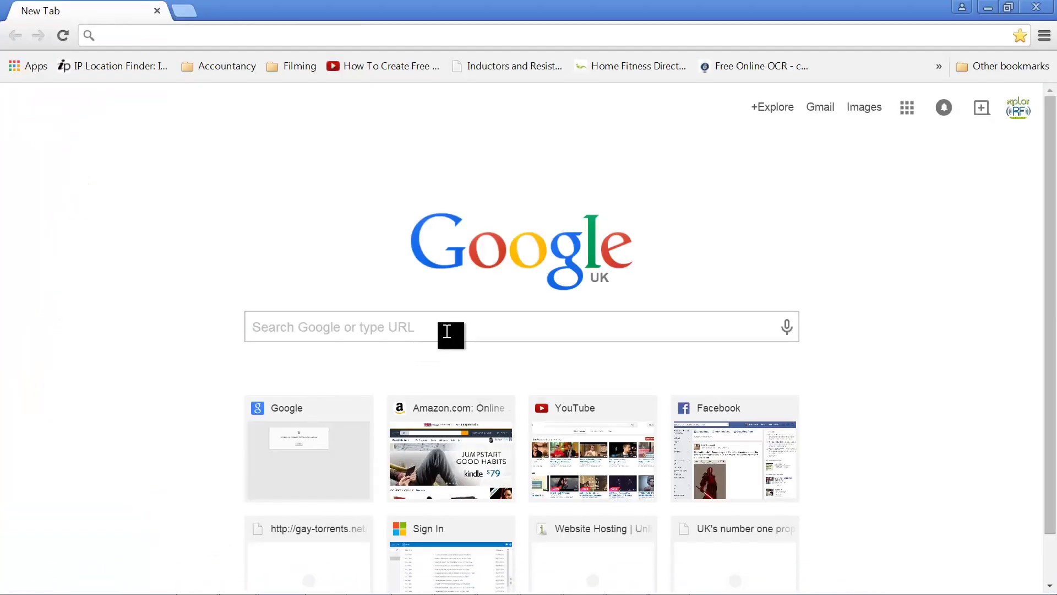
Step: Search Google for '741 spice model' and scroll to the Texas Instruments uA741 results
click(447, 331)
text(741 )
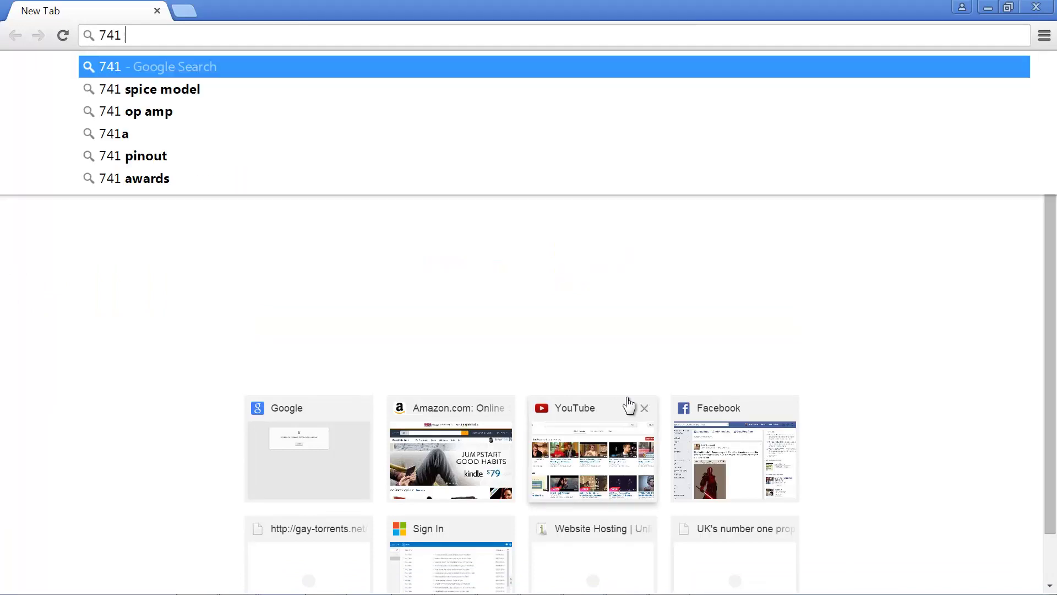
text(spv=2&ie=UTF-8&q=)
key(Return)
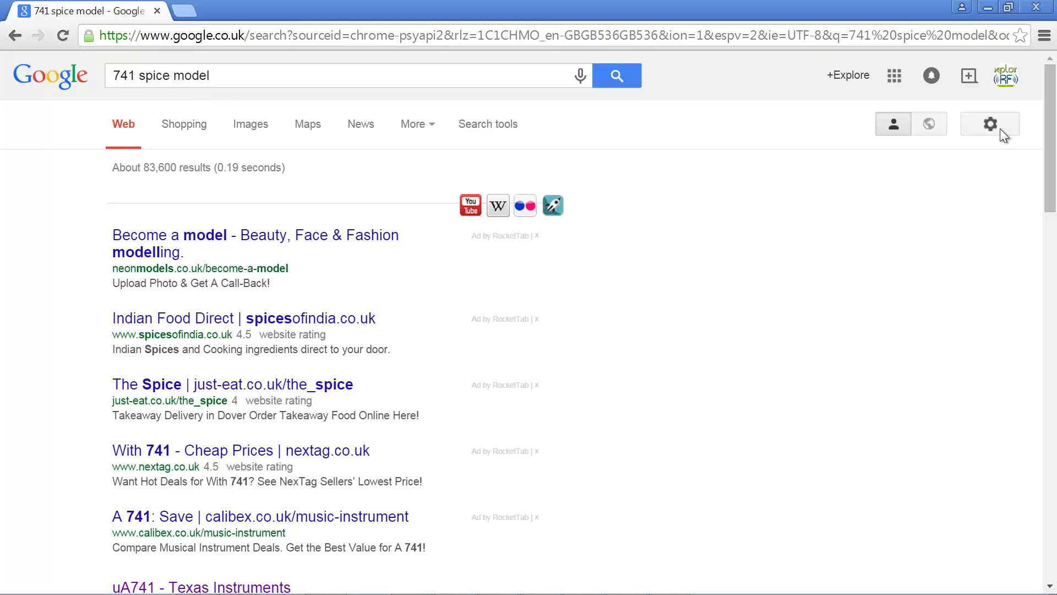
drag(1051, 127, 1049, 252)
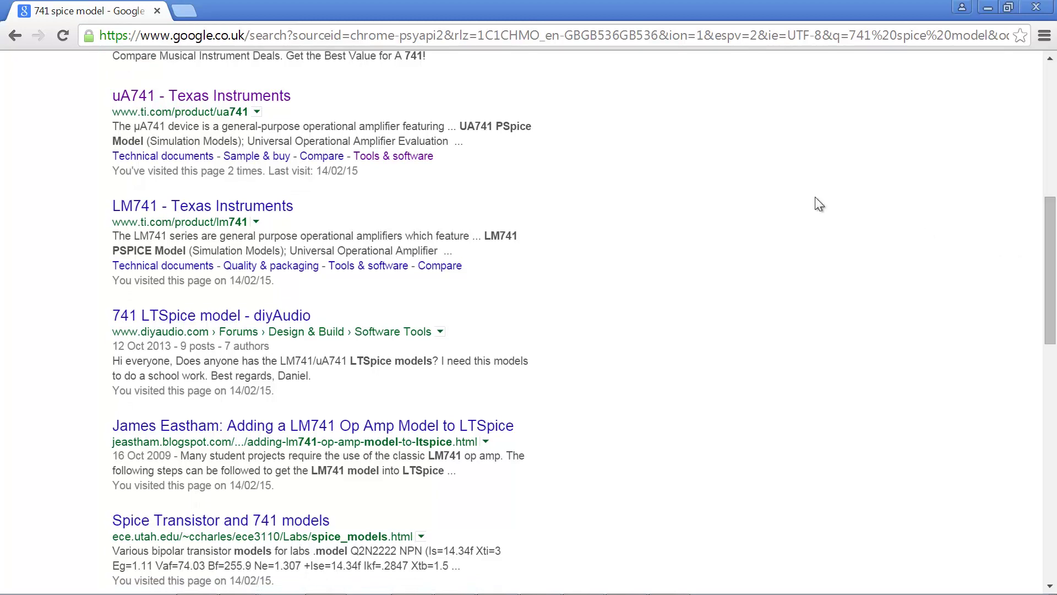
Step: Open the uA741 product page in a new tab and download the UA741 PSpice Model
right_click(283, 104)
click(309, 105)
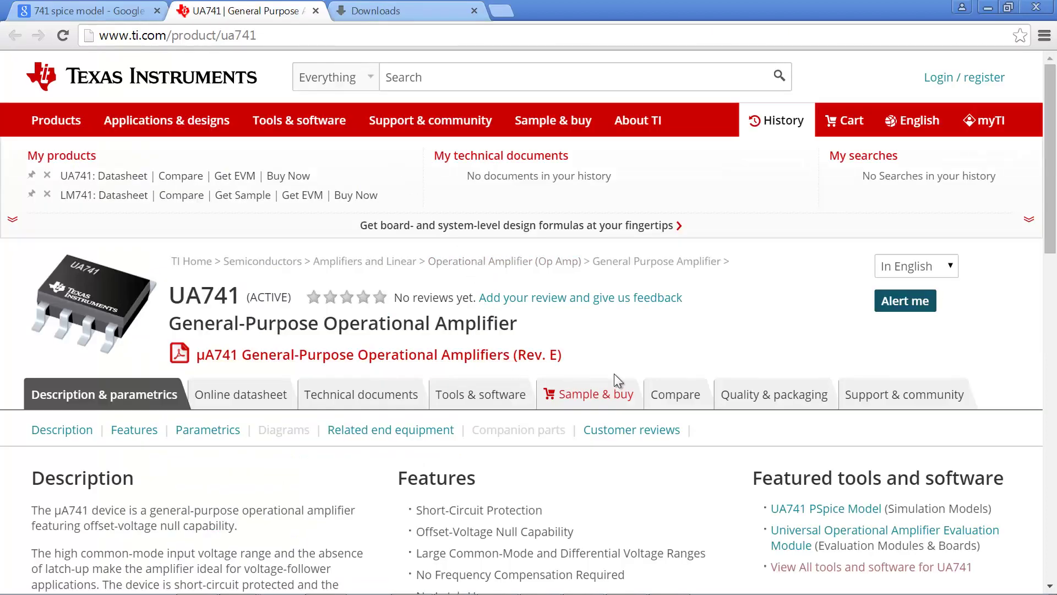
click(475, 398)
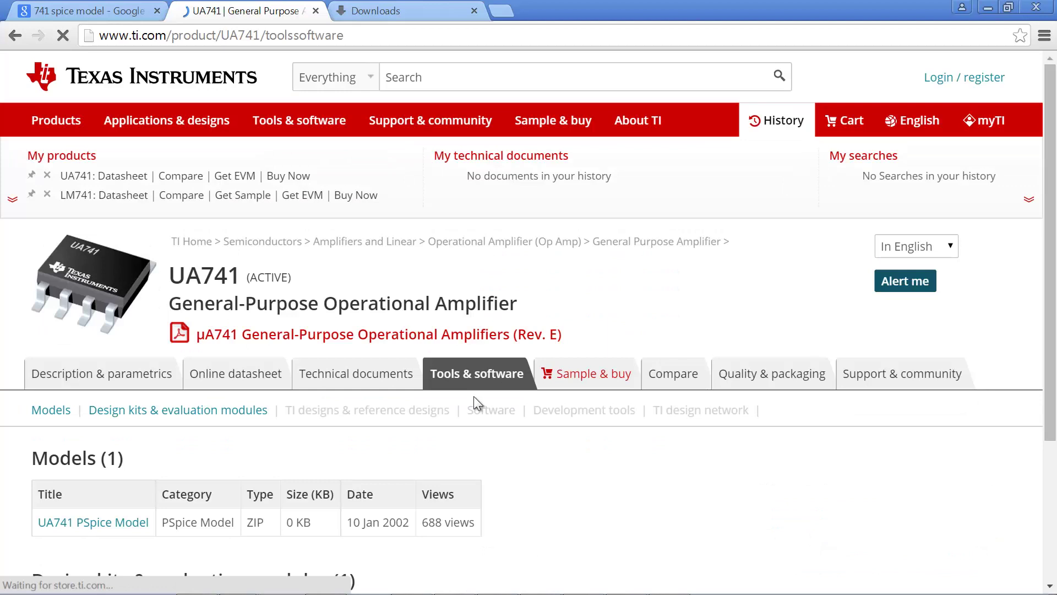
scroll(669, 379, down, 2)
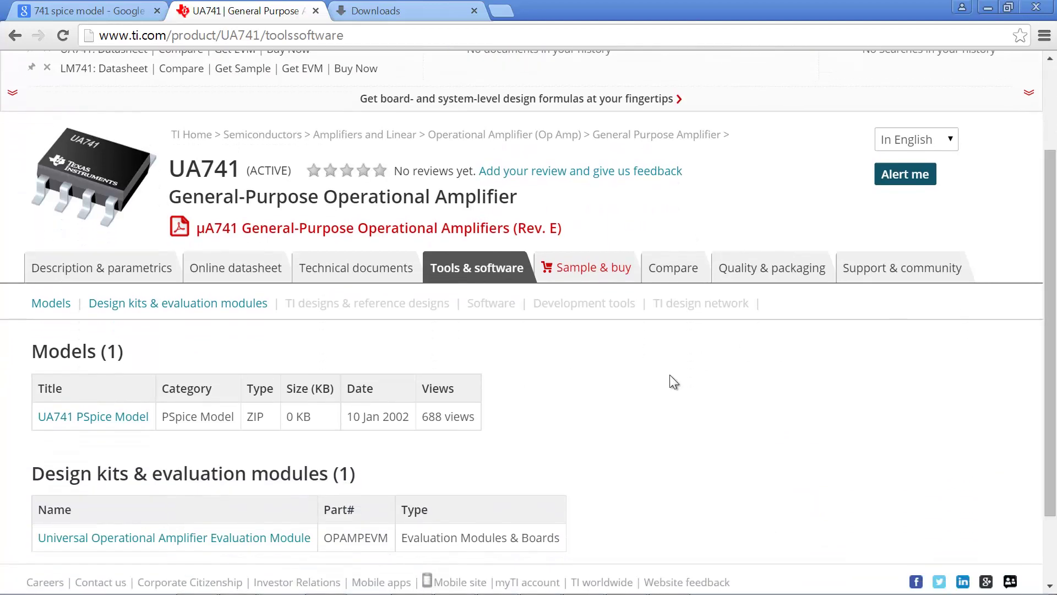
click(105, 421)
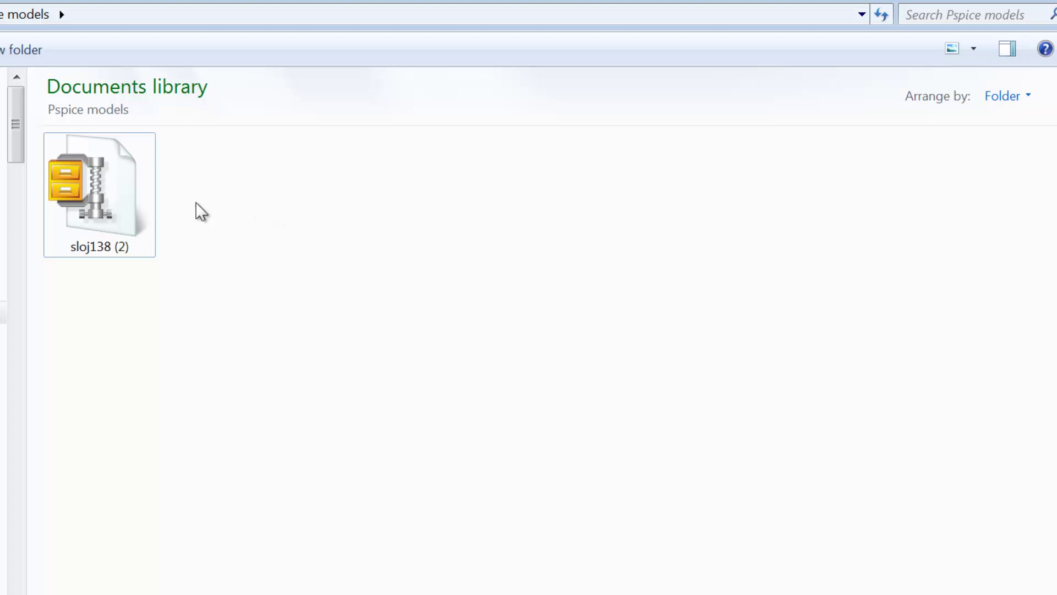
Step: Extract the sloj138 (2) archive into the Pspice models folder with WinZip
right_click(122, 200)
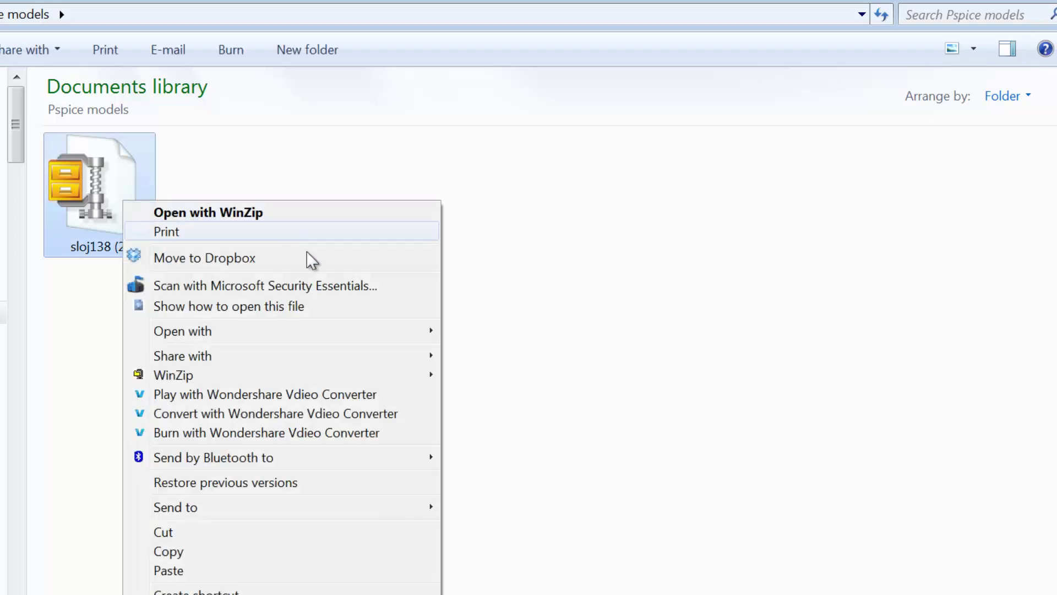
mouse_move(338, 373)
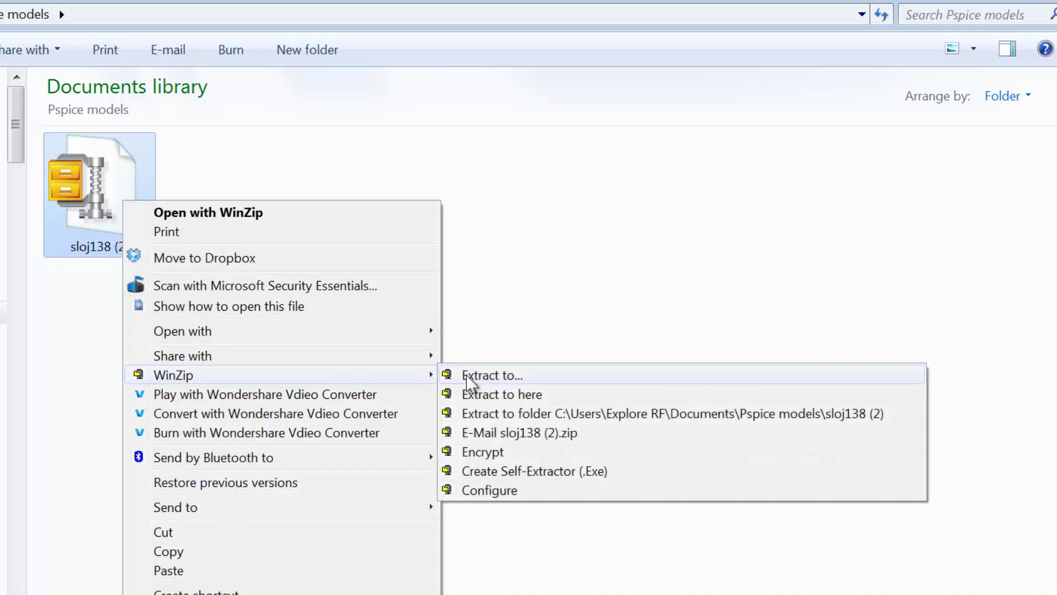
click(475, 392)
click(339, 246)
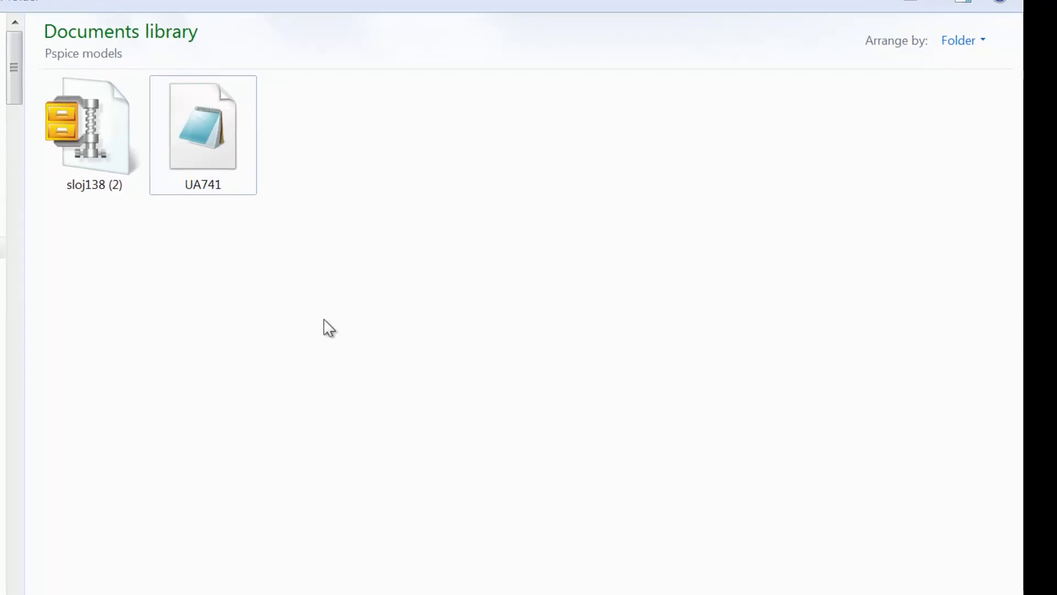
Step: Check the UA741 file's properties and copy the Pspice models folder path
right_click(220, 145)
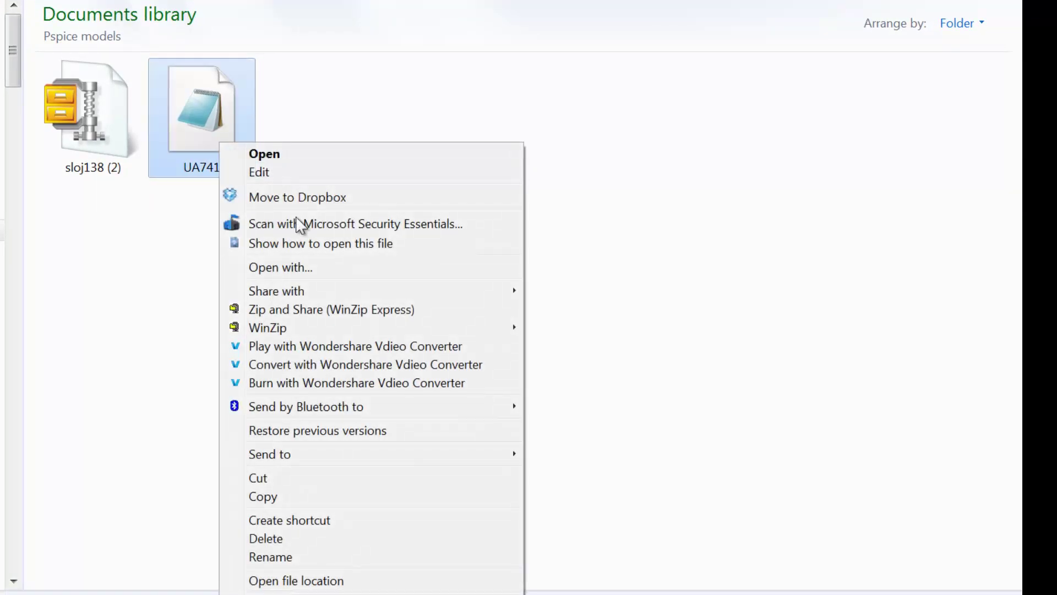
click(297, 594)
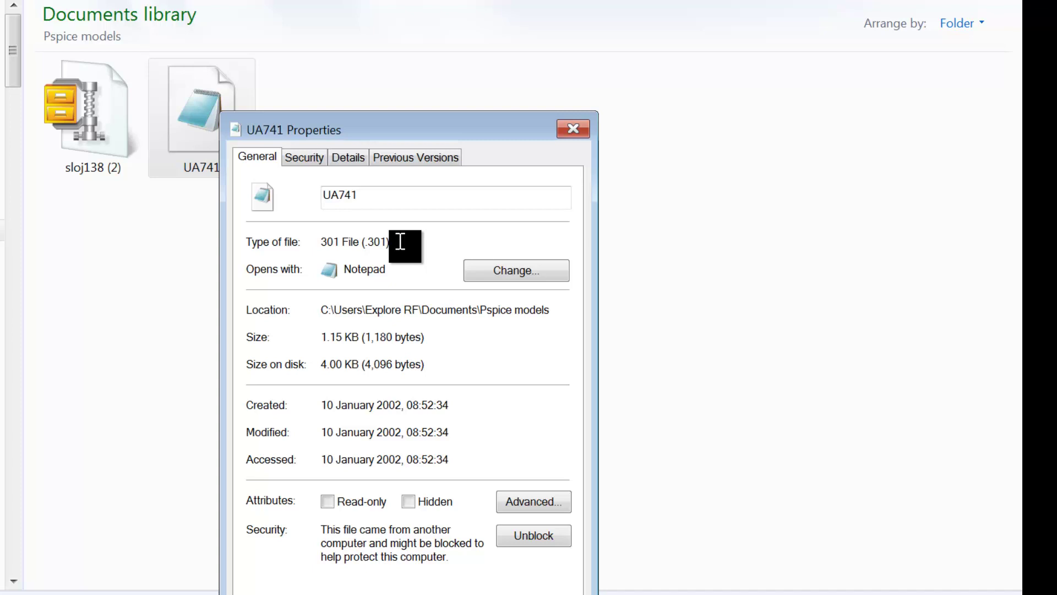
key(Escape)
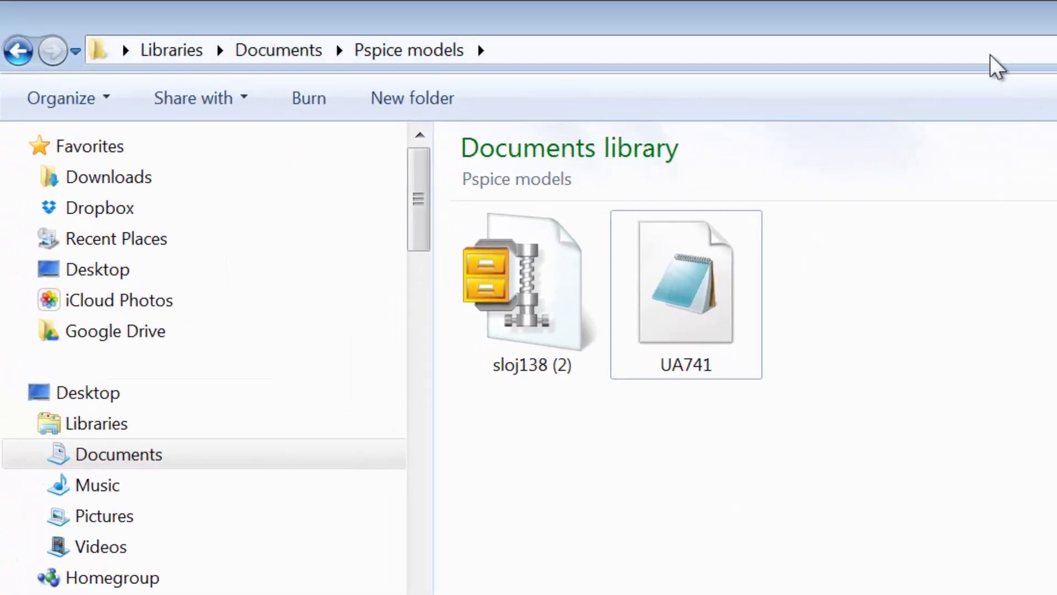
click(992, 55)
key(ctrl+c)
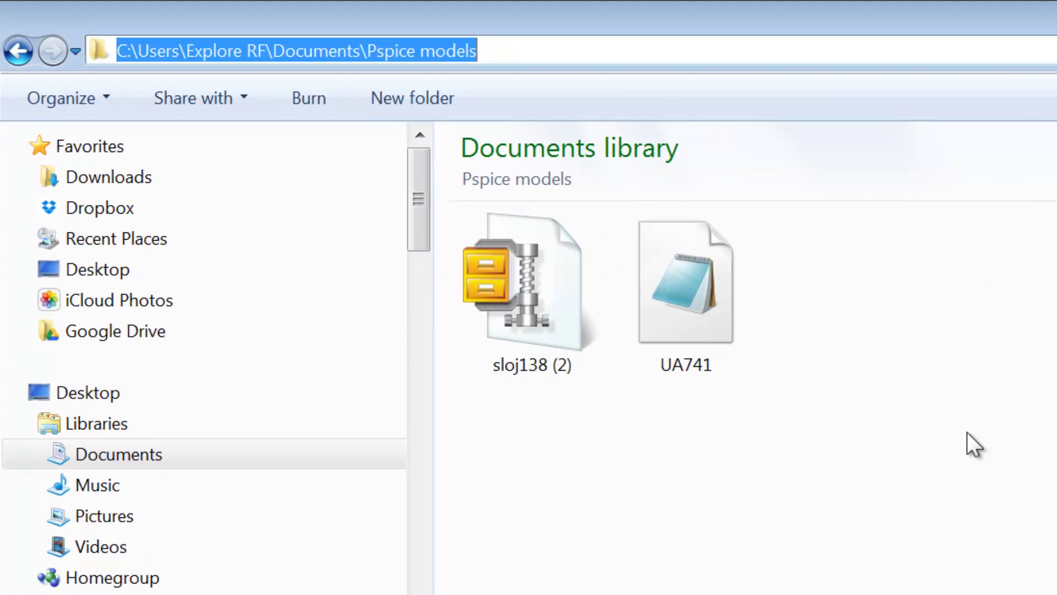
click(974, 441)
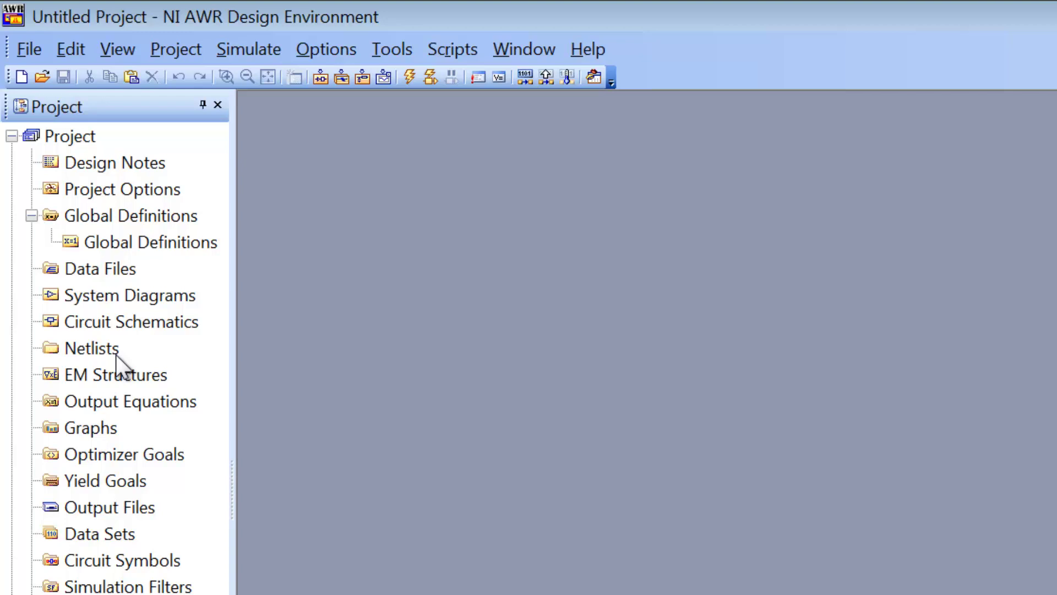
Step: Import a netlist under Netlists, picking UA741 from the pasted Pspice models path
right_click(114, 351)
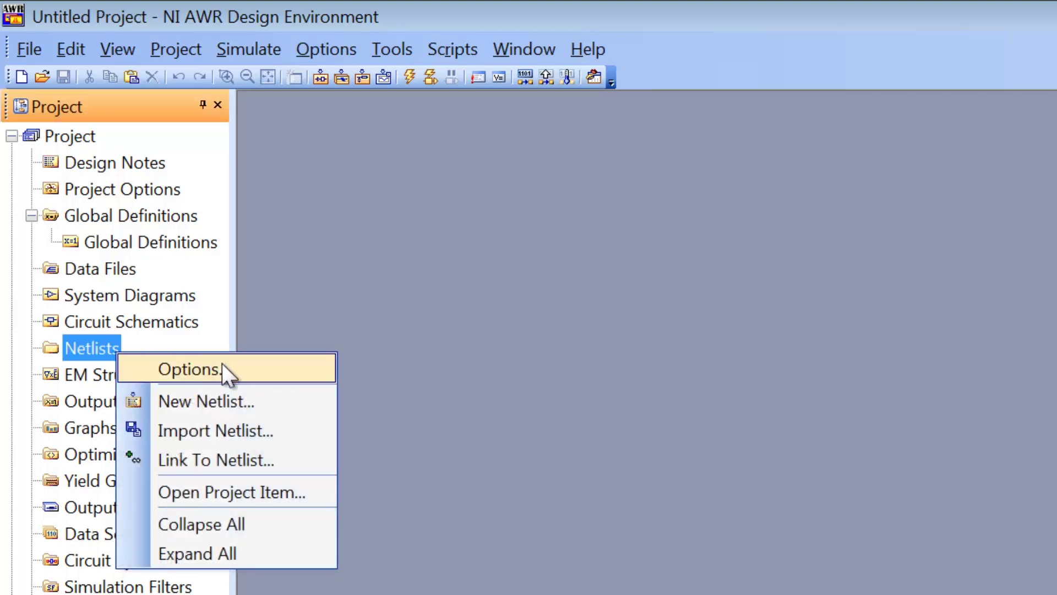
click(232, 430)
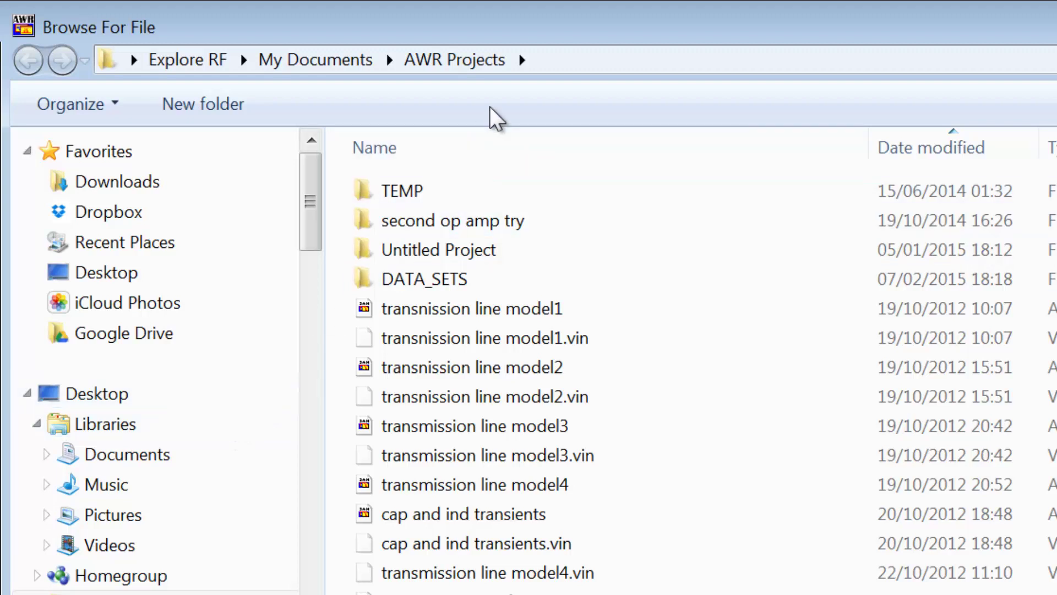
click(562, 61)
key(ctrl+v)
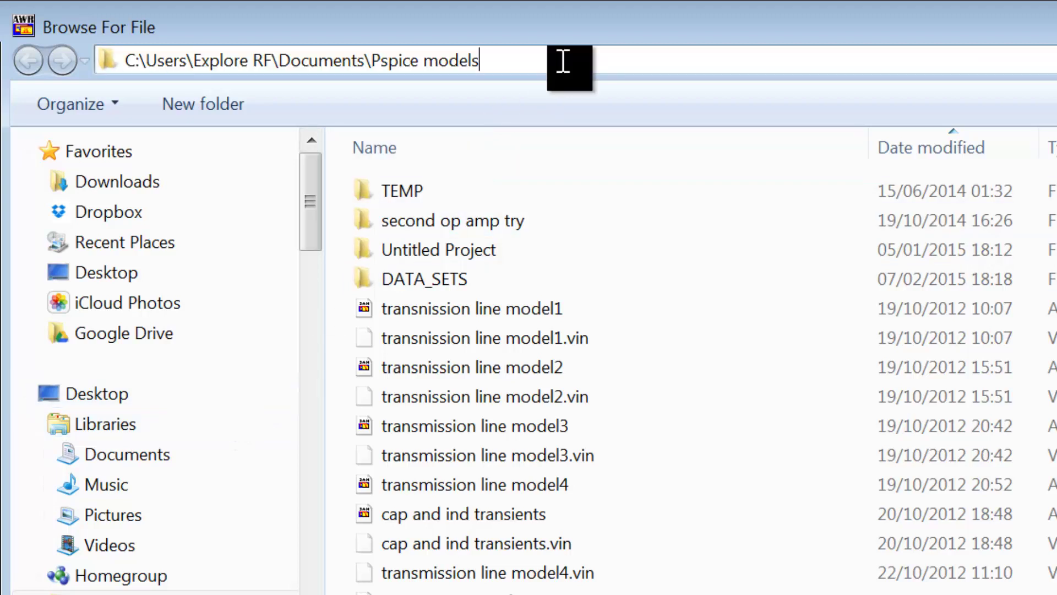
key(Return)
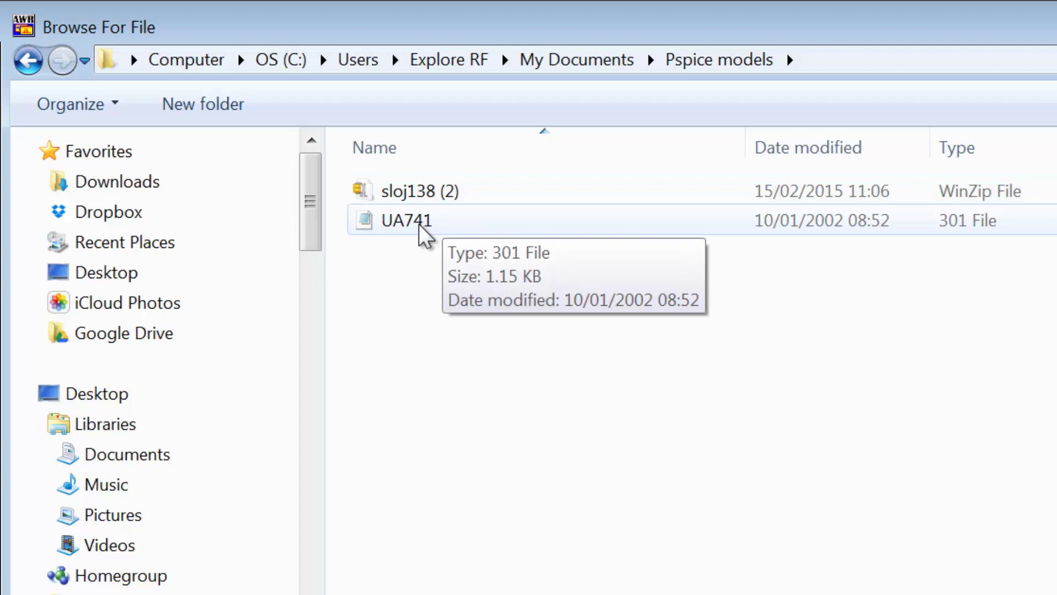
click(514, 220)
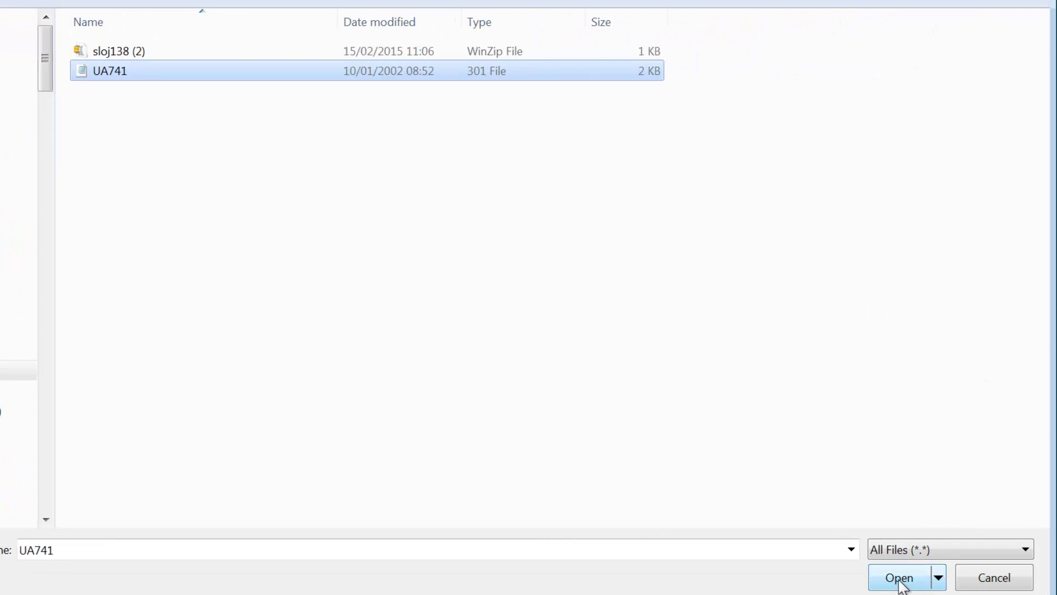
click(901, 578)
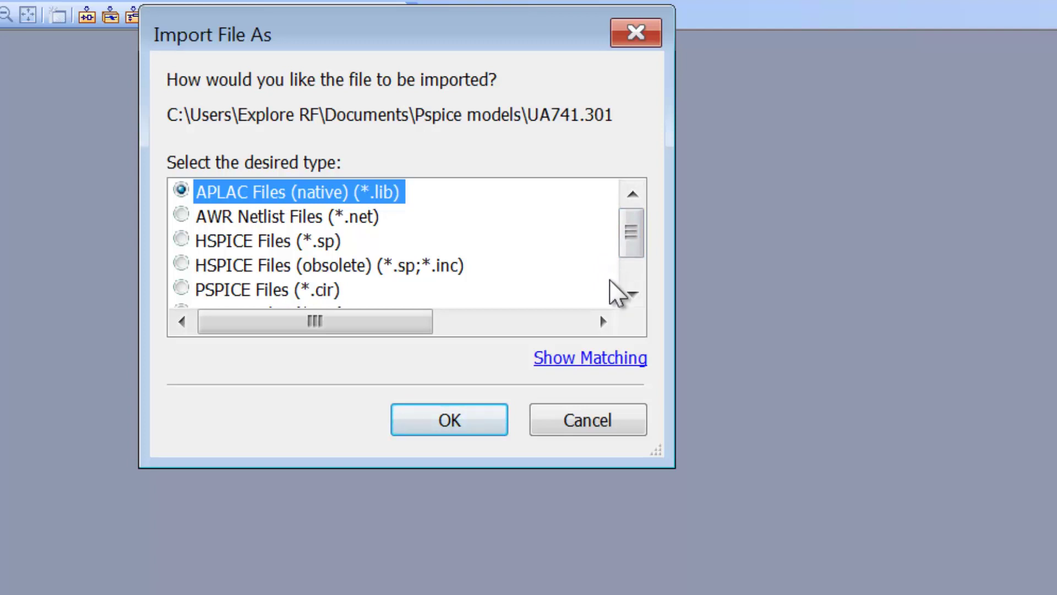
Step: Import UA741 with the PSPICE Files (*.cir) file type
drag(653, 451, 793, 594)
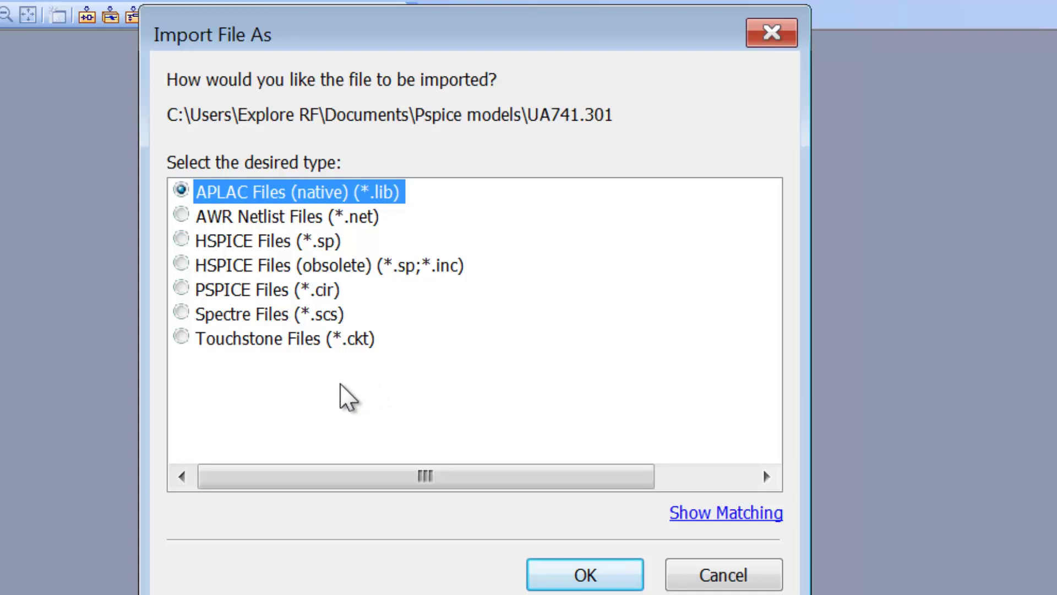
click(181, 288)
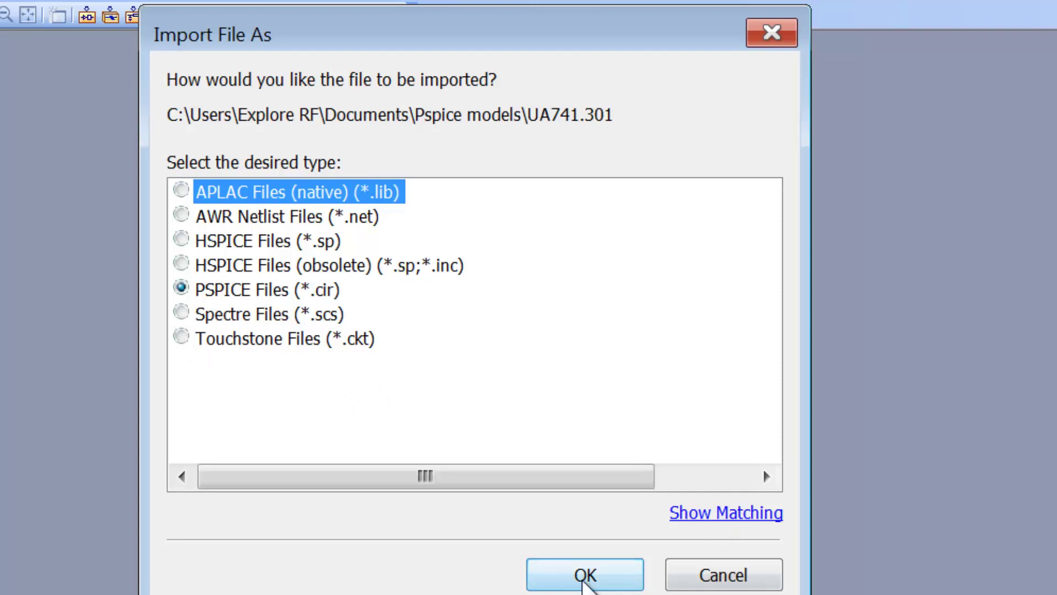
click(578, 578)
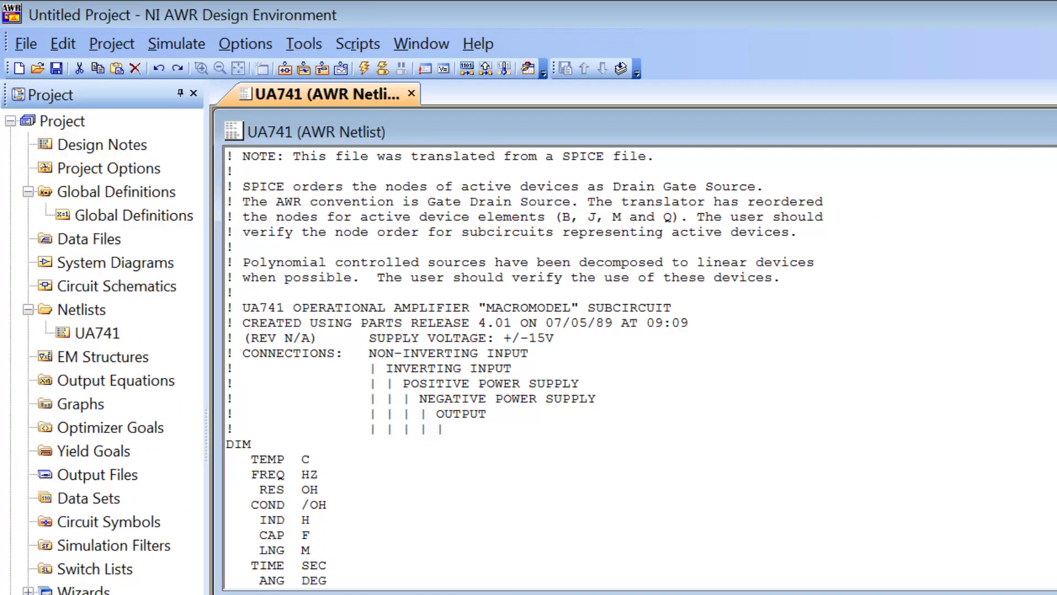
Step: Maximize the UA741 netlist window, select UA741 in the project, and focus its text
click(1055, 132)
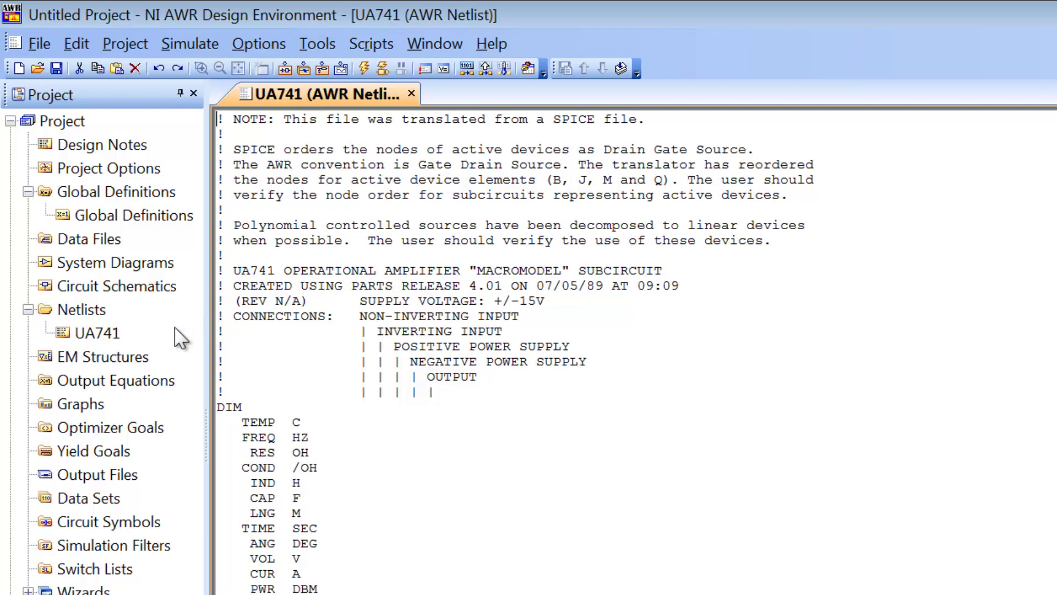
click(117, 337)
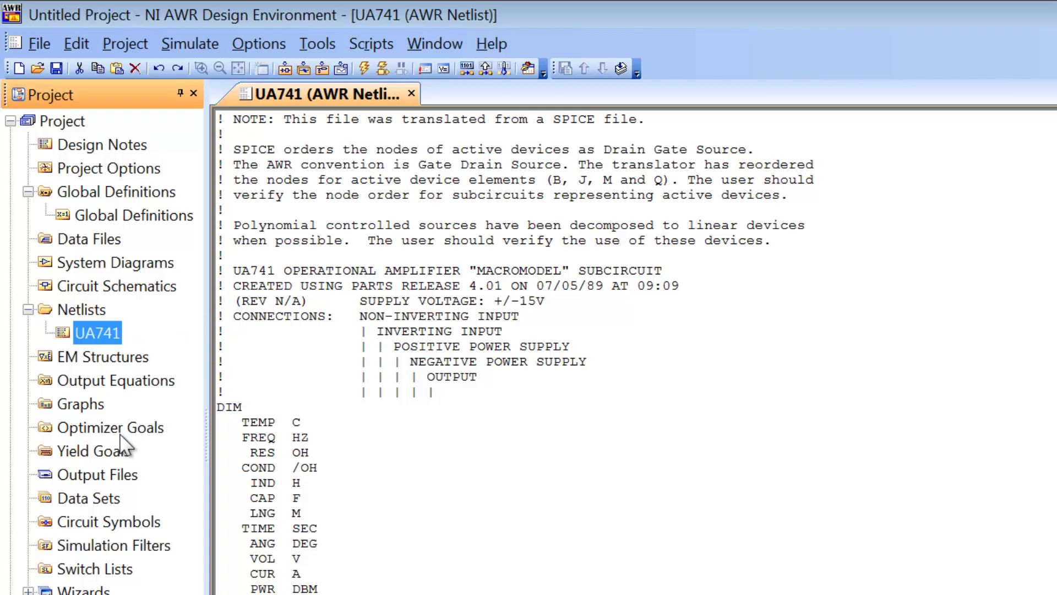
click(688, 286)
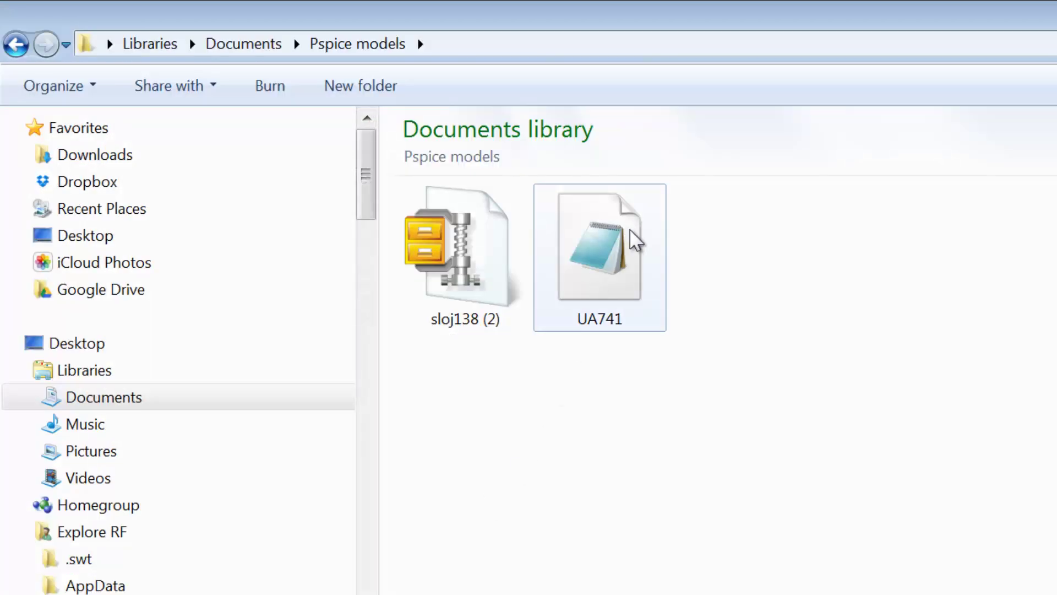
Step: Open the original UA741 file in Notepad and bring it to the front
double_click(631, 233)
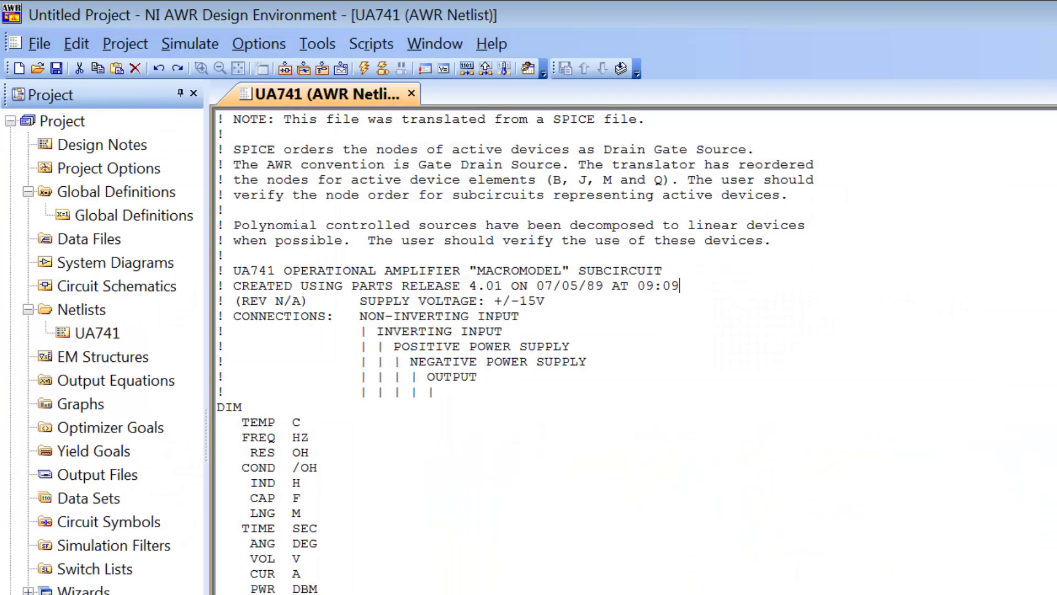
key(alt+Tab)
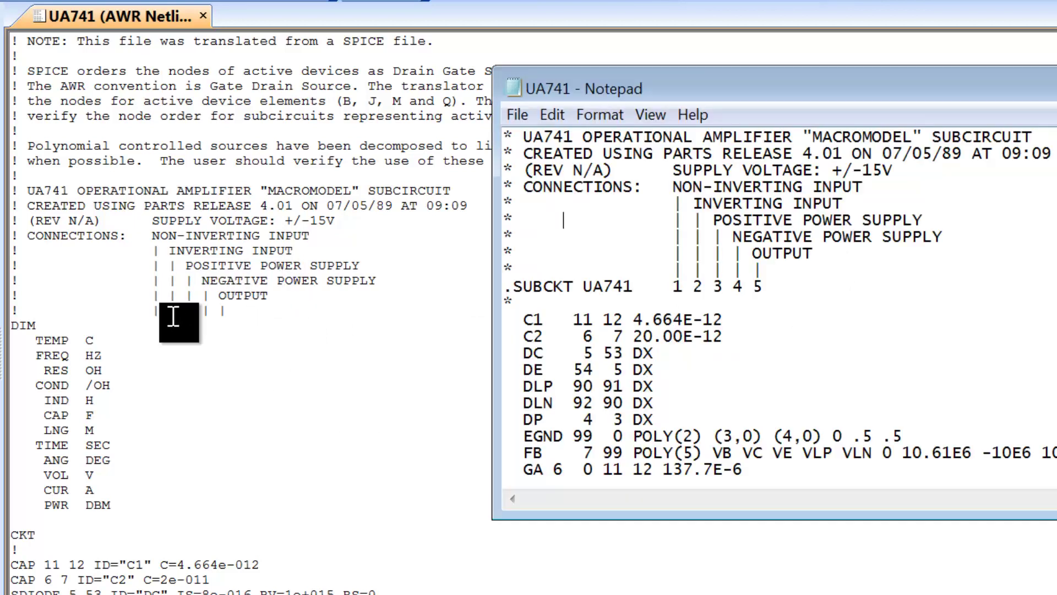
Step: Compare the 1 2 3 4 5 node order on the DEF5P line with the Notepad SPICE file
click(409, 342)
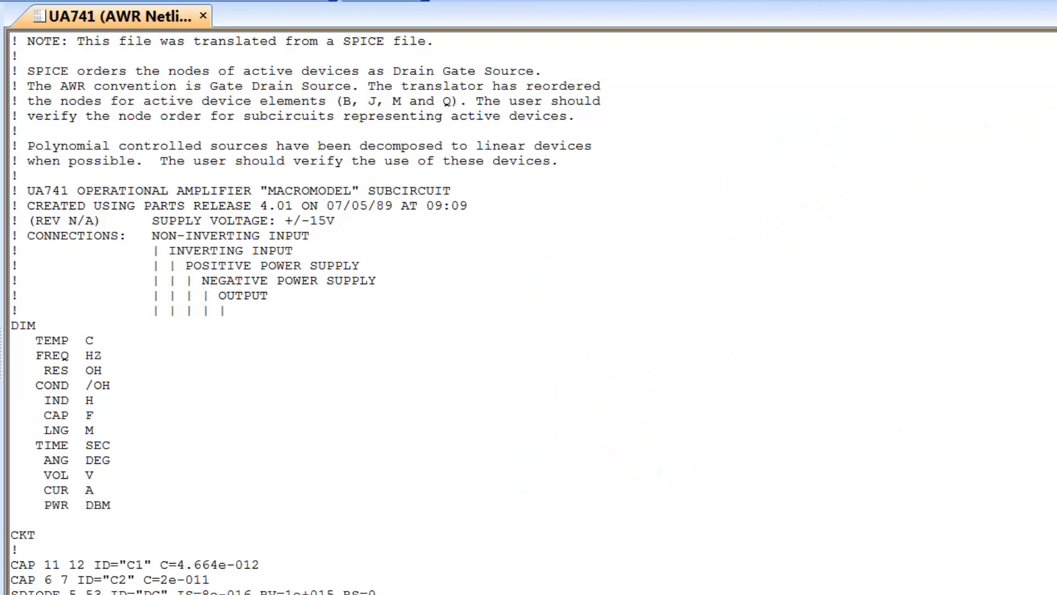
scroll(408, 341, down, 15)
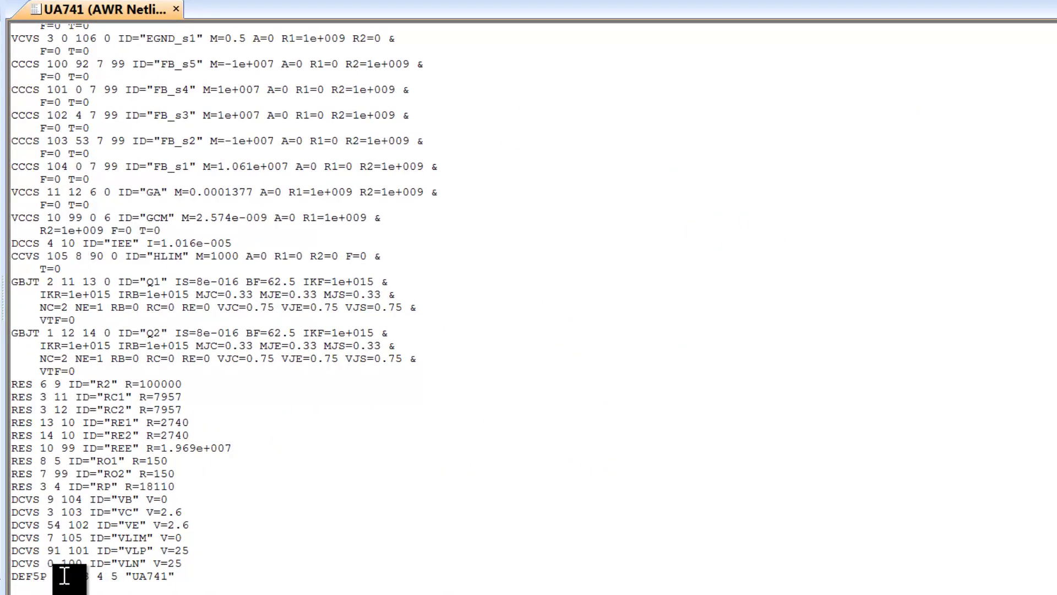
drag(56, 576, 117, 575)
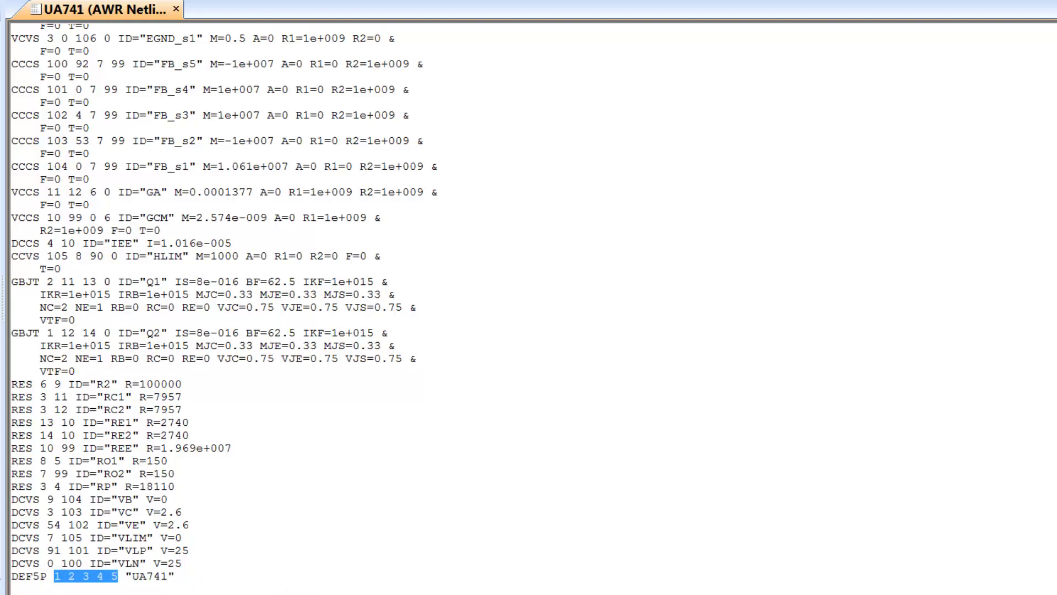
scroll(503, 264, up, 15)
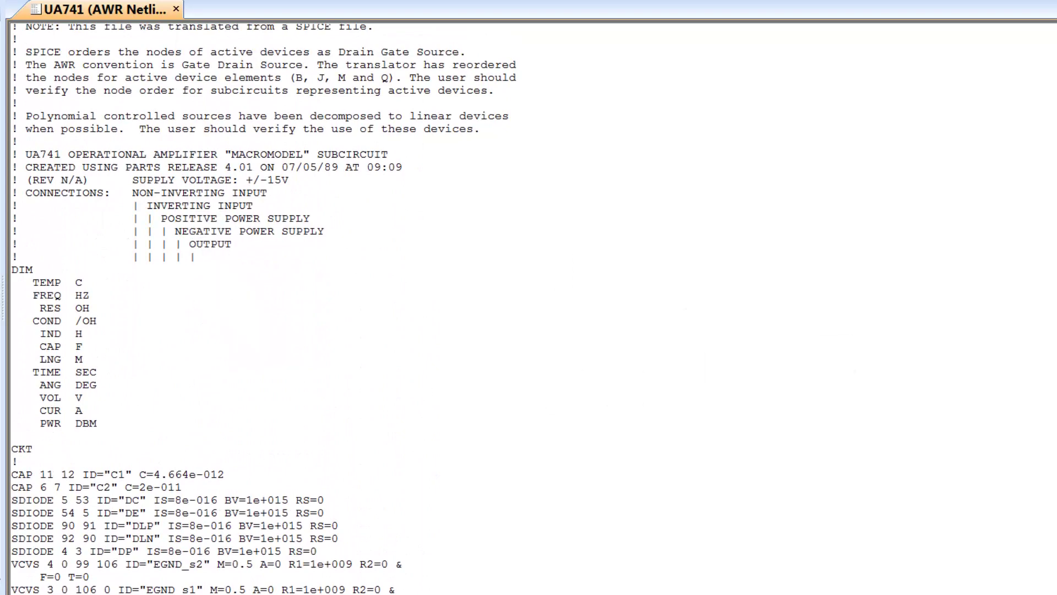
scroll(663, 550, down, 14)
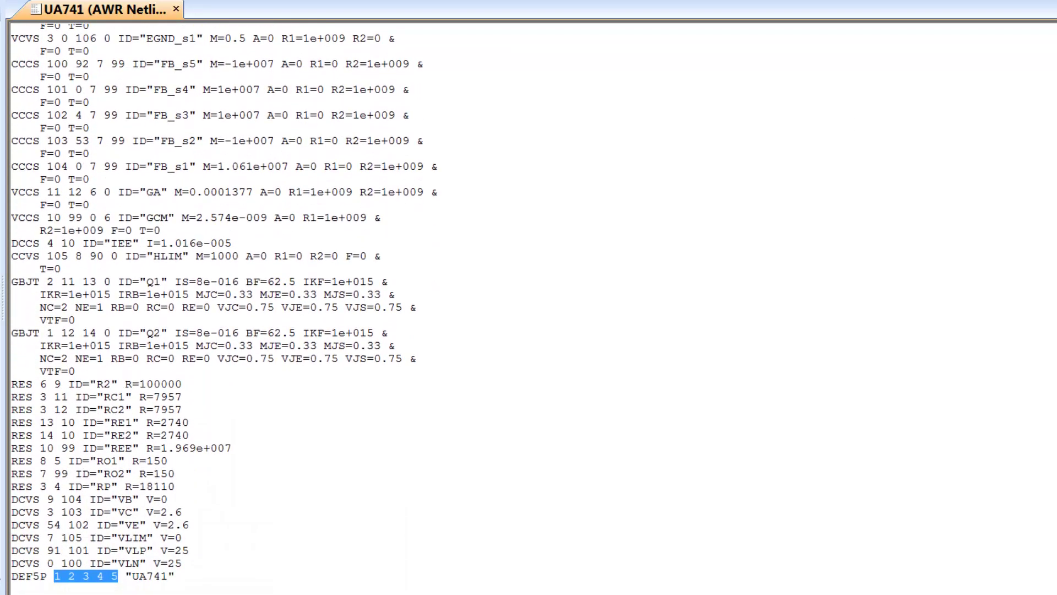
click(459, 557)
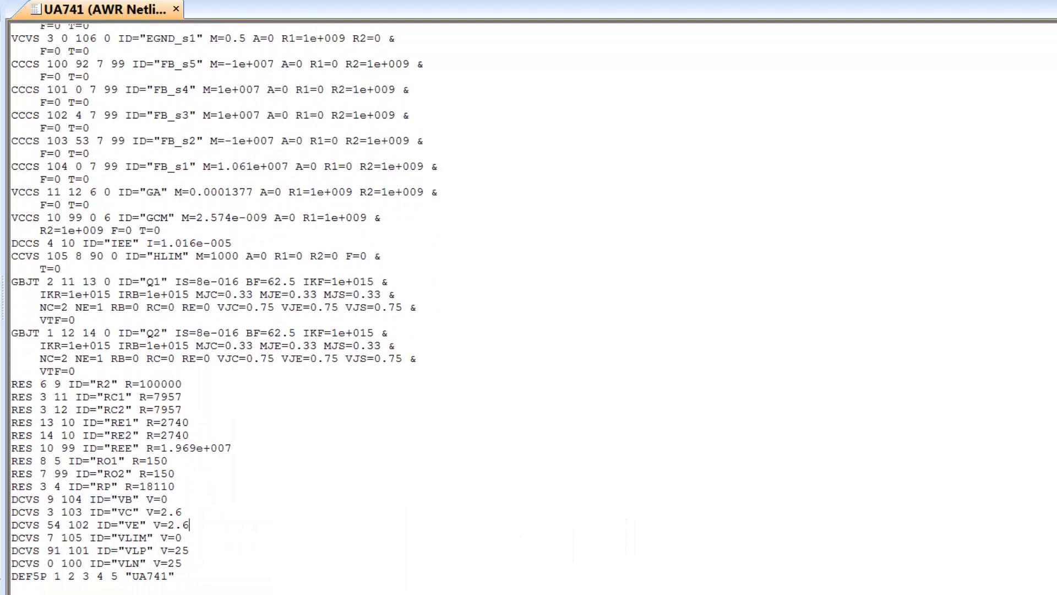
key(alt+Tab)
Step: Add a new schematic named 'Real Op Amp' under Circuit Schematics
scroll(592, 324, up, 15)
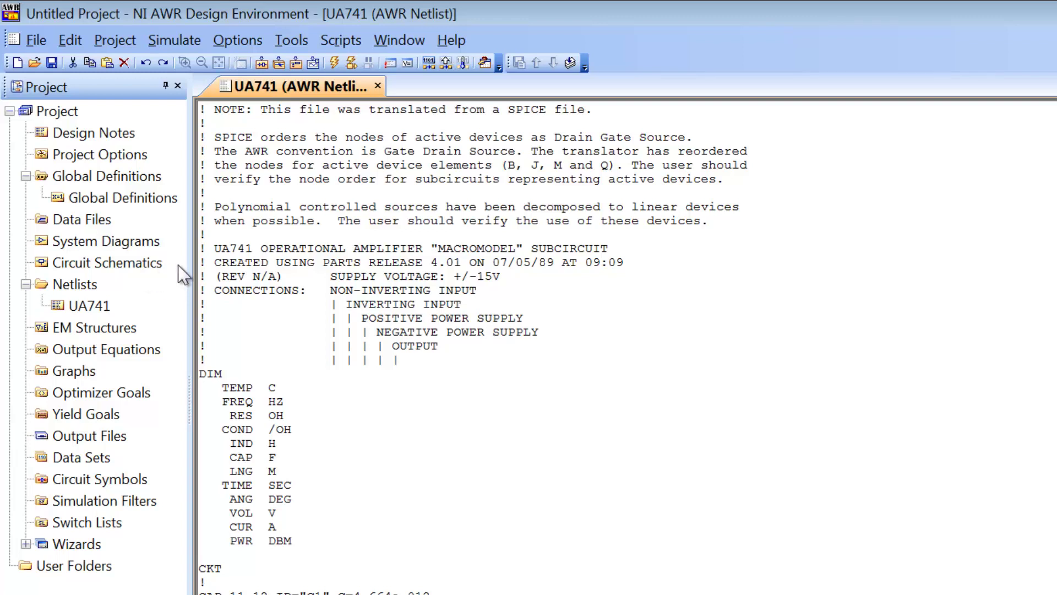
right_click(146, 265)
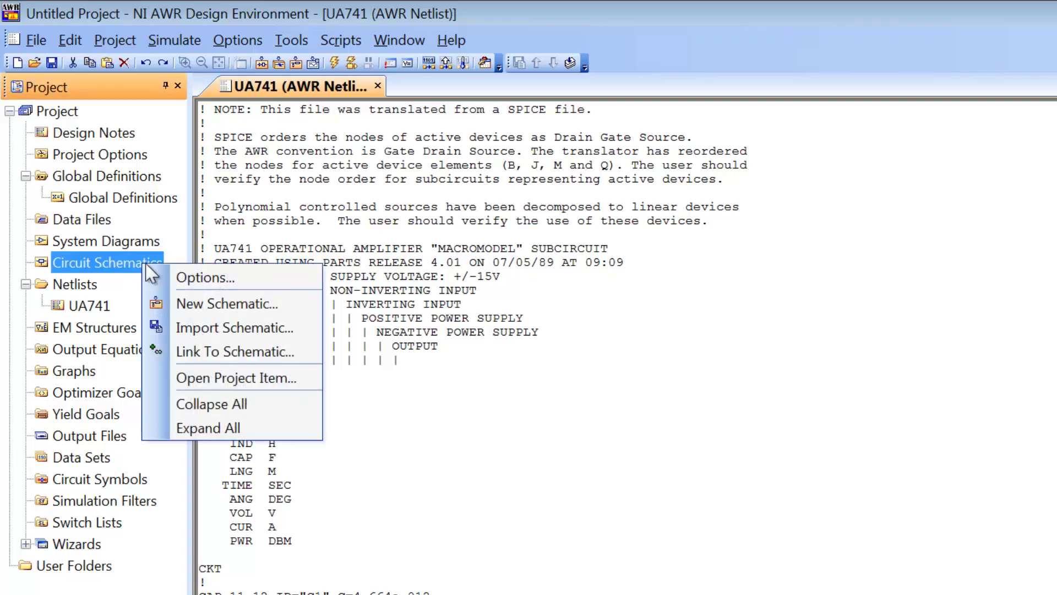
click(204, 304)
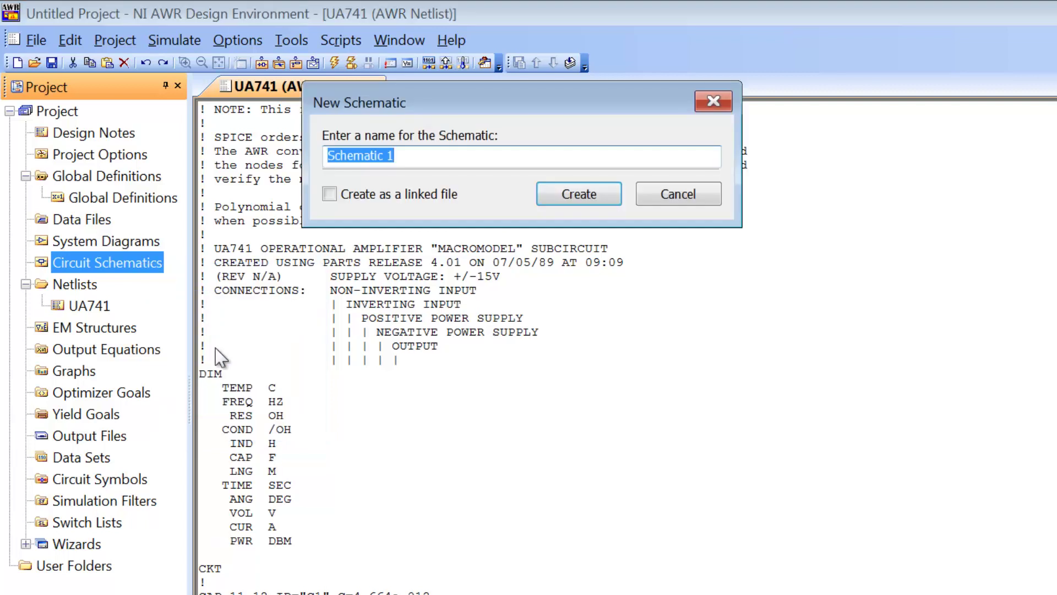
text(Real Op )
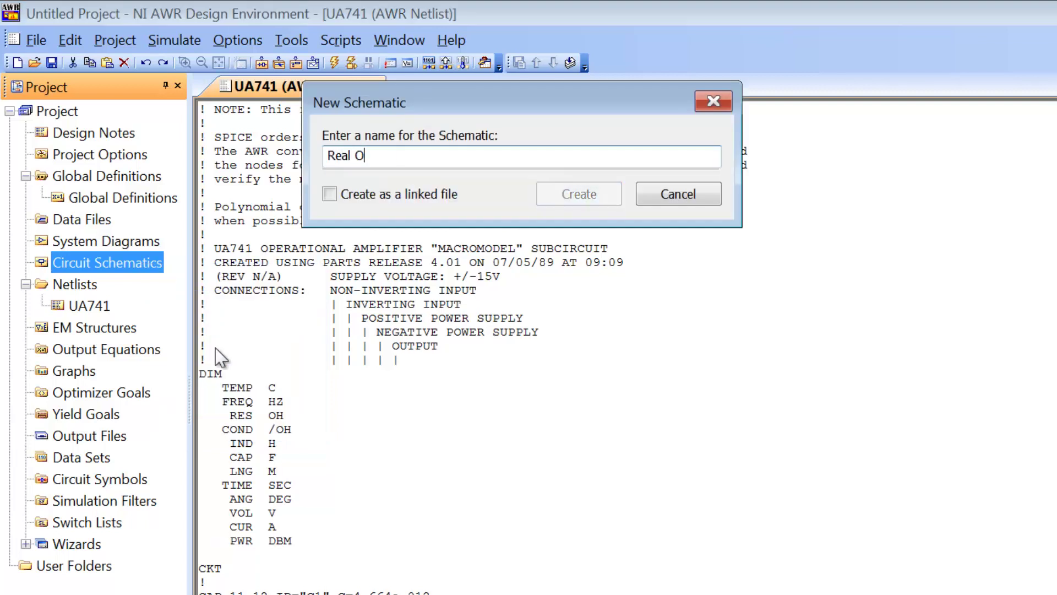
text(Amp)
key(Return)
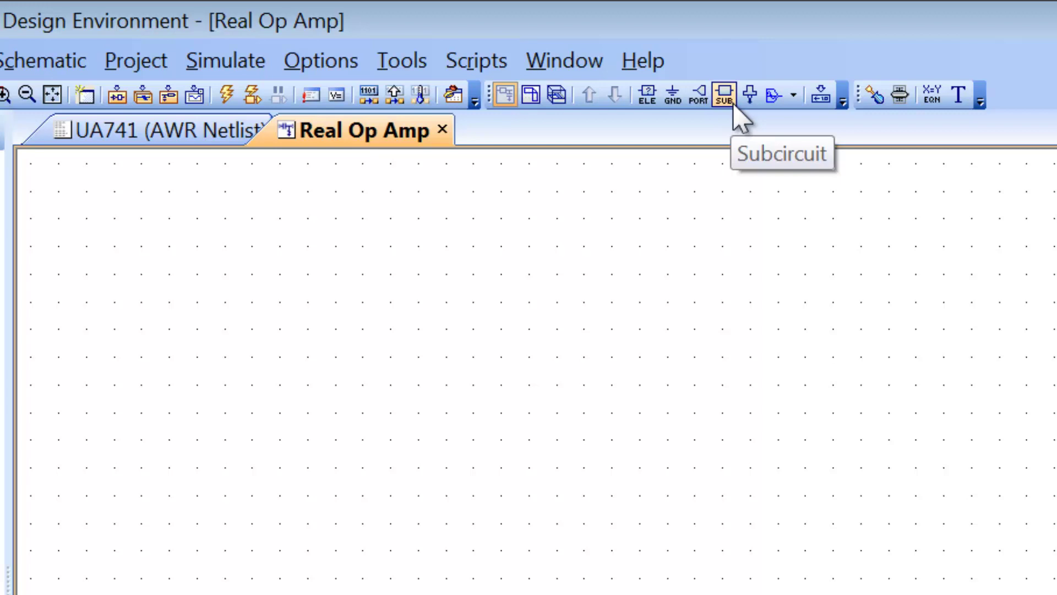
Step: Place the UA741 subcircuit on the schematic, deleting the first placement and re-adding it
click(721, 98)
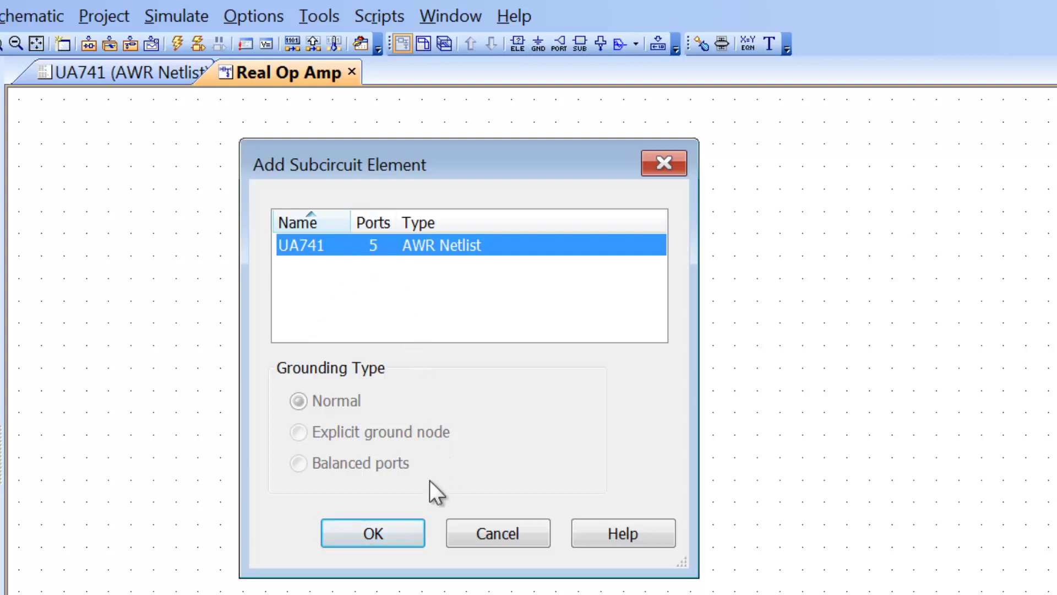
click(391, 529)
click(465, 408)
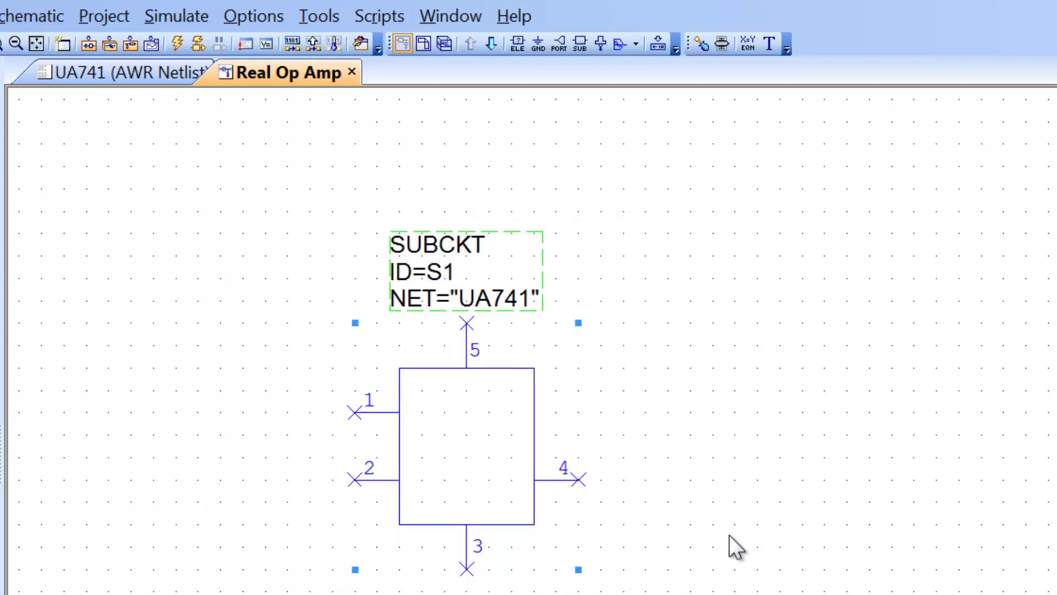
key(Delete)
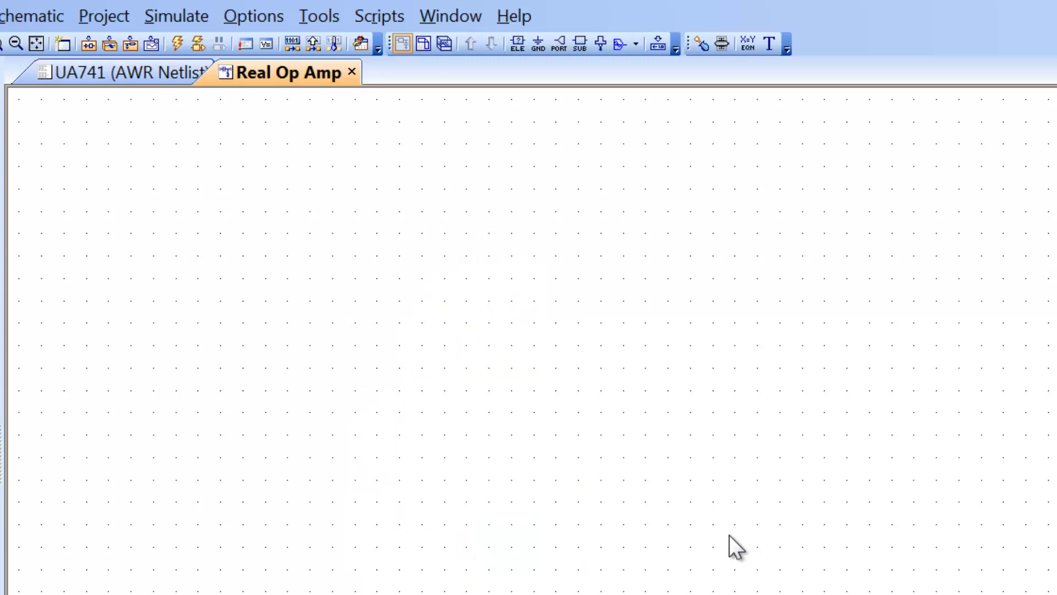
key(ctrl+k)
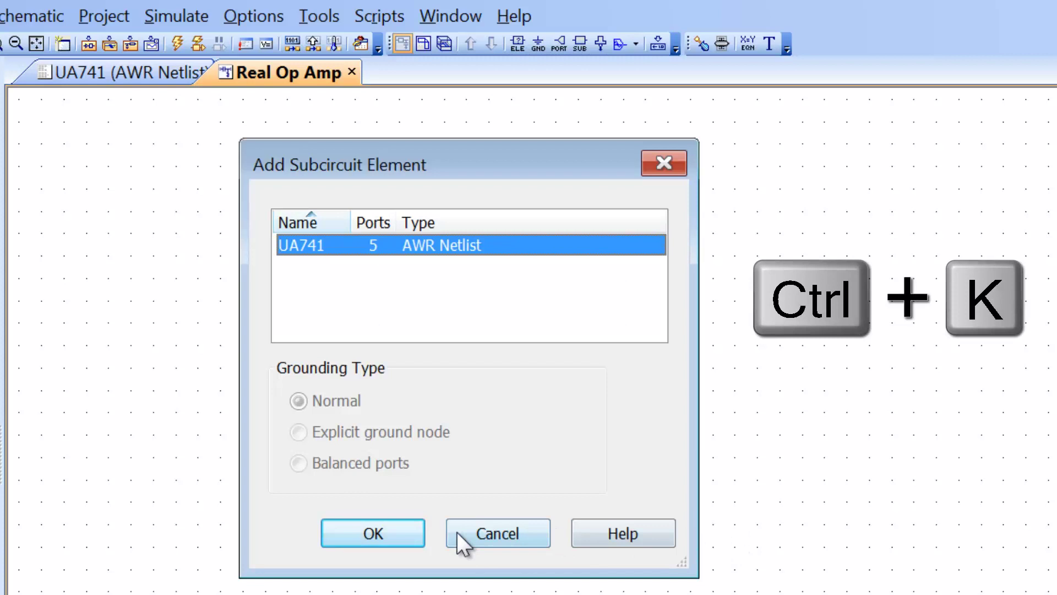
click(386, 530)
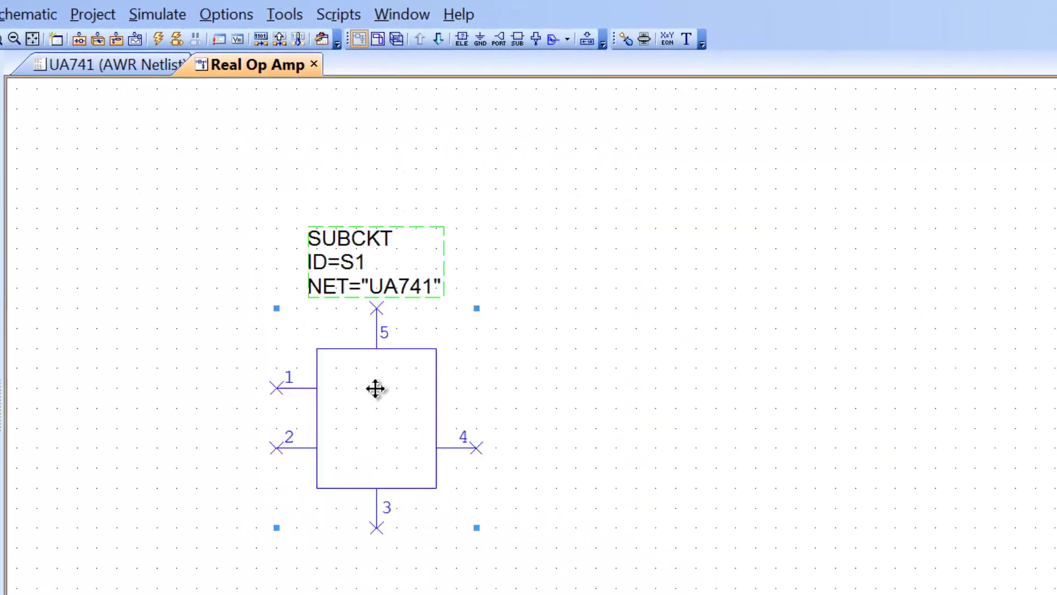
click(375, 389)
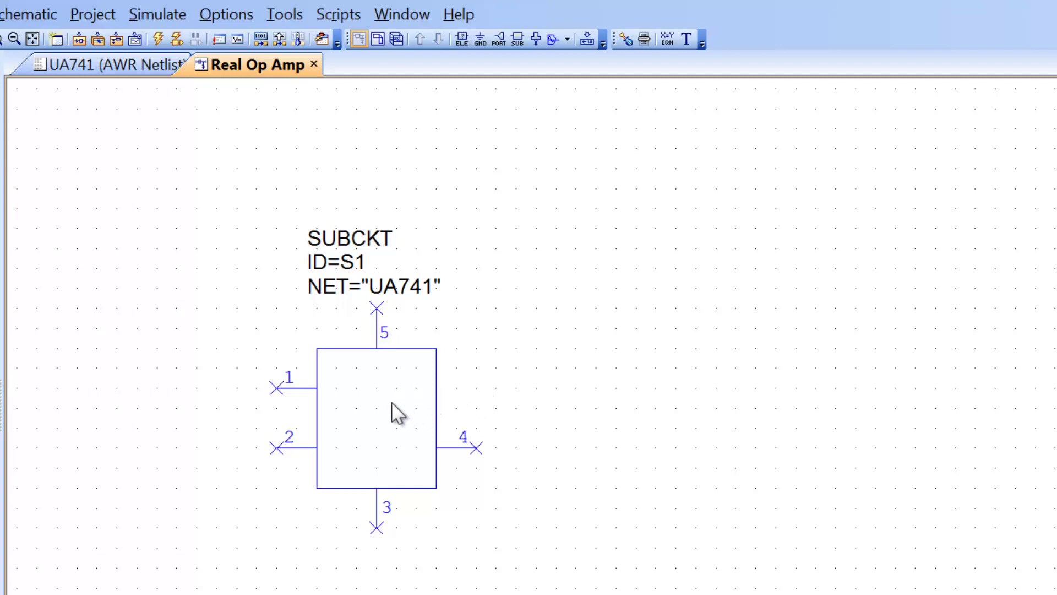
right_click(406, 387)
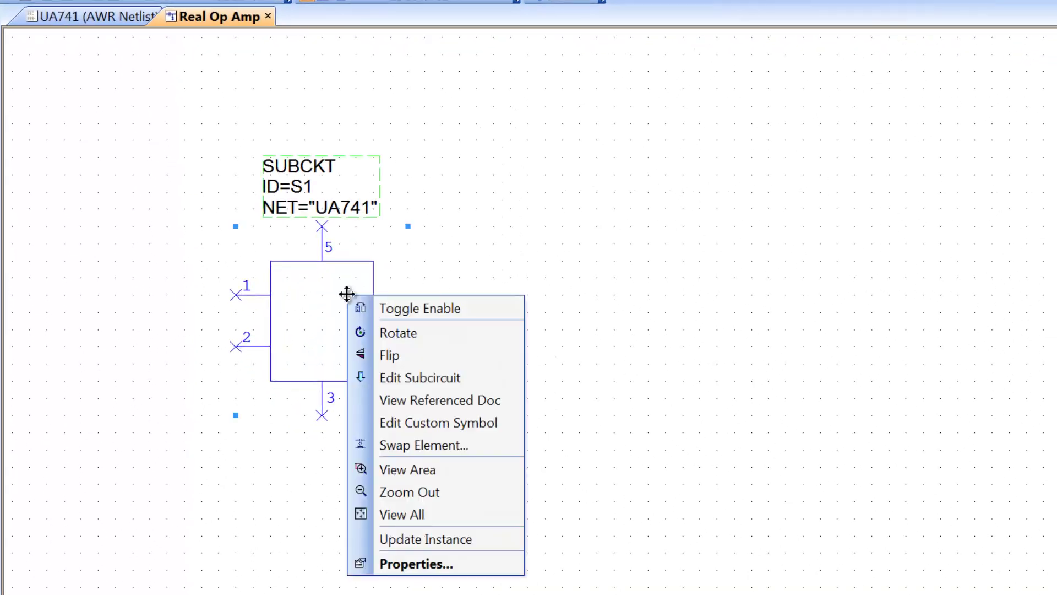
click(486, 566)
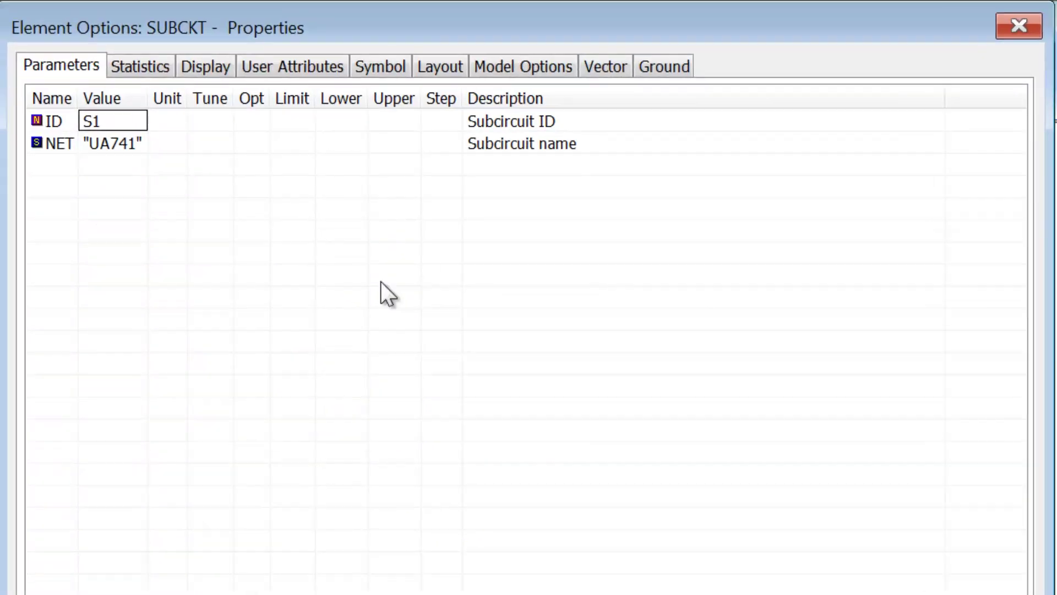
click(378, 69)
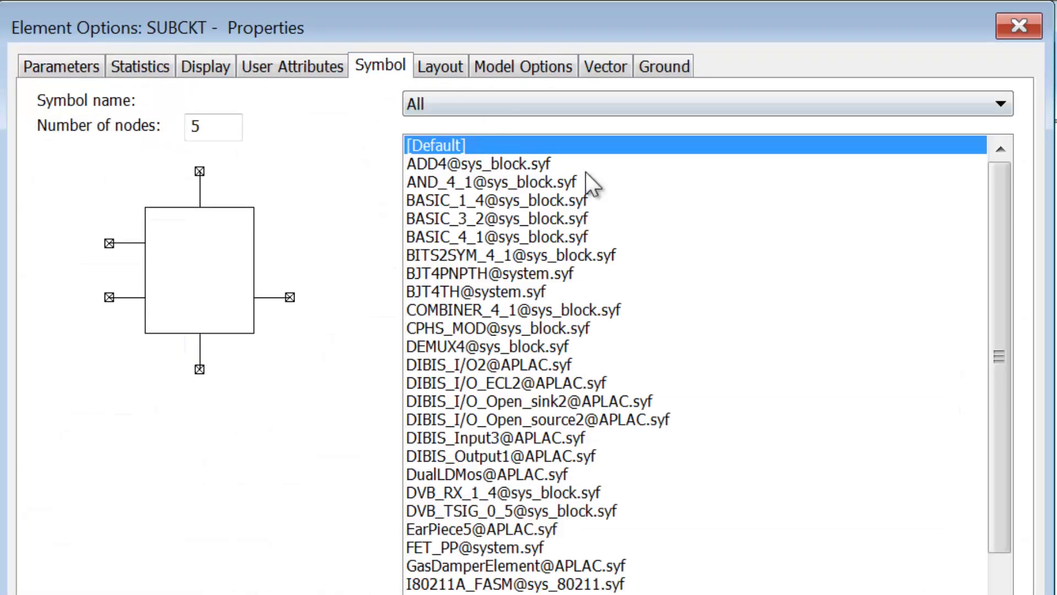
drag(1002, 406, 1000, 411)
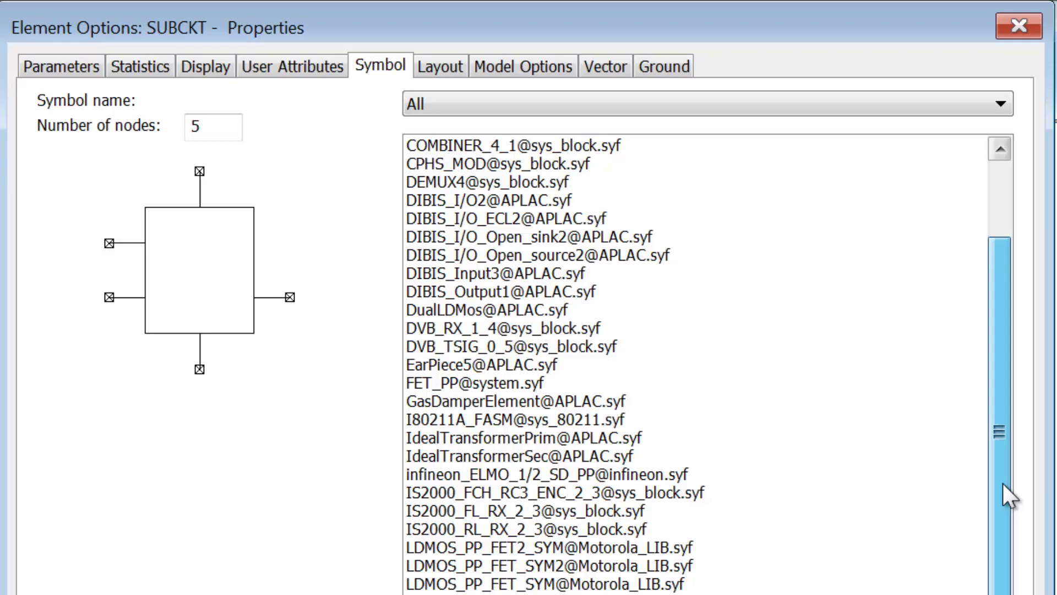
drag(1009, 496, 1009, 594)
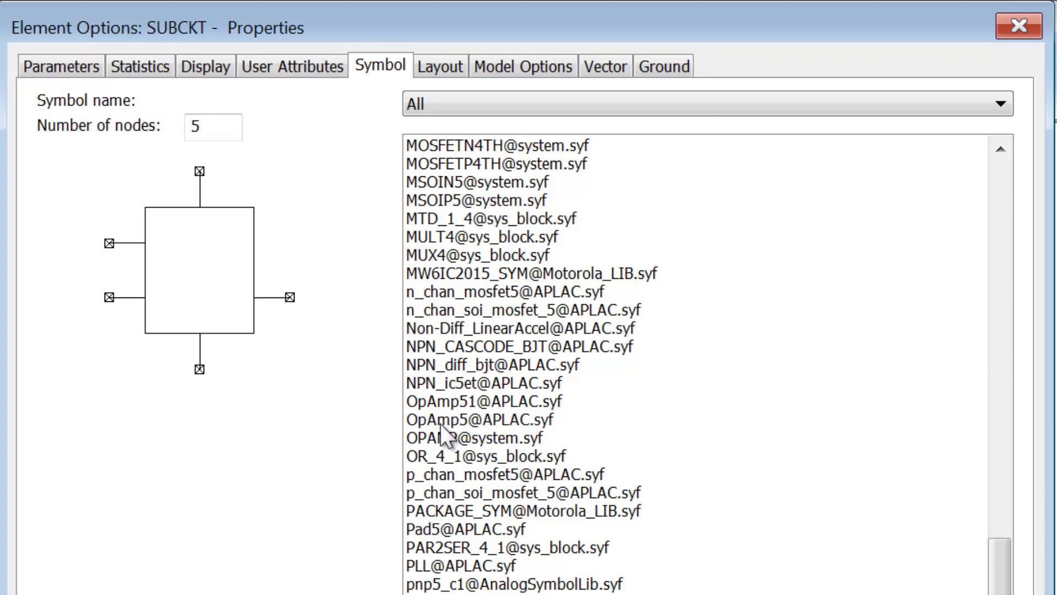
click(531, 420)
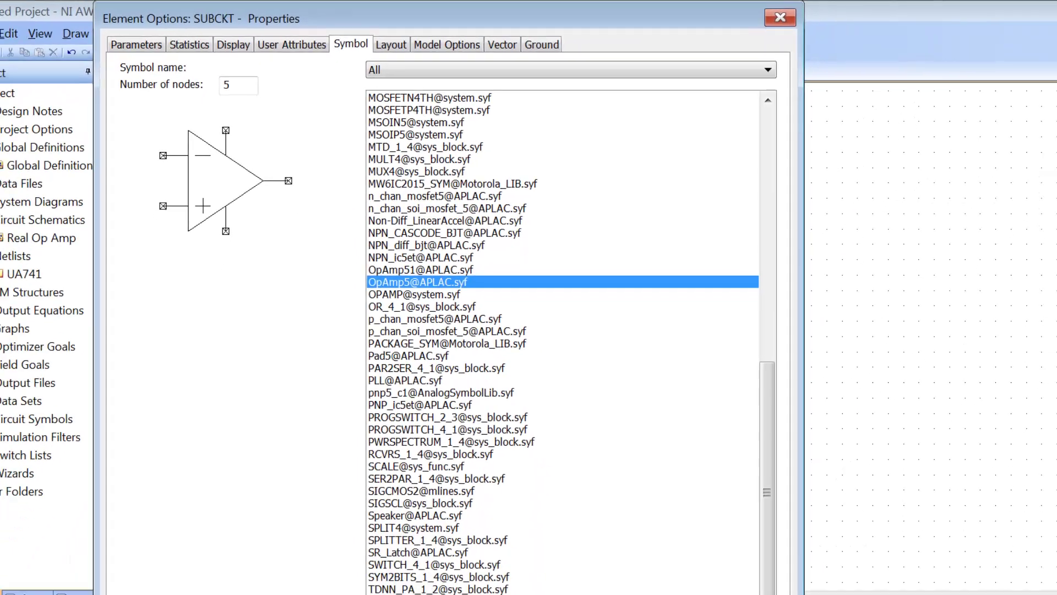
click(441, 594)
Step: Move the SUBCKT label up and to the right of the op-amp
click(410, 308)
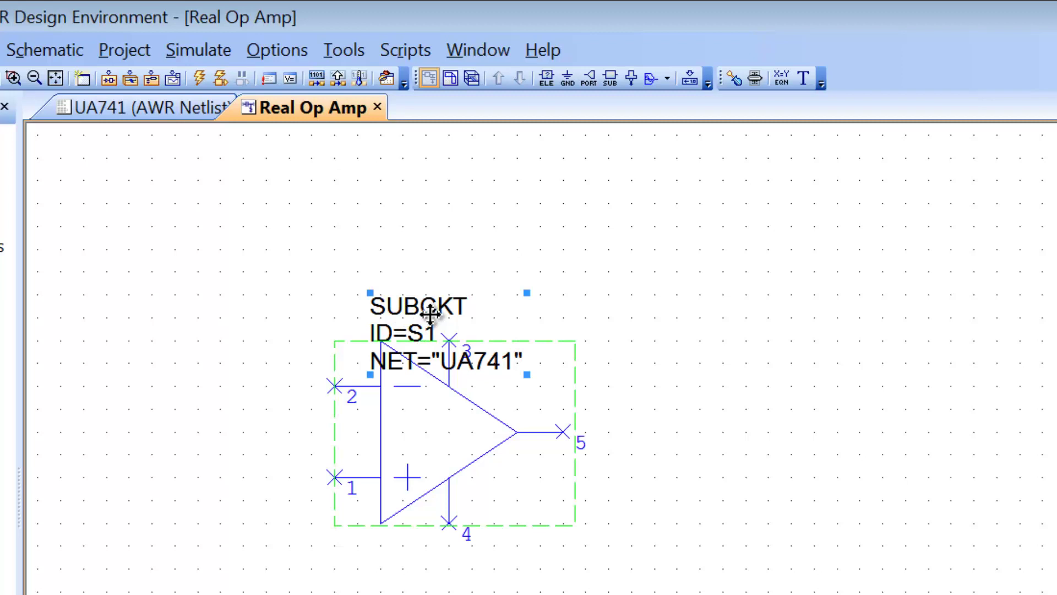
drag(430, 314, 644, 264)
click(689, 391)
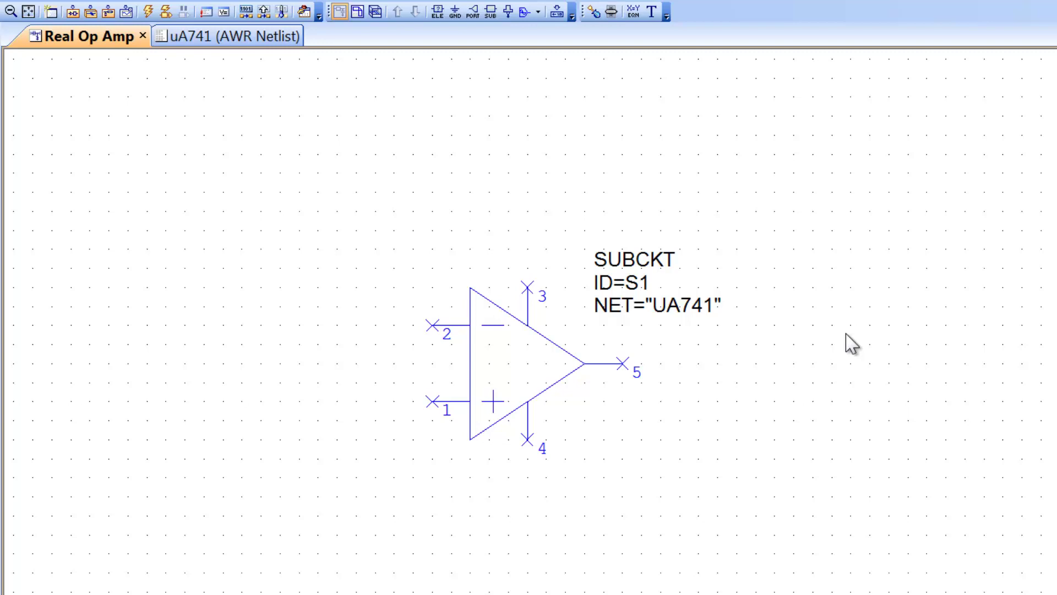
Step: Place a horizontal DCVS source above the op-amp, with its label above it
key(ctrl+l)
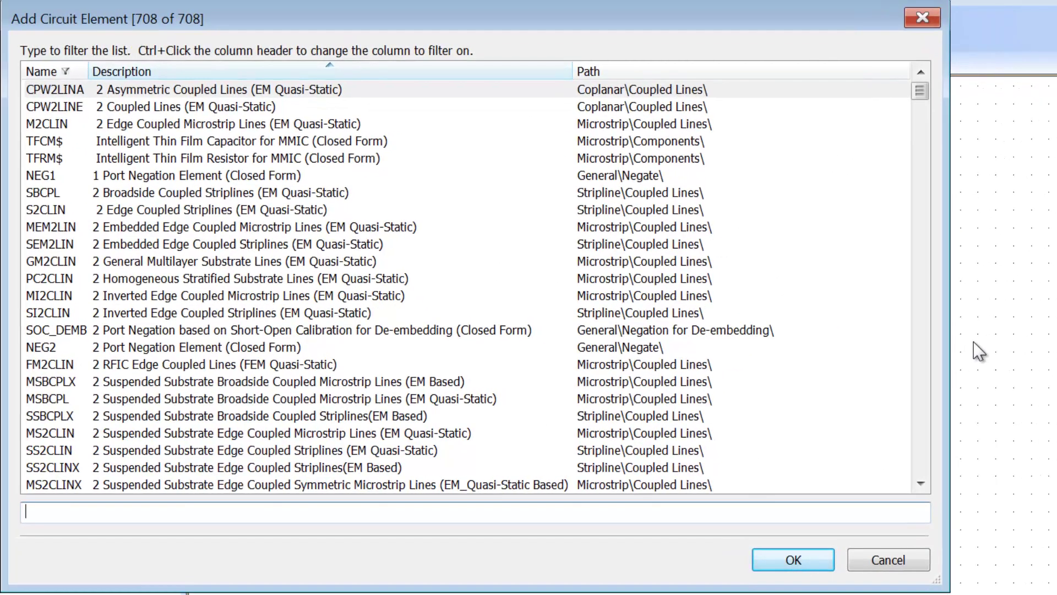
text(dcv)
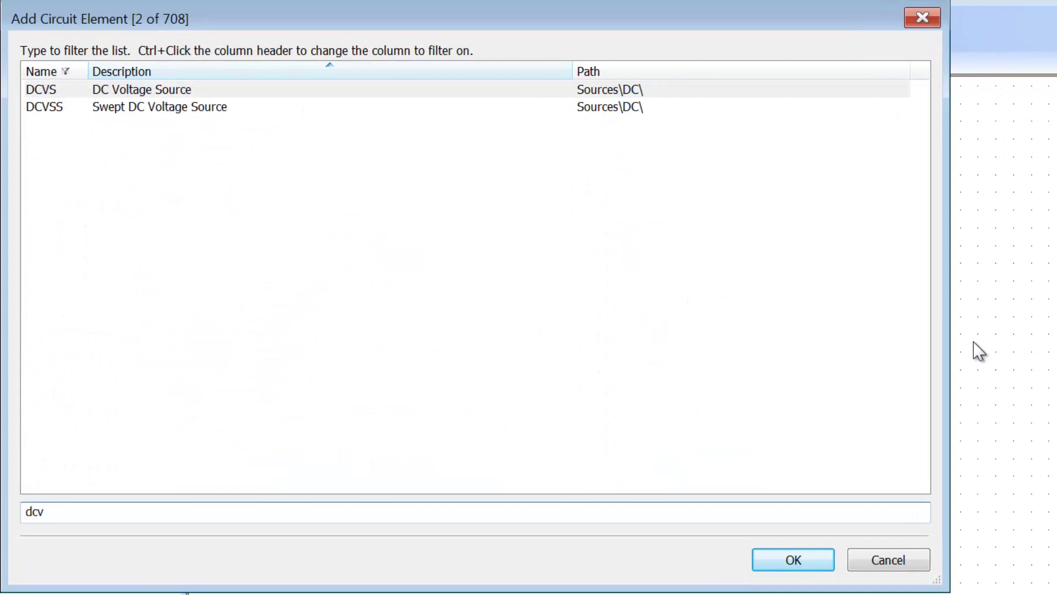
text(s)
key(Return)
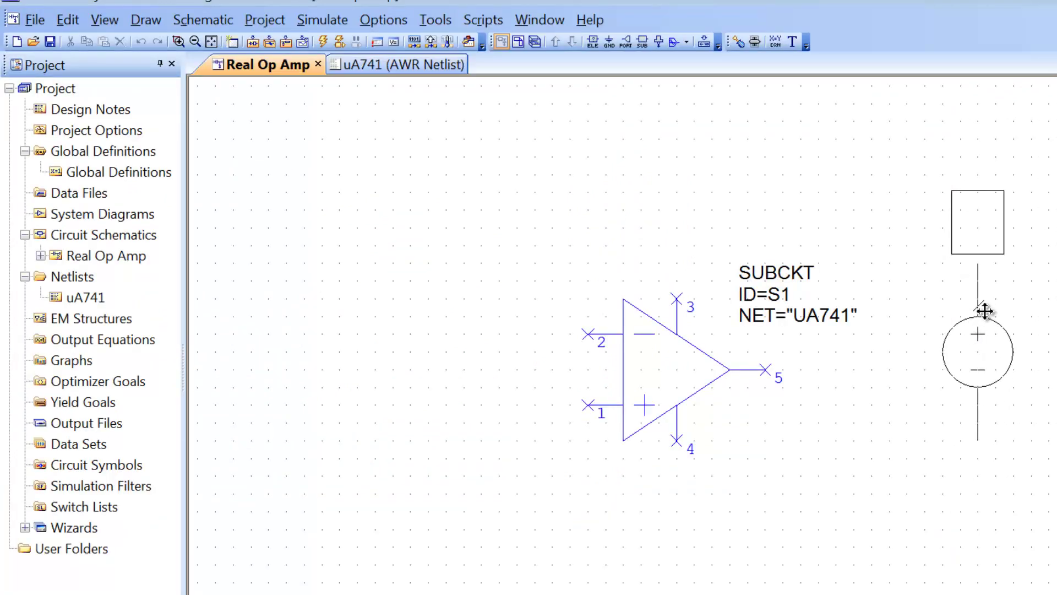
right_click(946, 250)
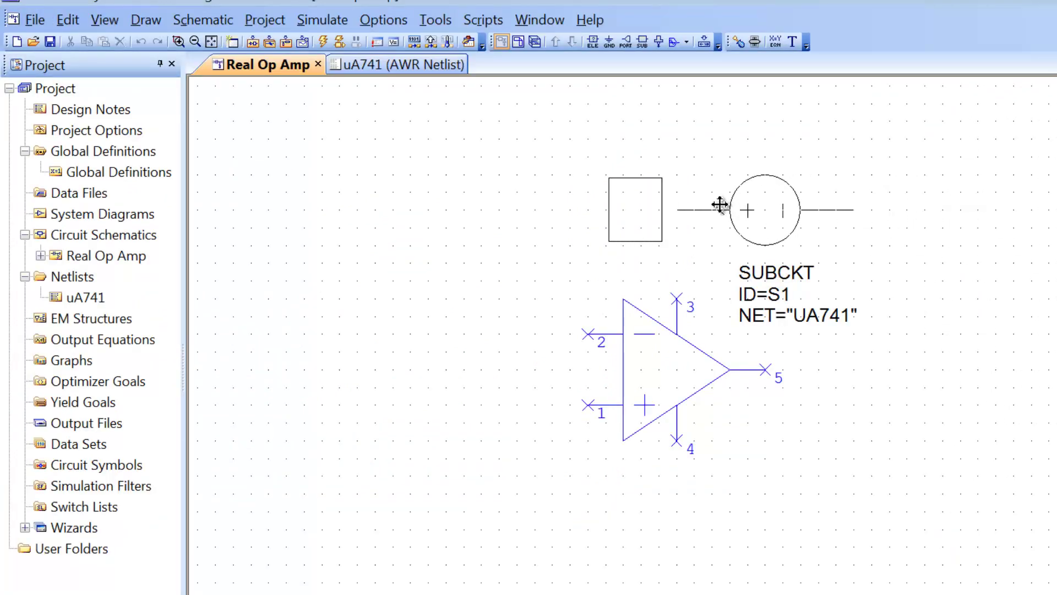
click(727, 199)
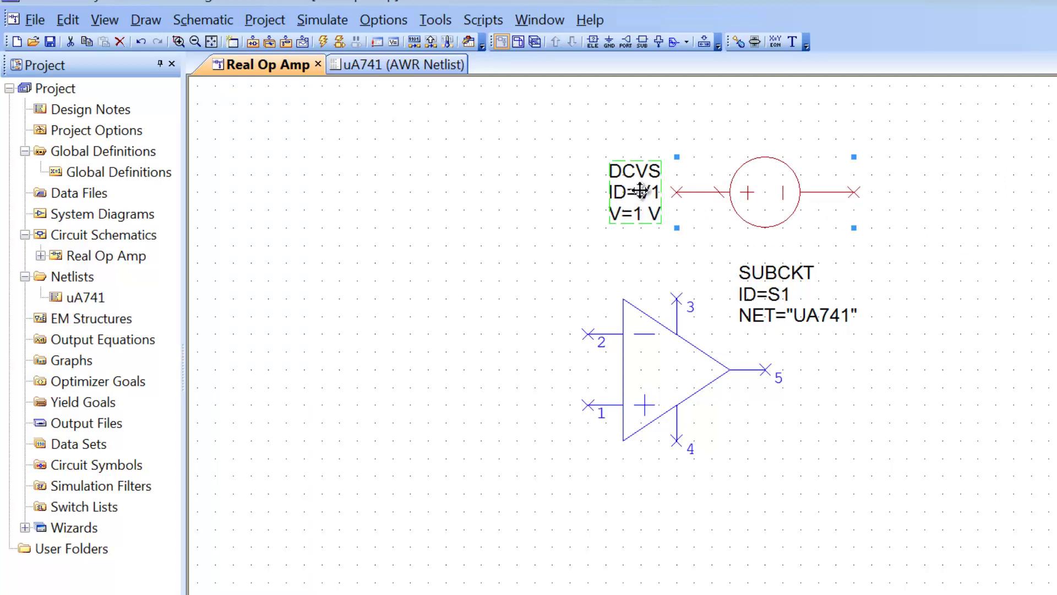
drag(641, 191, 766, 112)
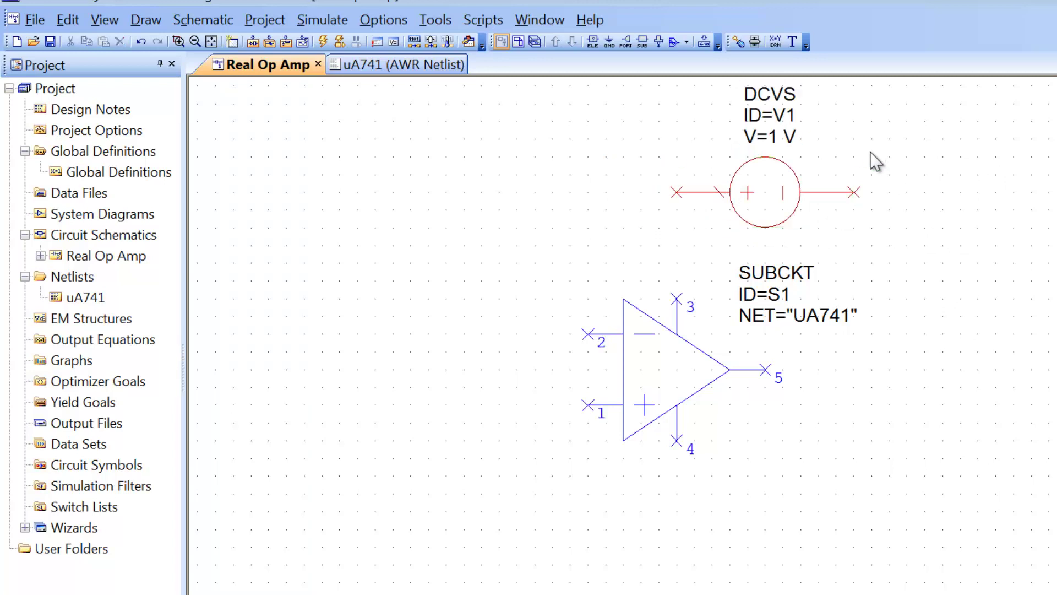
Step: Wire the source to op-amp pin 3 and ground its right terminal
click(677, 193)
click(676, 298)
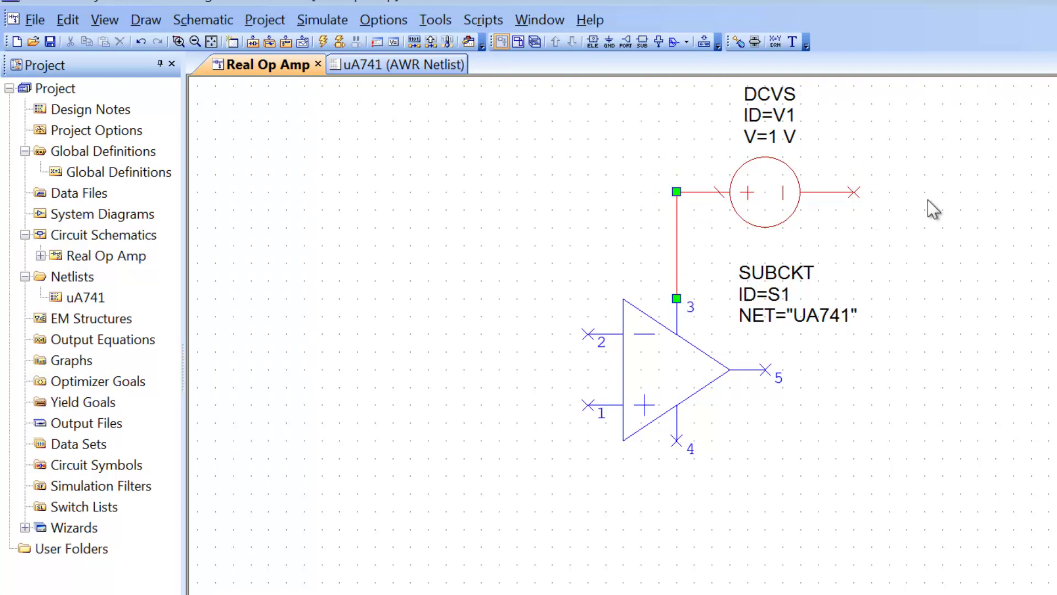
click(609, 42)
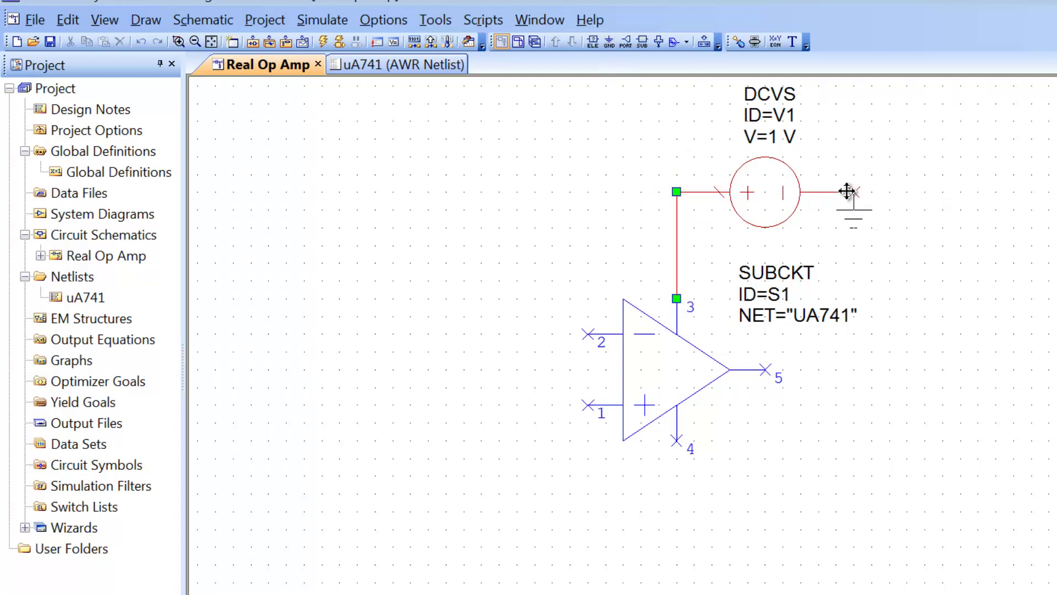
click(845, 193)
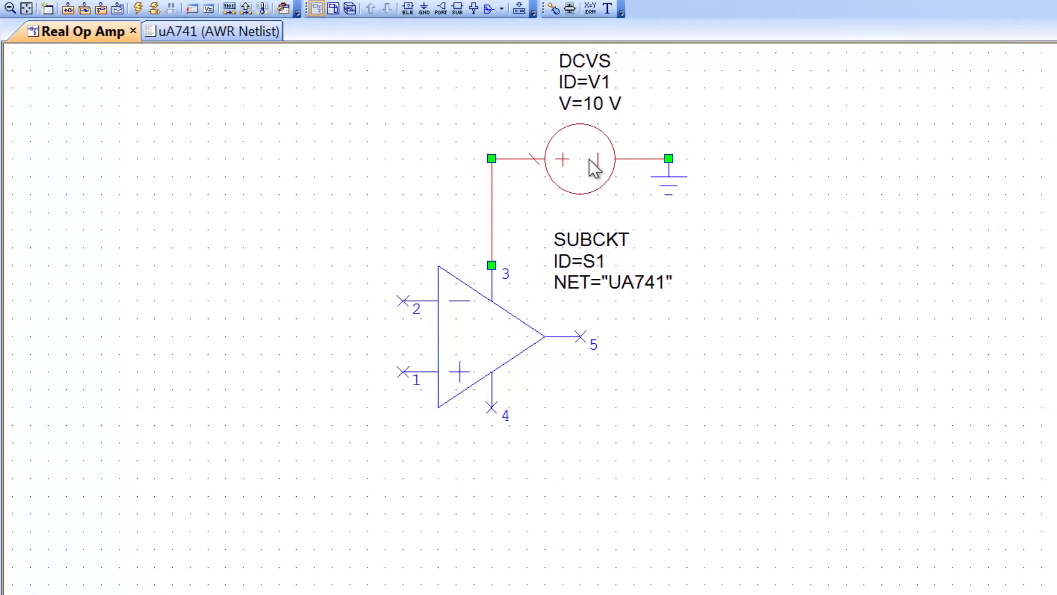
click(590, 159)
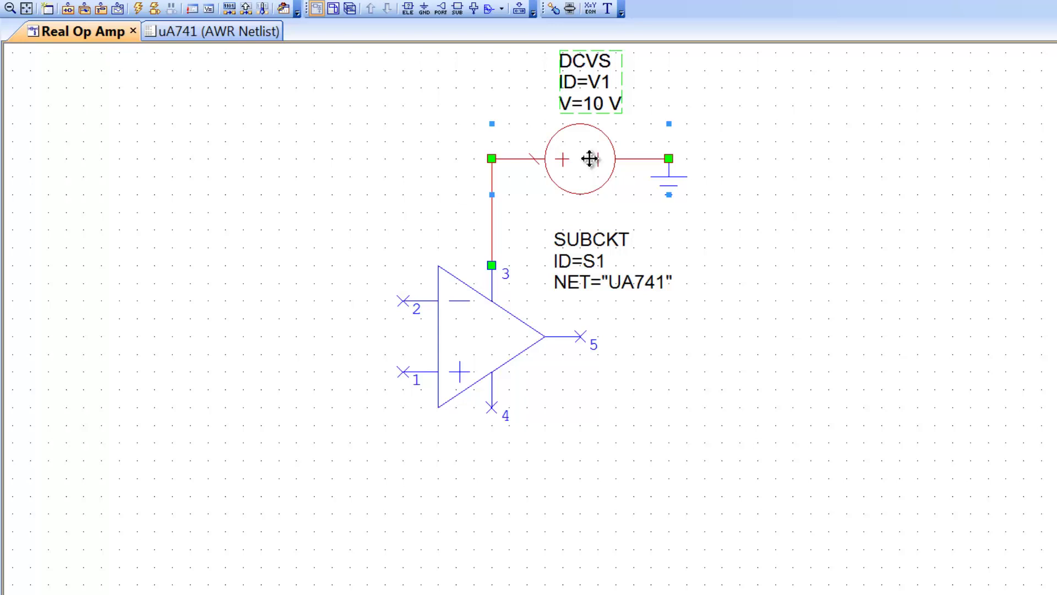
Step: Paste a copy of the source below the op-amp, wire it to pin 4, and ground it
key(ctrl+c)
key(ctrl+v)
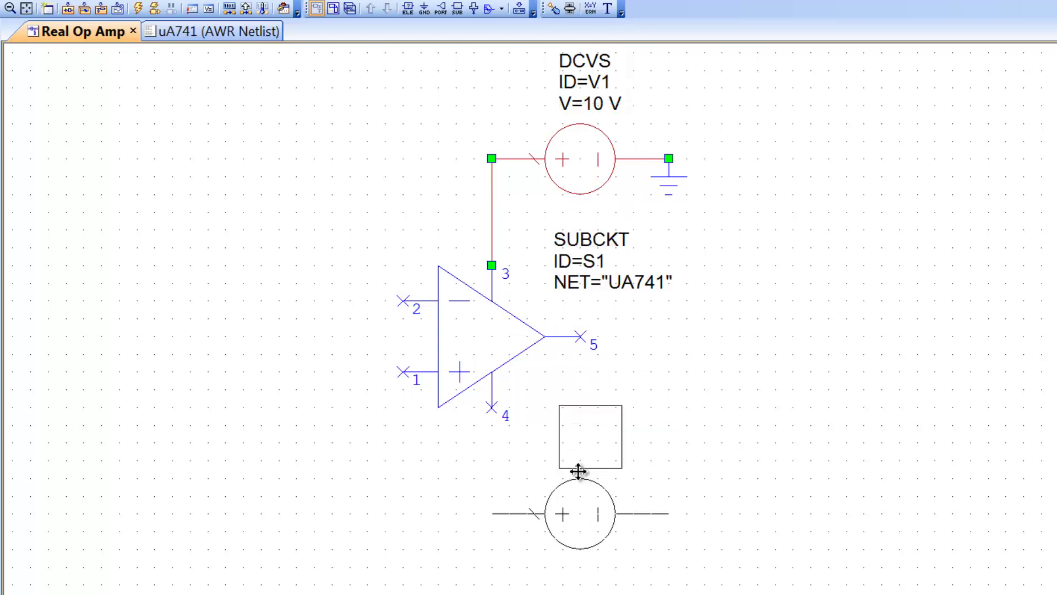
click(578, 471)
click(492, 407)
click(492, 513)
key(ctrl+g)
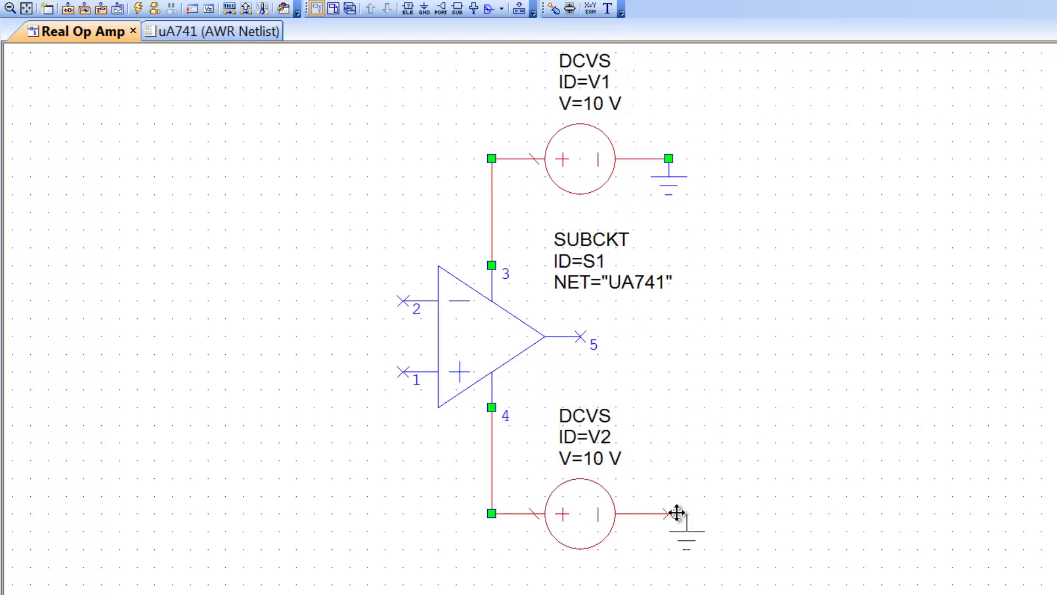
click(674, 512)
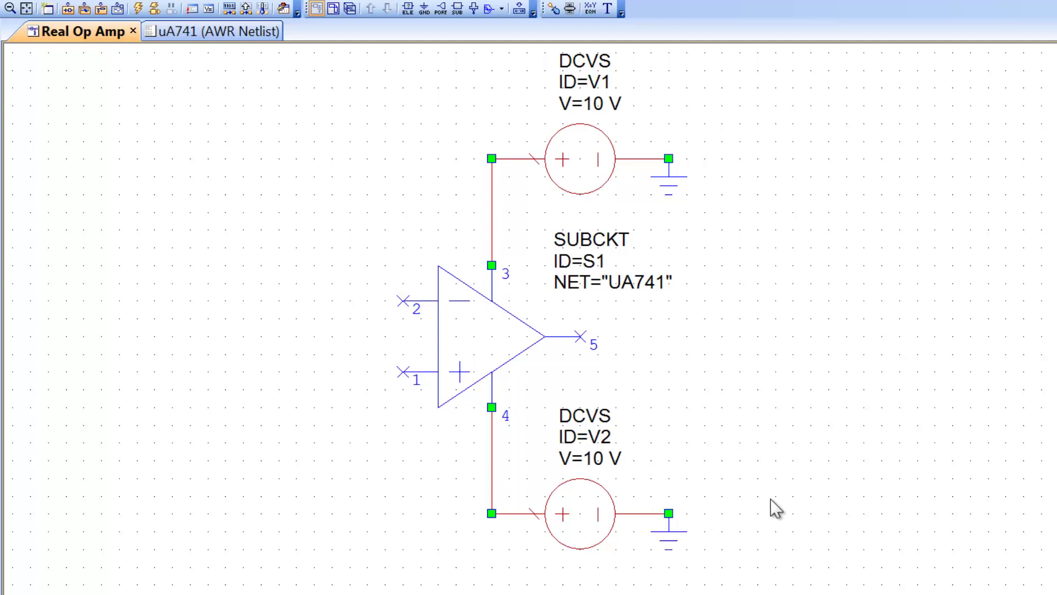
Step: Set V2's voltage to -10 V
double_click(589, 462)
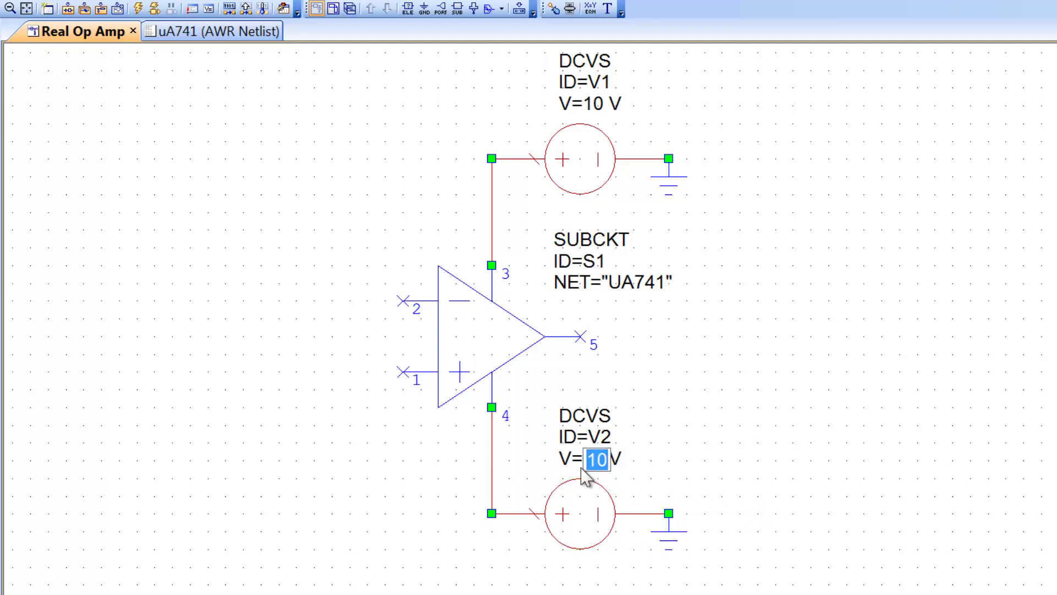
text(-10)
key(Return)
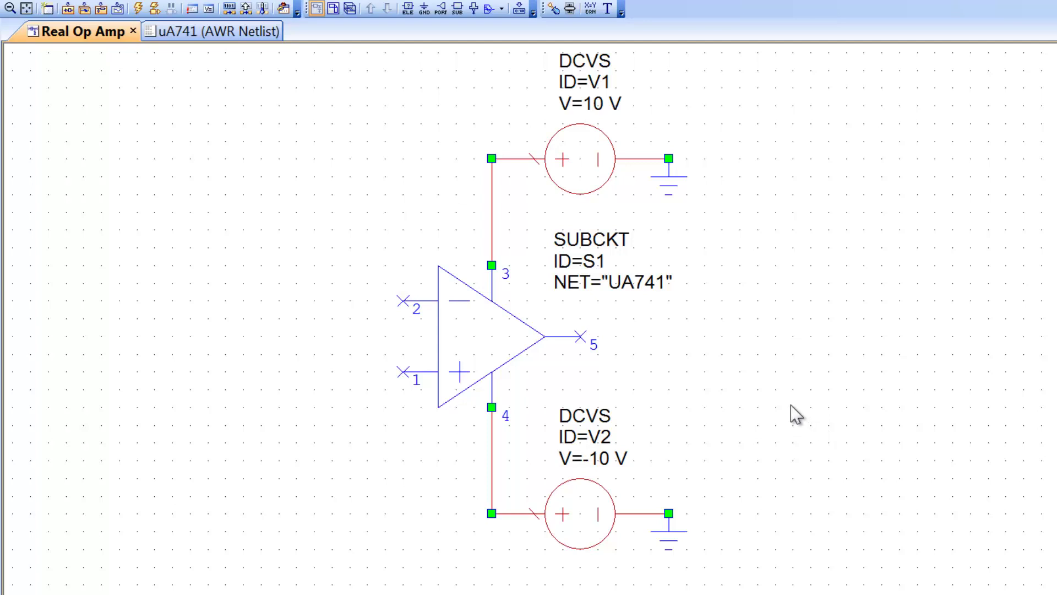
Step: Delete both supply sources, their wires and the leftover ground
click(585, 165)
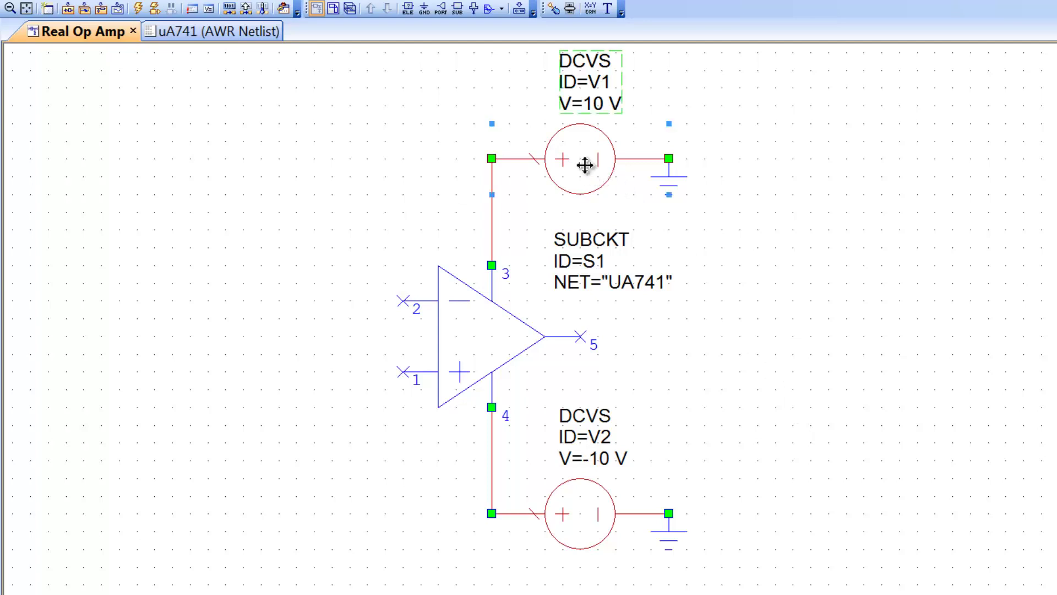
key(Delete)
click(660, 185)
key(Delete)
key(ctrl+x)
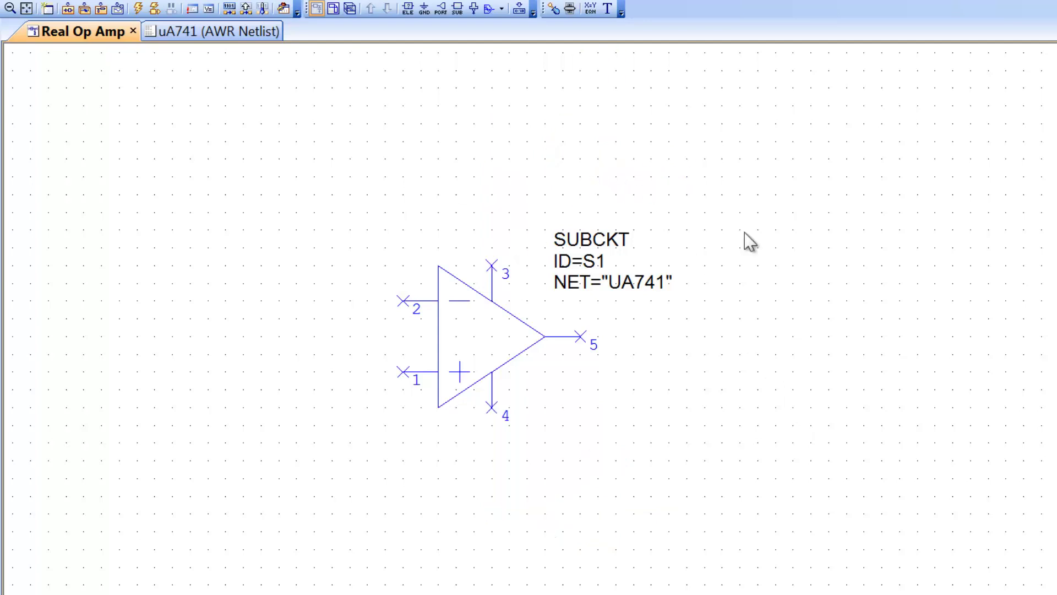
Step: Place a source upright, plus terminal up, to the right of the op-amp
key(ctrl+v)
right_click(745, 234)
right_click(750, 236)
right_click(764, 242)
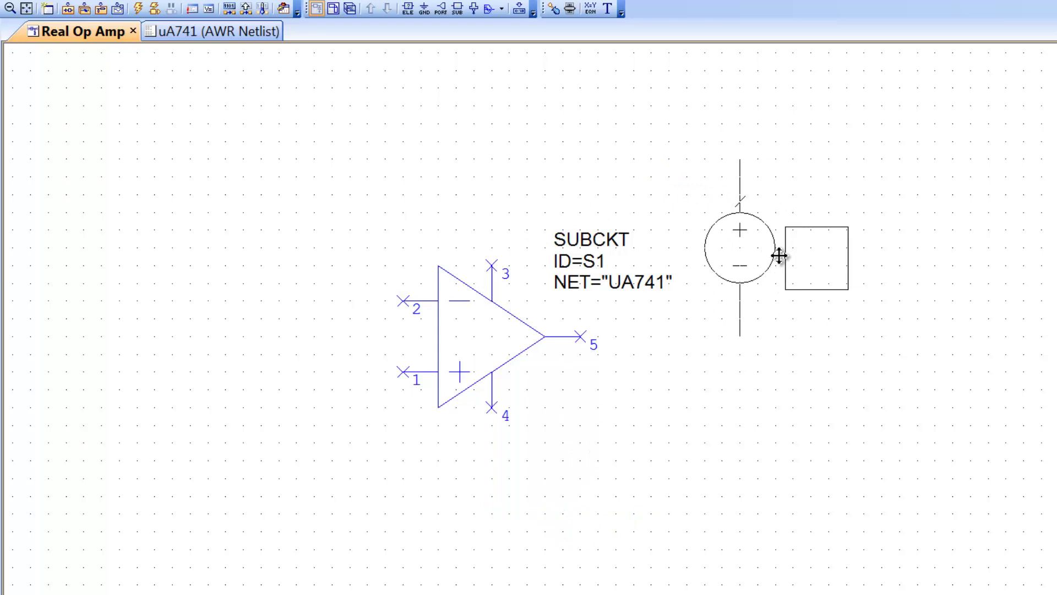
click(772, 258)
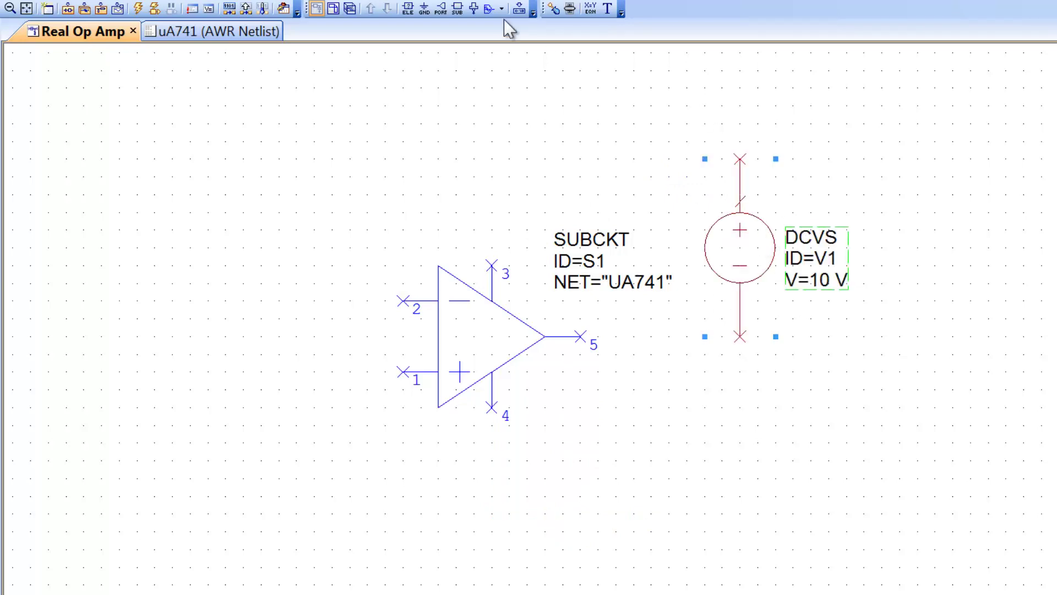
Step: Ground the source's bottom terminal and wire its top terminal to op-amp pin 3
click(424, 8)
right_click(748, 318)
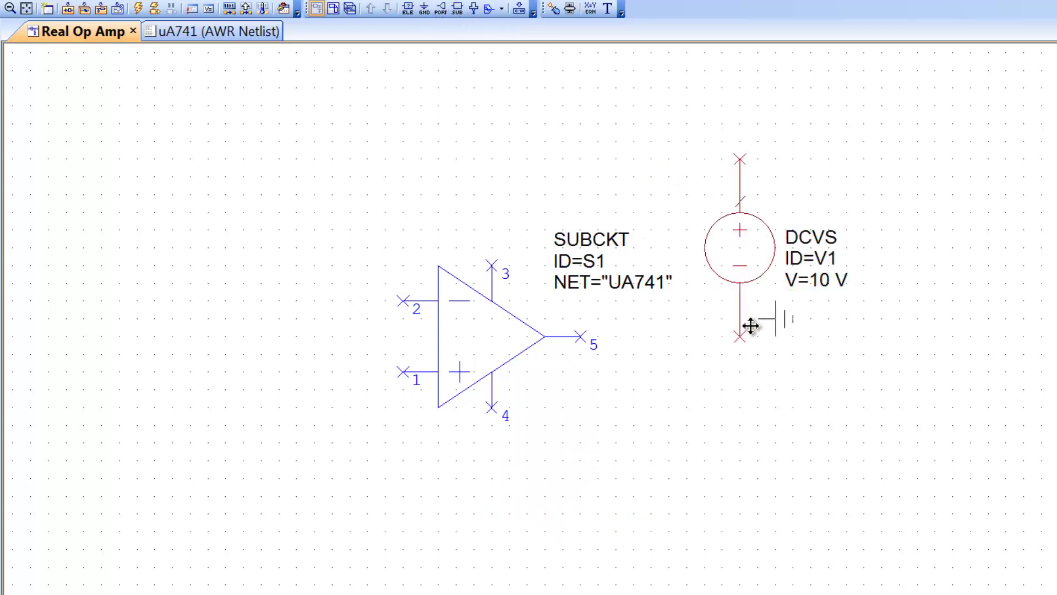
click(740, 336)
click(740, 159)
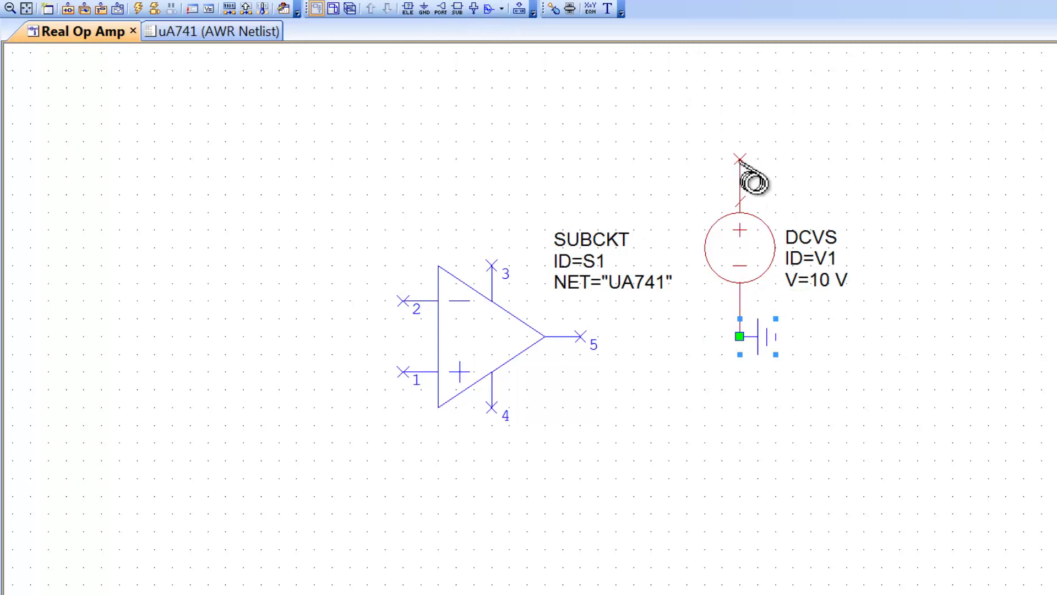
click(492, 265)
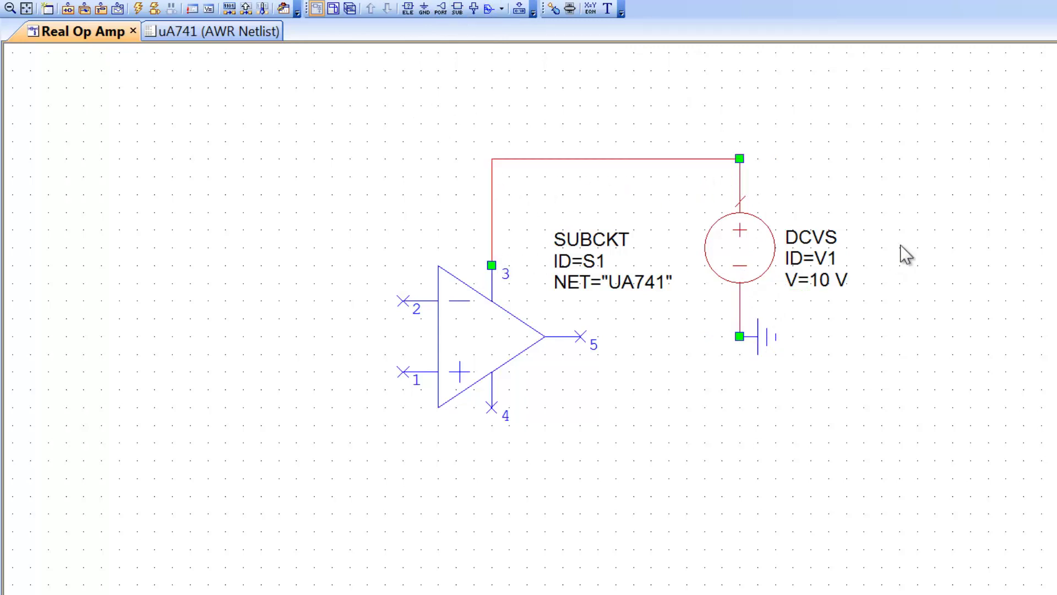
key(ctrl+v)
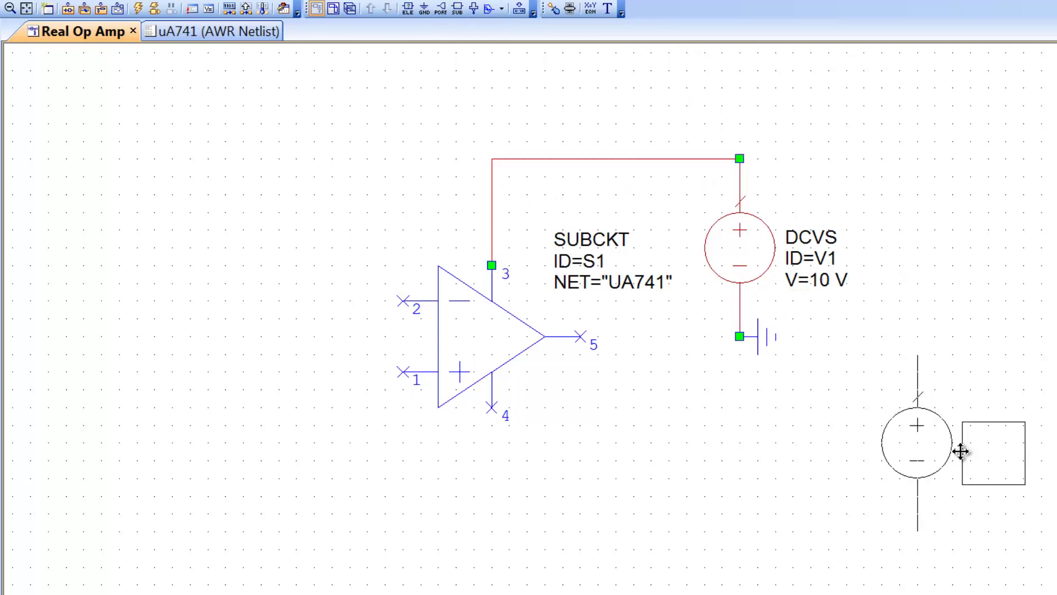
Step: Place source V2 below the ground node and wire its bottom terminal to op-amp pin 4
click(767, 426)
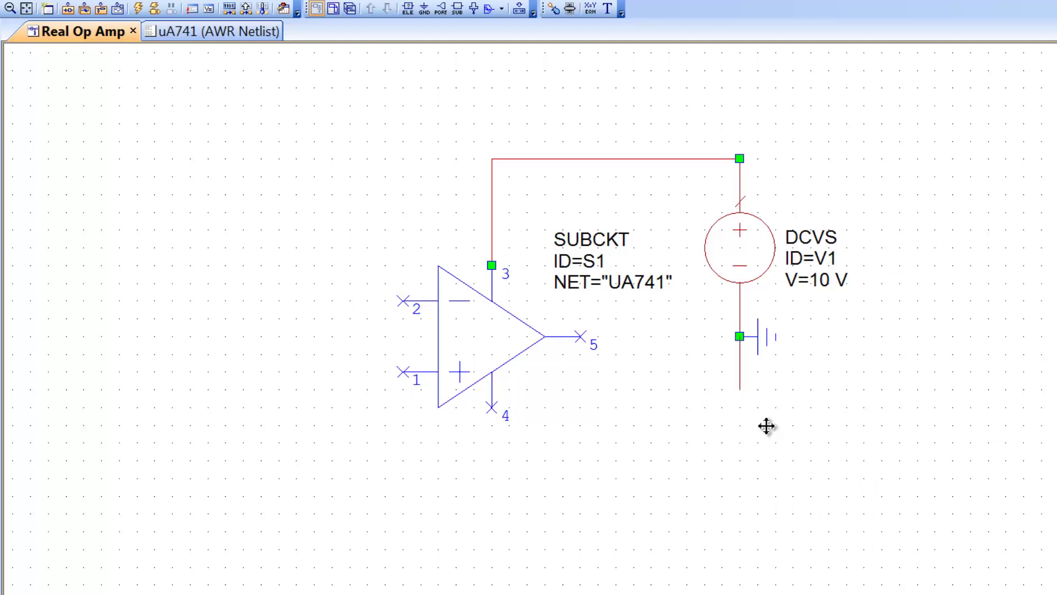
click(739, 515)
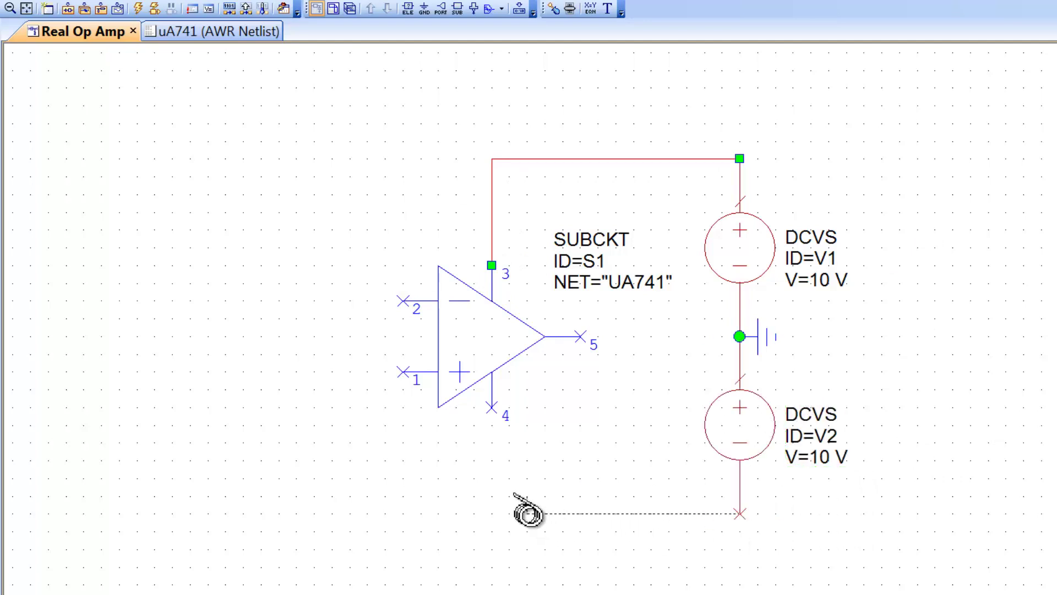
click(493, 409)
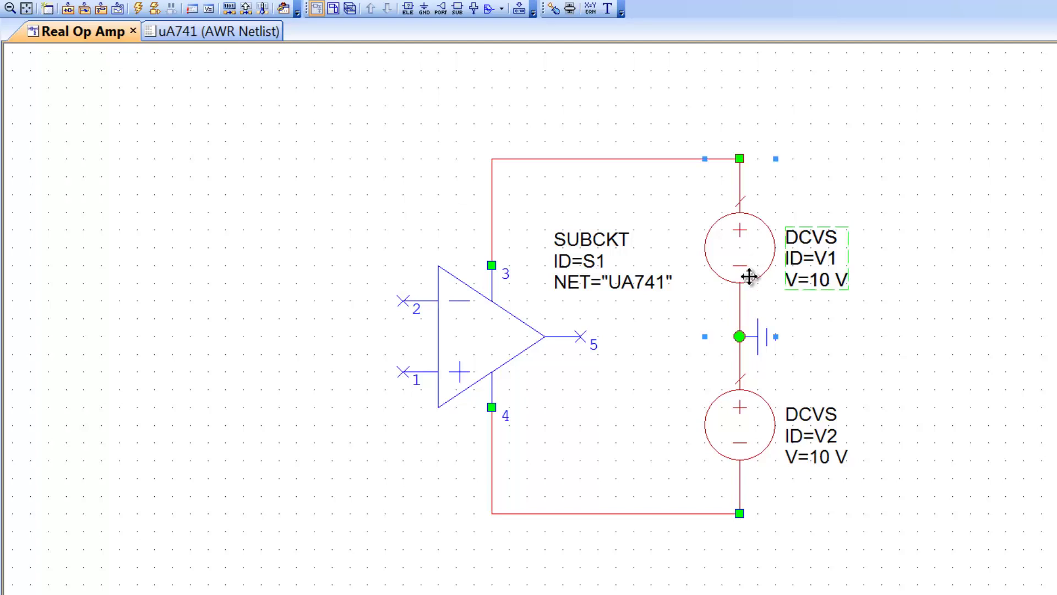
Step: Delete sources V1 and V2 and the remaining ground symbol
key(Delete)
click(743, 406)
key(Delete)
click(767, 340)
key(Delete)
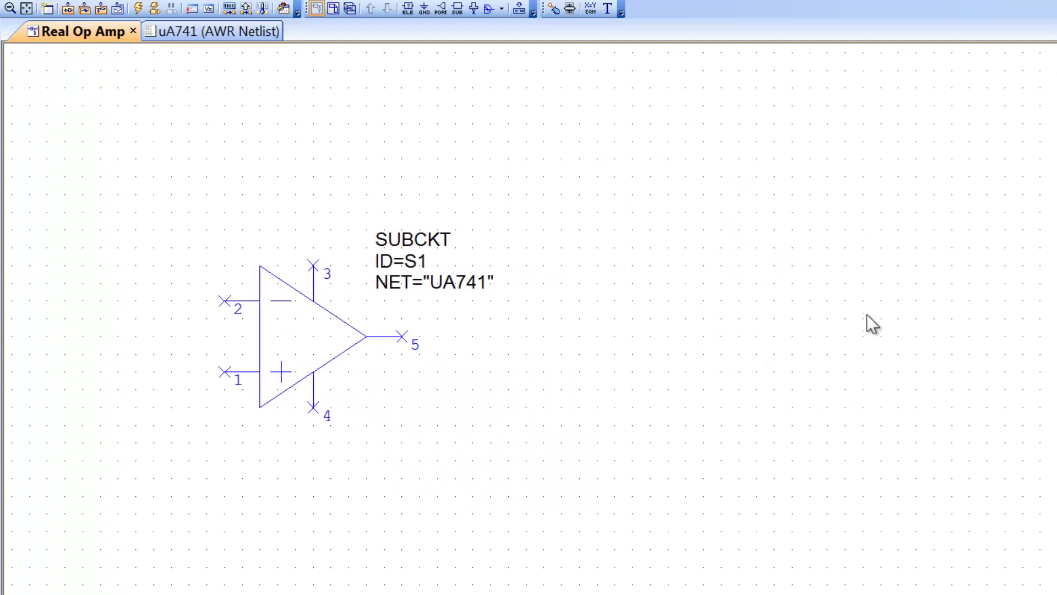
Step: Place an upright source right of the op-amp and ground its bottom terminal
key(ctrl+v)
right_click(892, 267)
right_click(893, 267)
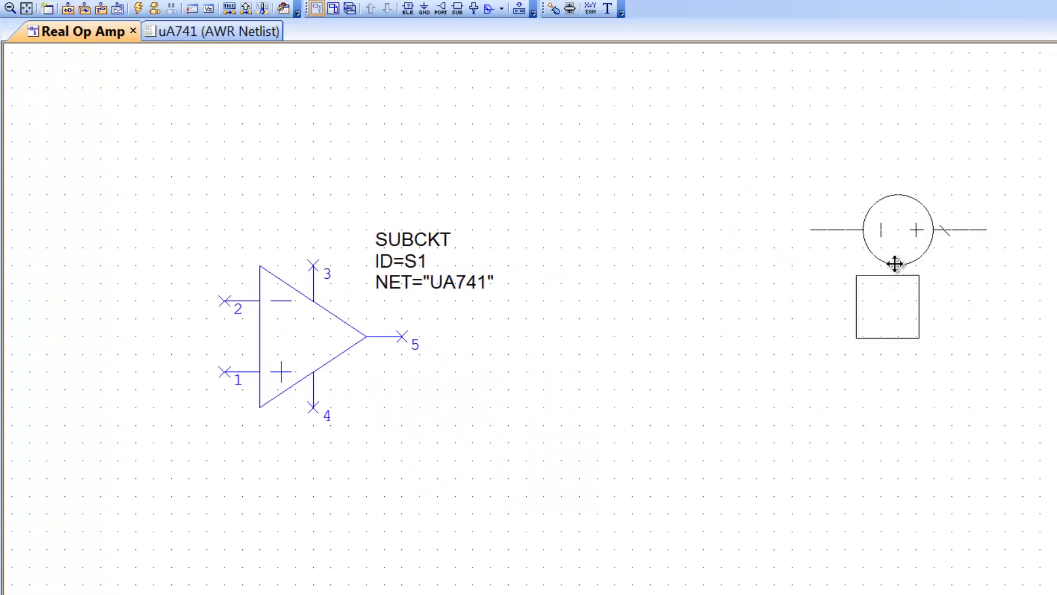
right_click(894, 266)
click(925, 247)
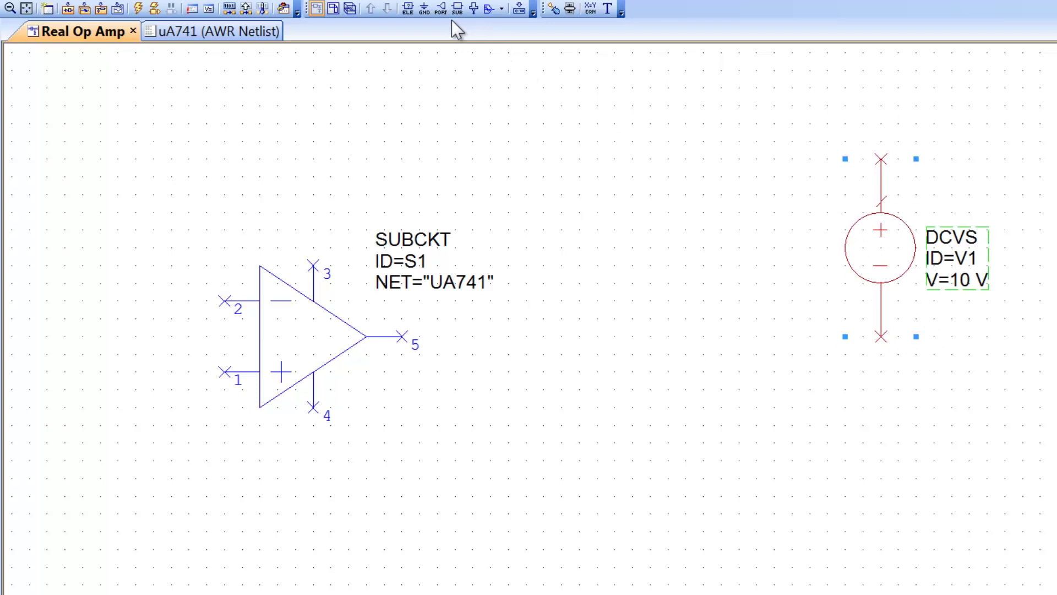
click(424, 9)
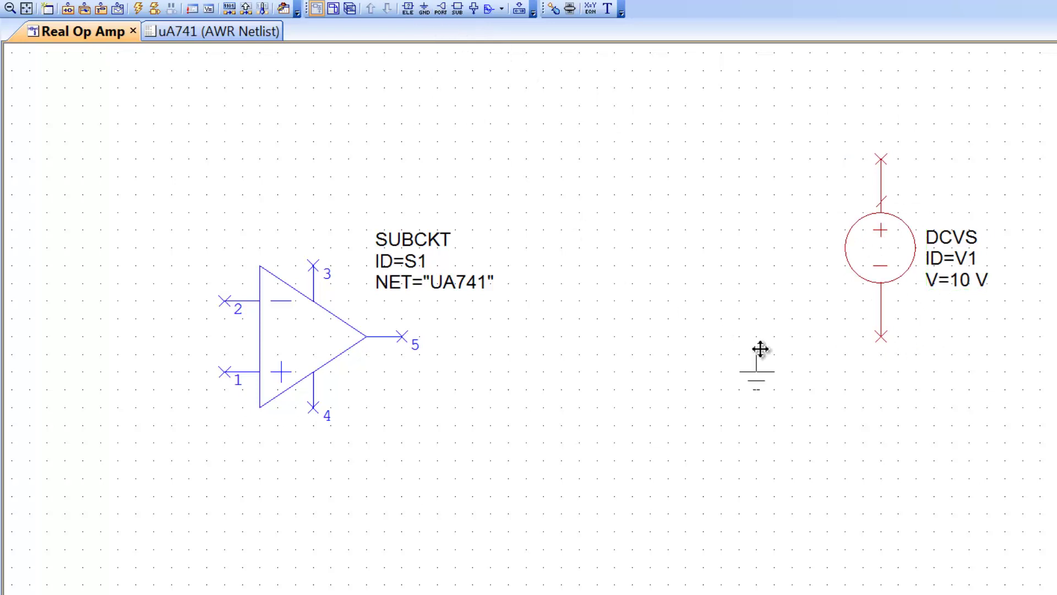
click(881, 337)
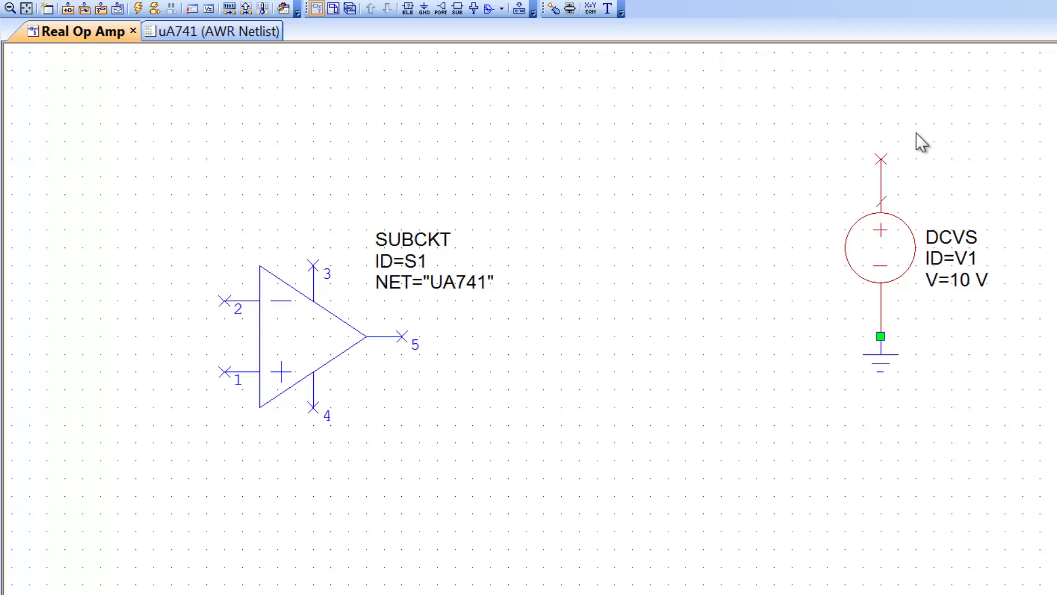
Step: Add an nconn Named Connector on V1's top terminal and label it pVCC
key(ctrl+l)
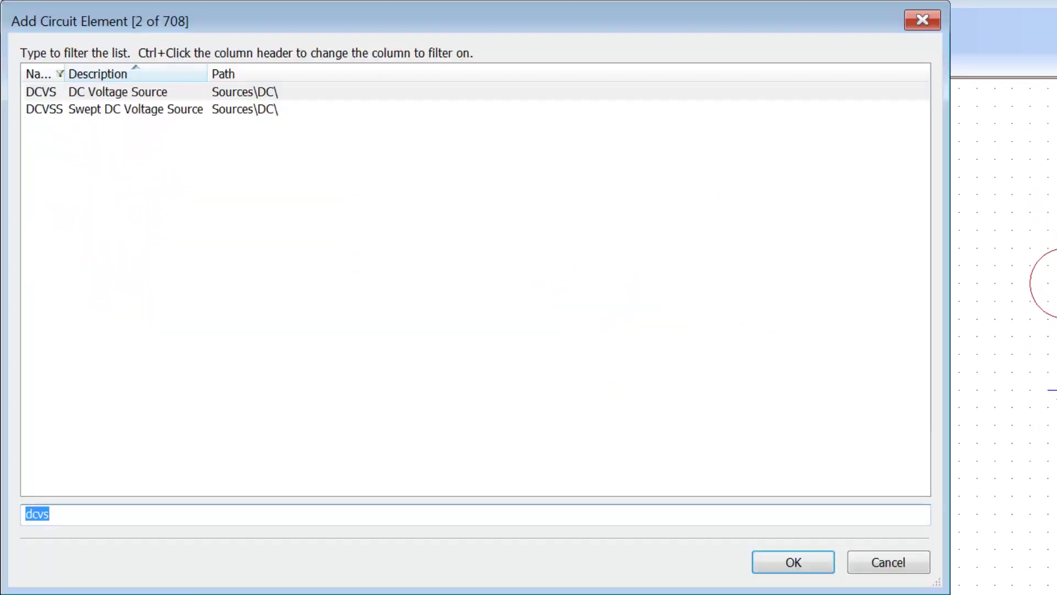
text(nconn)
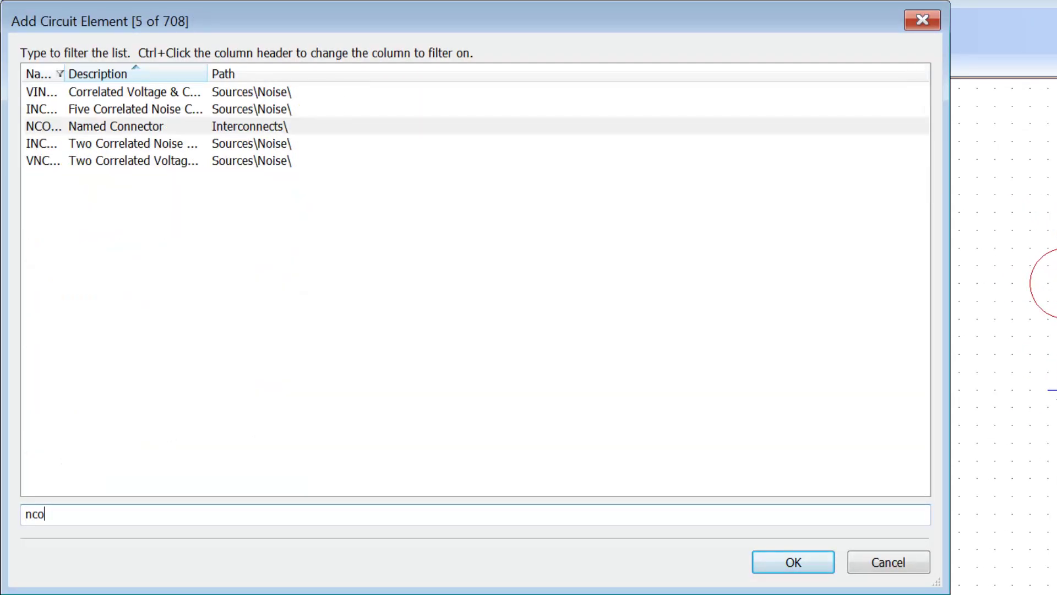
key(Return)
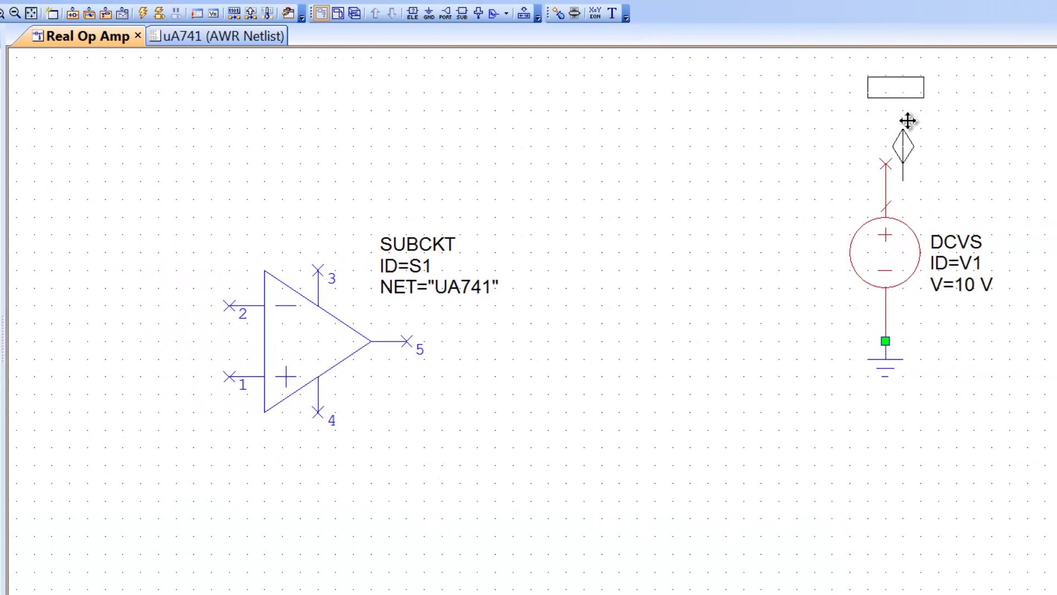
click(887, 105)
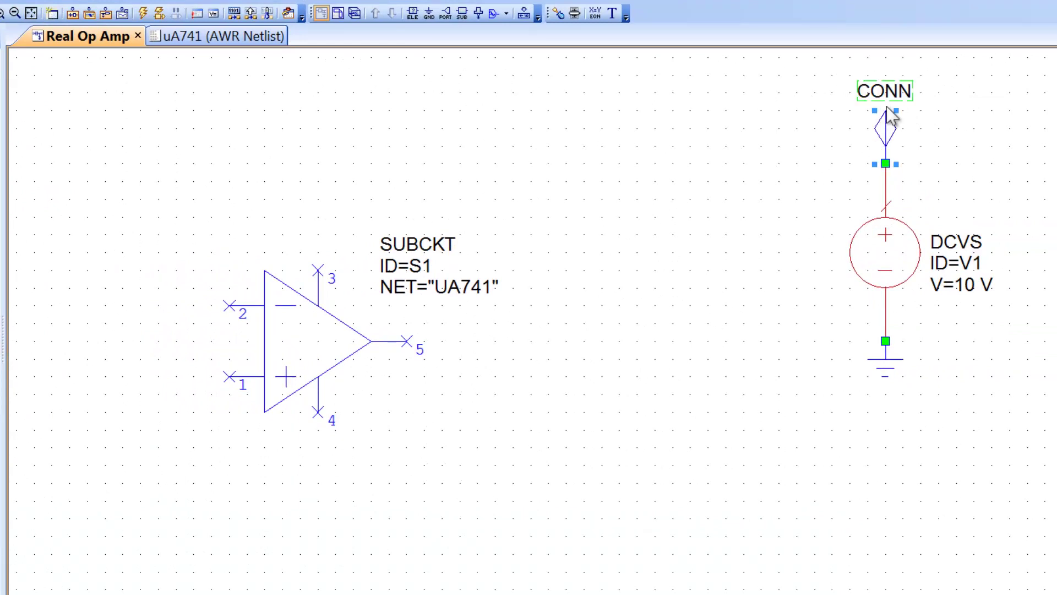
click(882, 85)
drag(882, 86, 828, 127)
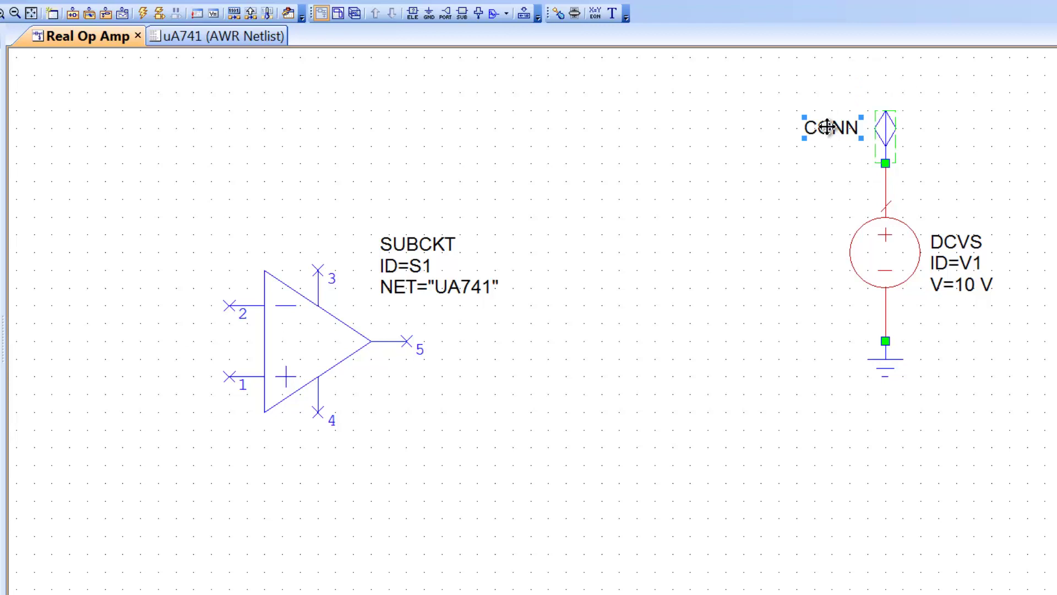
double_click(828, 128)
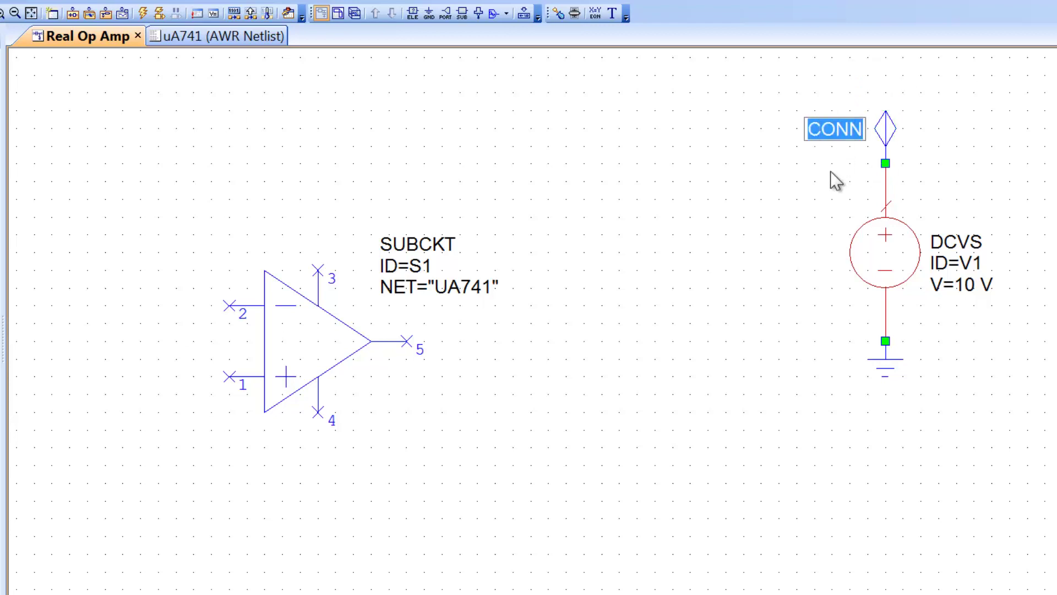
text(pVCC)
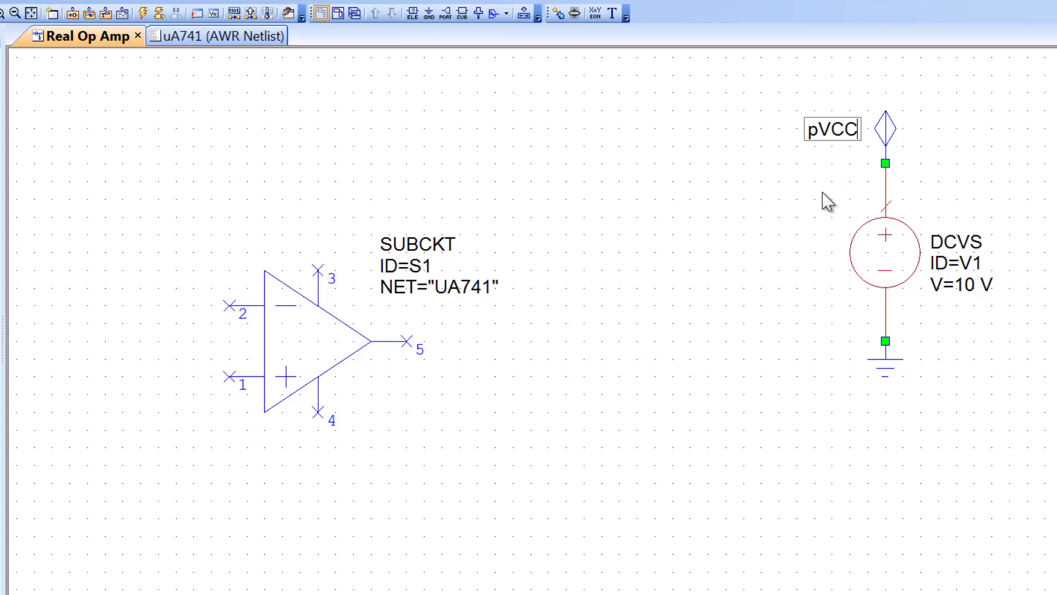
key(Return)
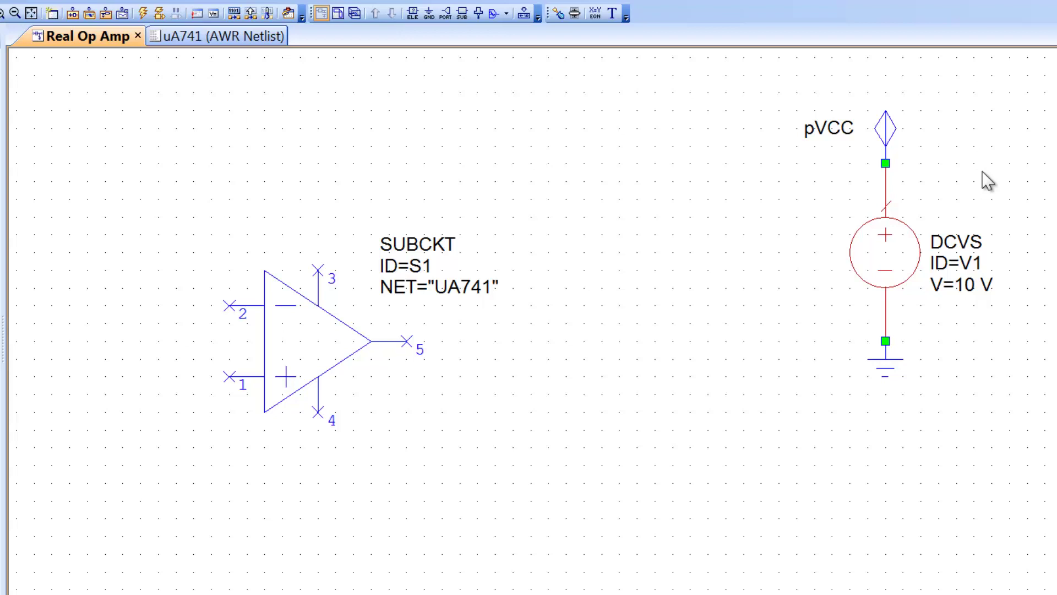
Step: Copy V1 into a new source V2 set to -10 V and ground its lower terminal
click(898, 255)
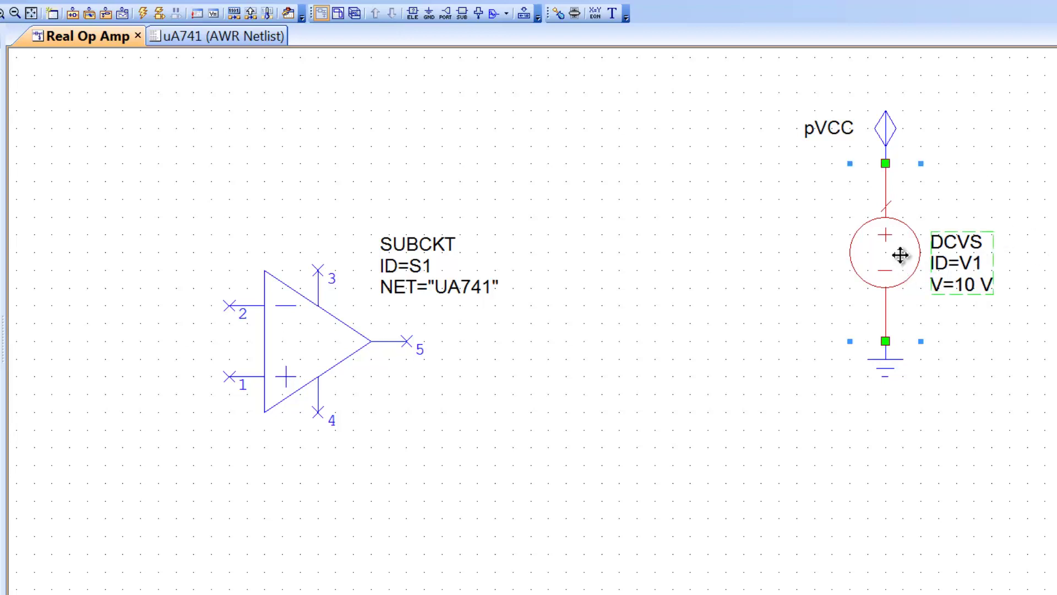
key(ctrl+c)
key(ctrl+v)
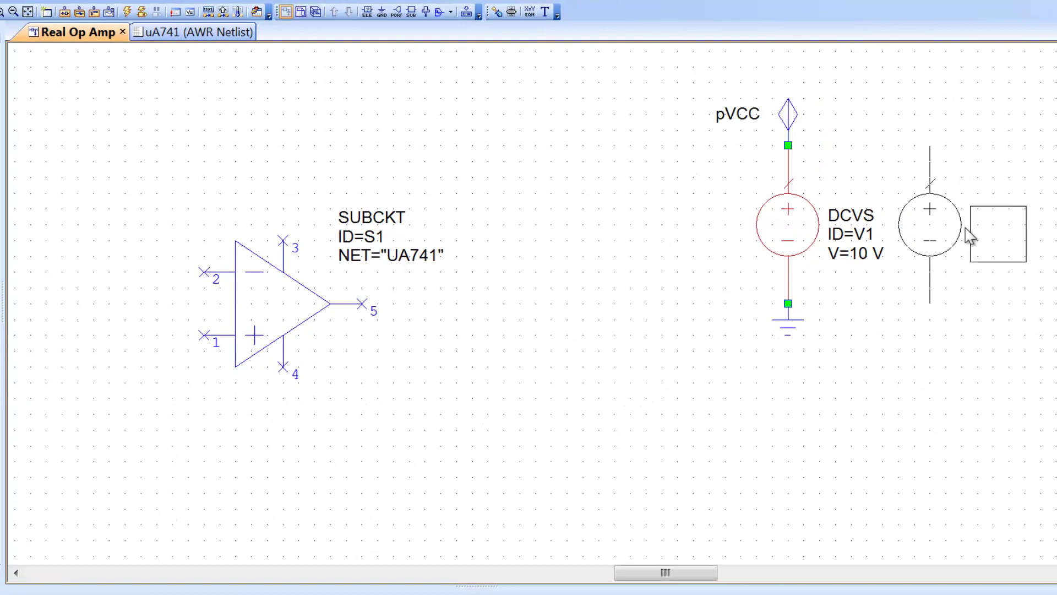
click(970, 236)
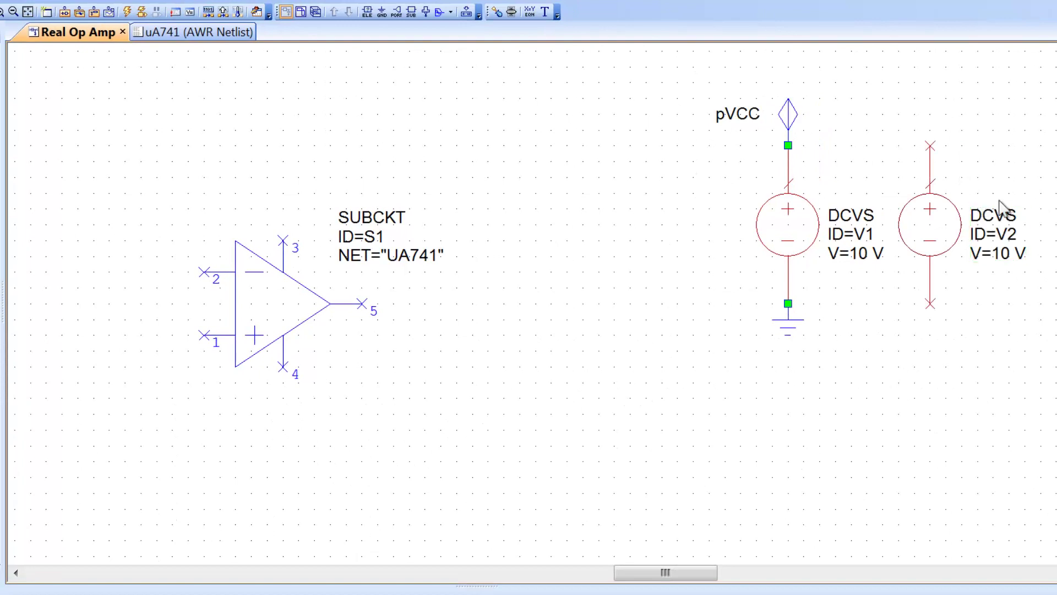
double_click(1003, 256)
text(-10)
key(Return)
key(ctrl+g)
click(923, 303)
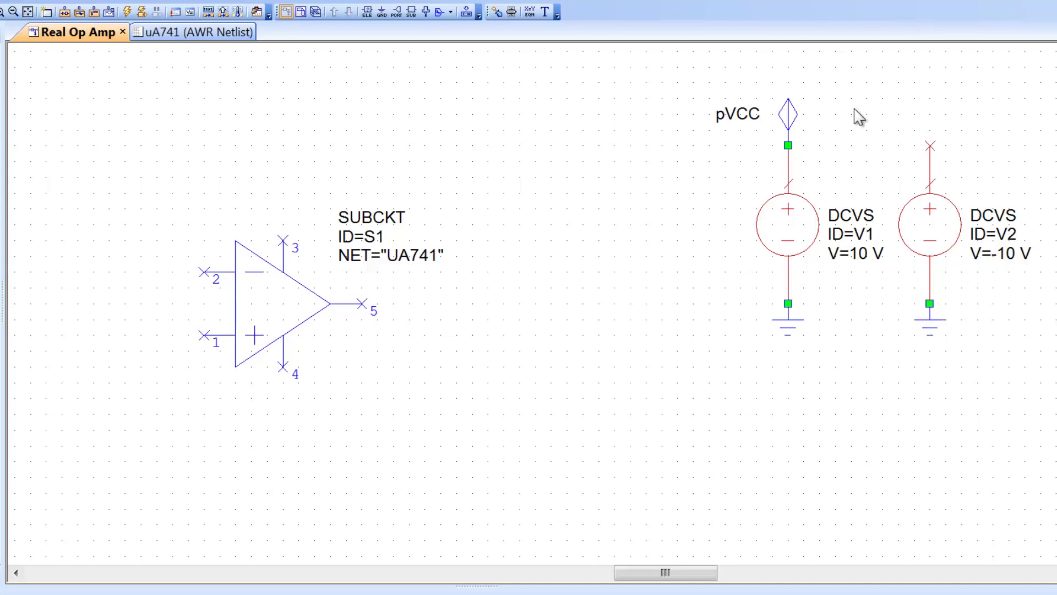
Step: Place a copy of the pVCC port on V2's top terminal and begin editing its label
click(793, 113)
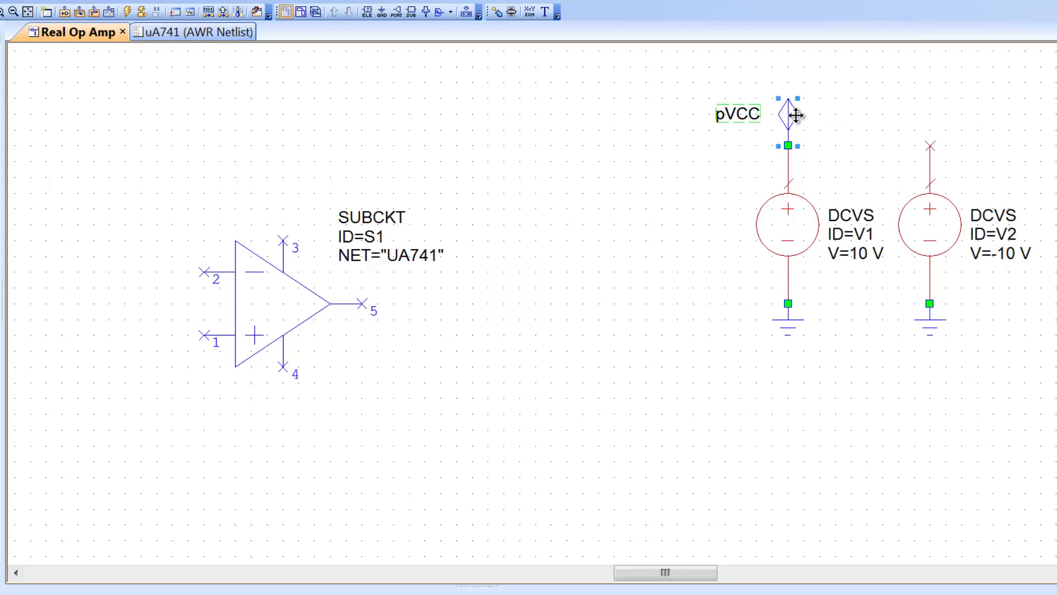
key(ctrl+c)
key(ctrl+v)
click(906, 124)
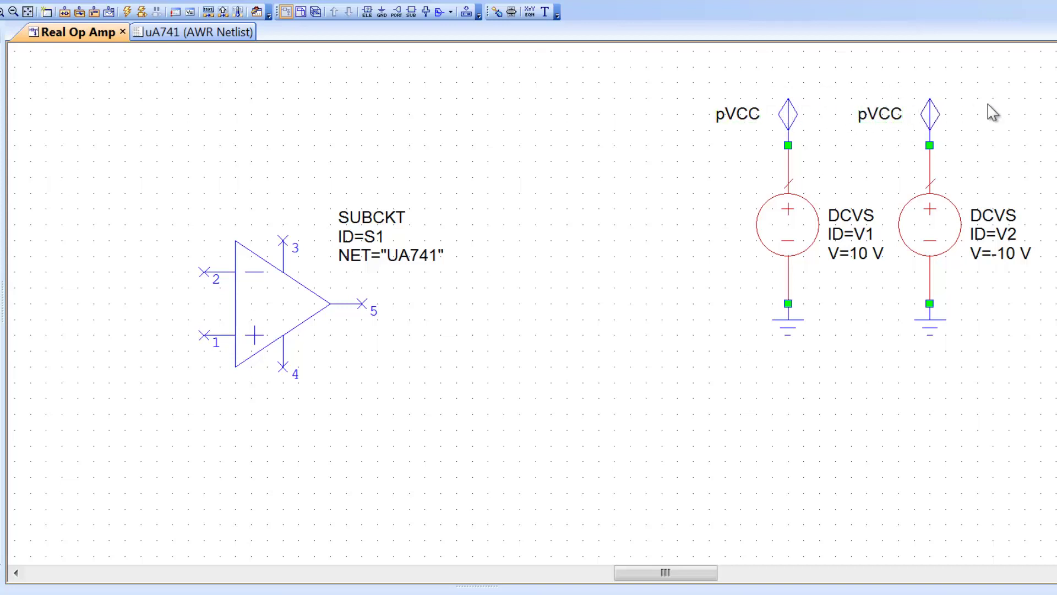
double_click(880, 125)
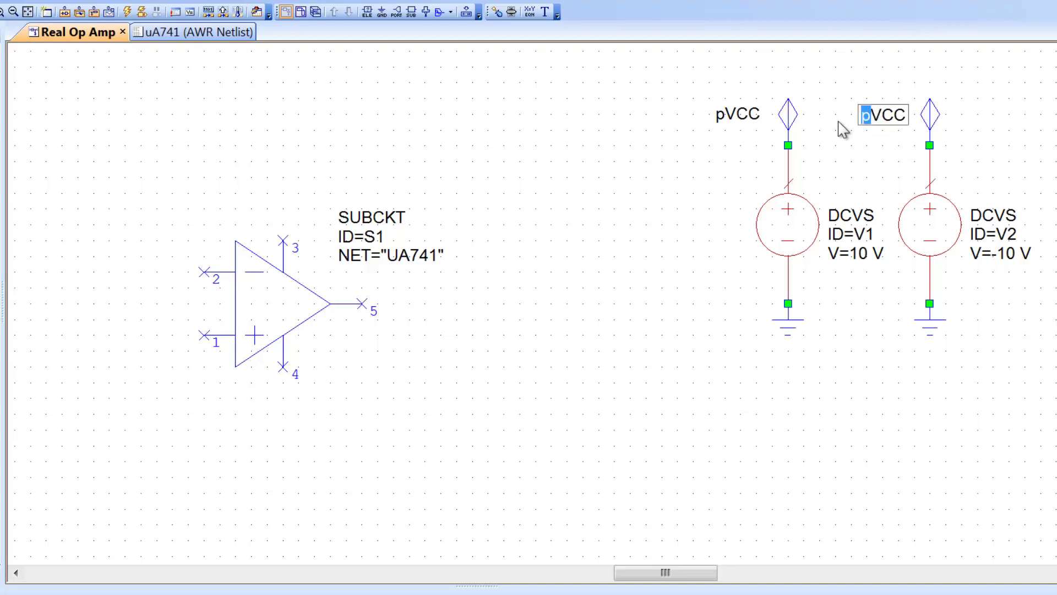
Step: Rename V2's port to nVCC and attach a pVCC port to op-amp pin 3
text(n)
click(986, 113)
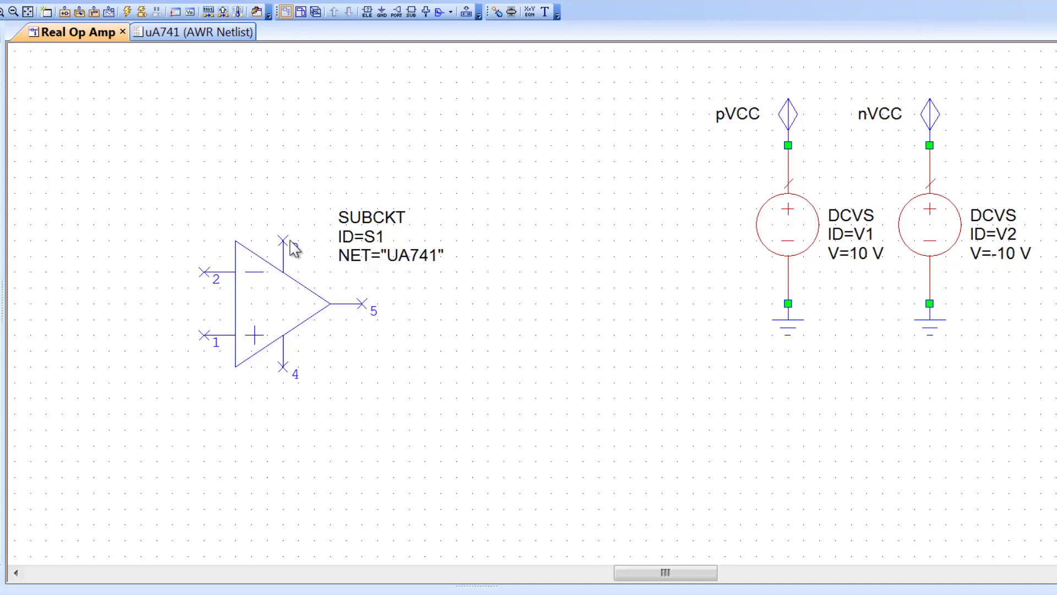
click(788, 113)
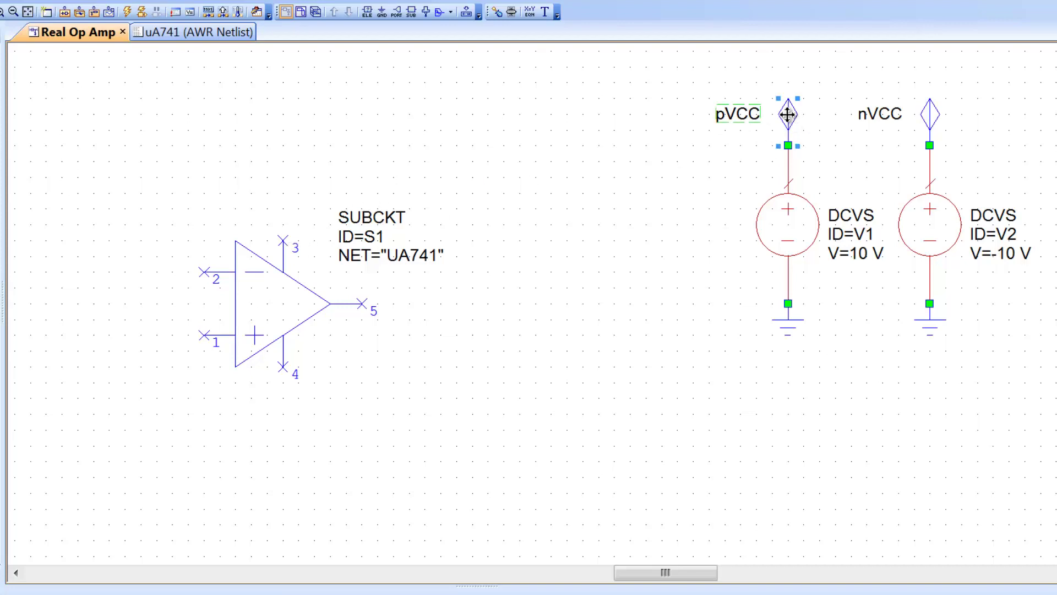
drag(788, 113, 306, 182)
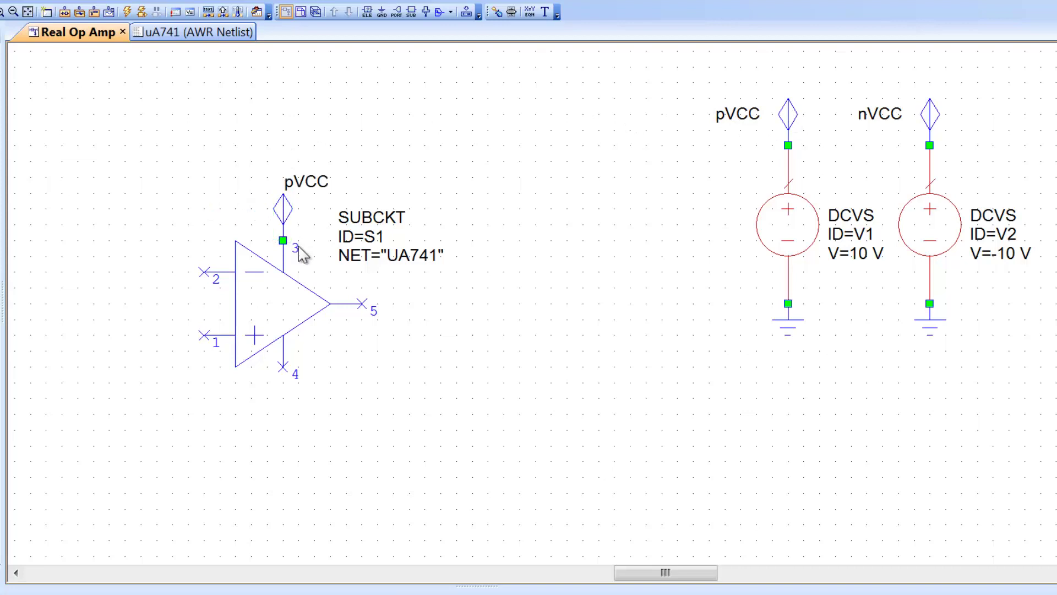
Step: Connect an upside-down copy of the nVCC port to op-amp pin 4, label beside it
click(934, 114)
key(ctrl+c)
key(ctrl+v)
right_click(385, 425)
right_click(380, 424)
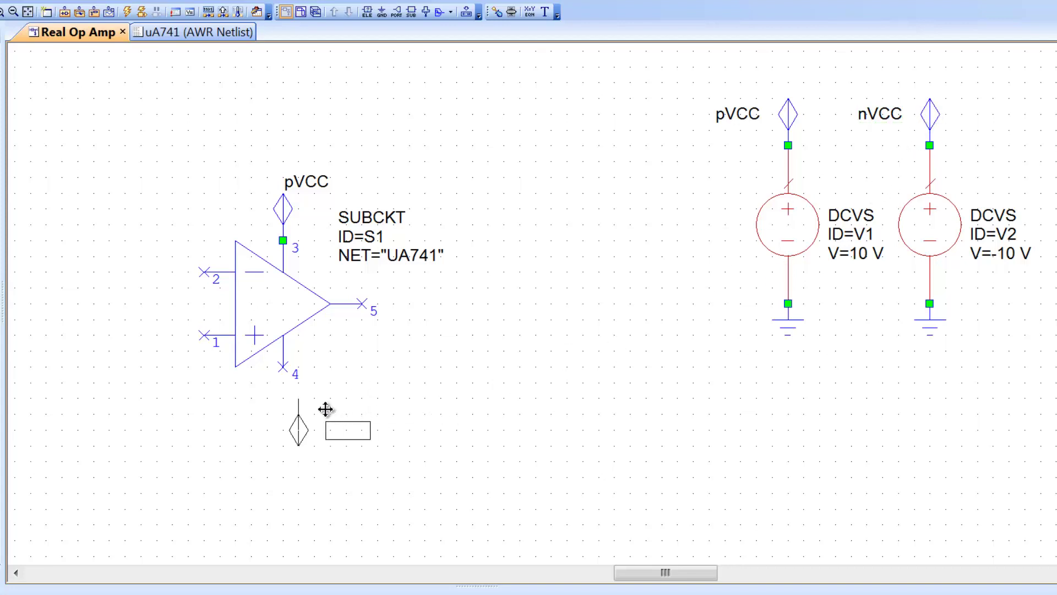
click(311, 386)
click(332, 399)
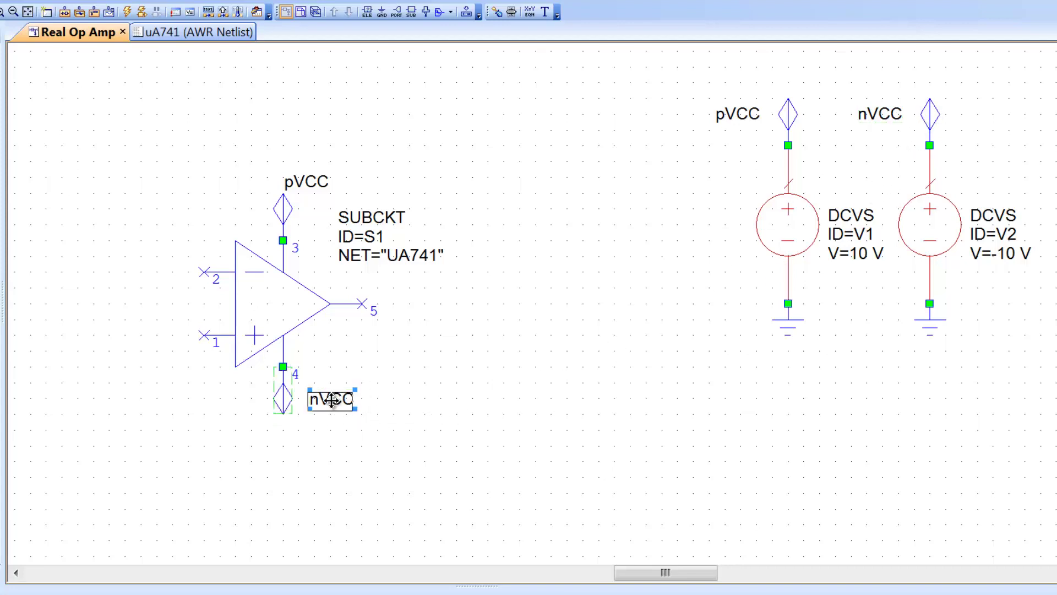
drag(332, 399, 320, 408)
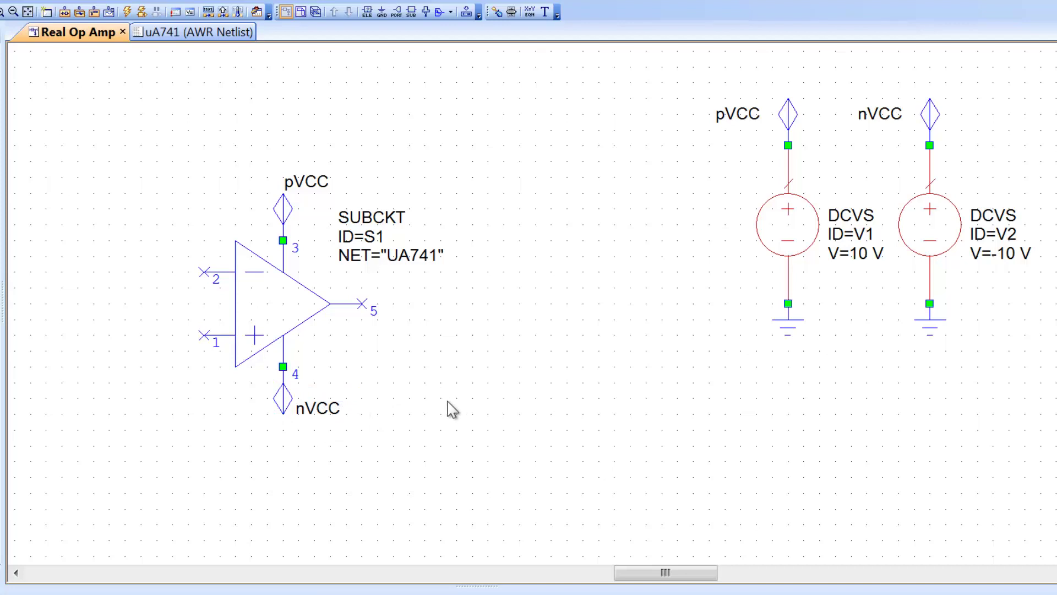
Step: Shift both DC sources with their ports and grounds right, then recenter the op-amp
drag(666, 573, 701, 573)
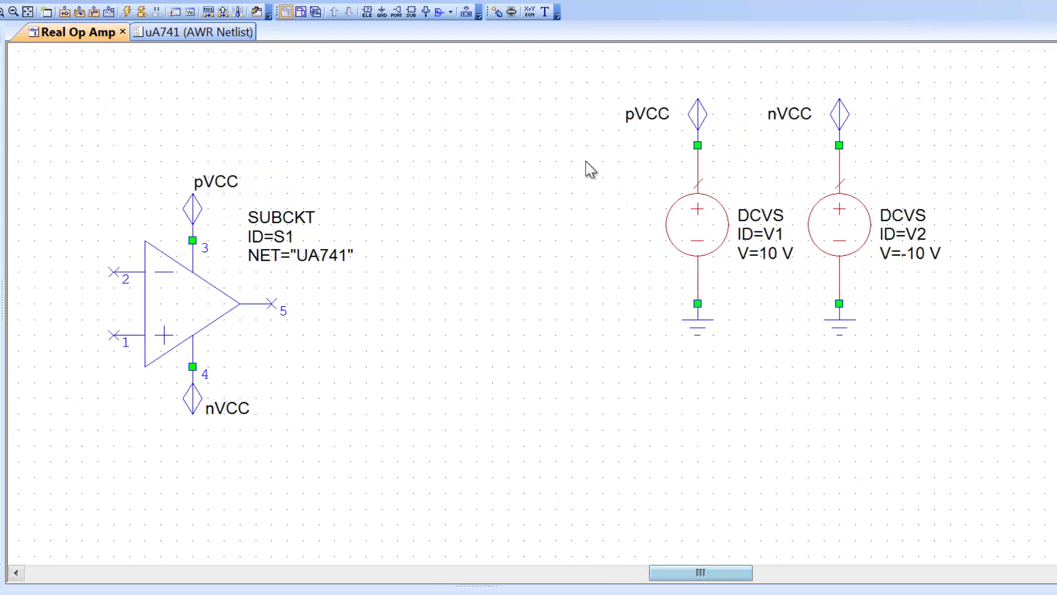
drag(548, 48, 1033, 418)
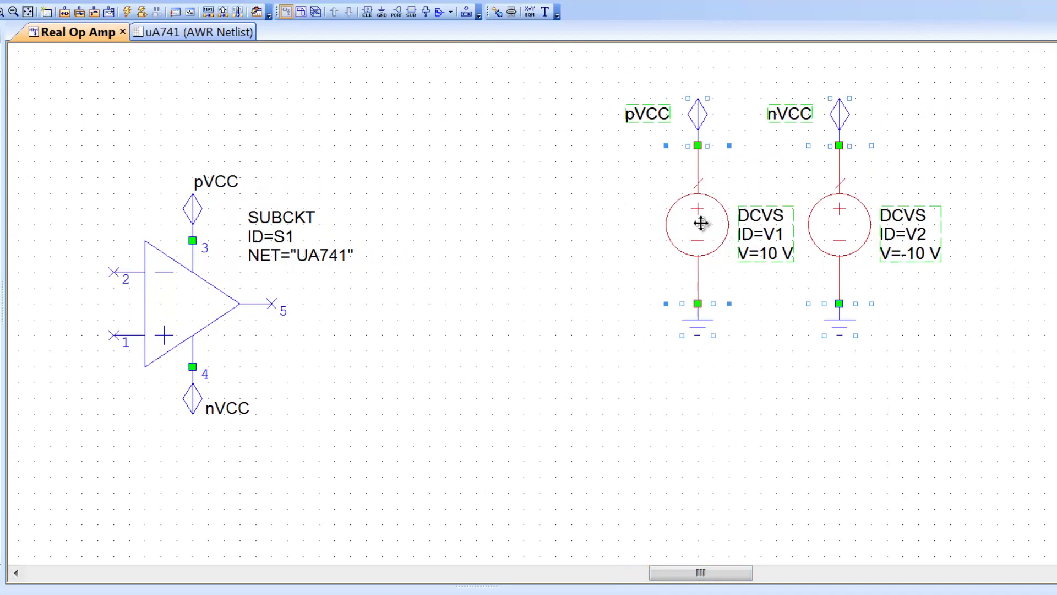
drag(701, 223, 841, 223)
drag(738, 573, 623, 578)
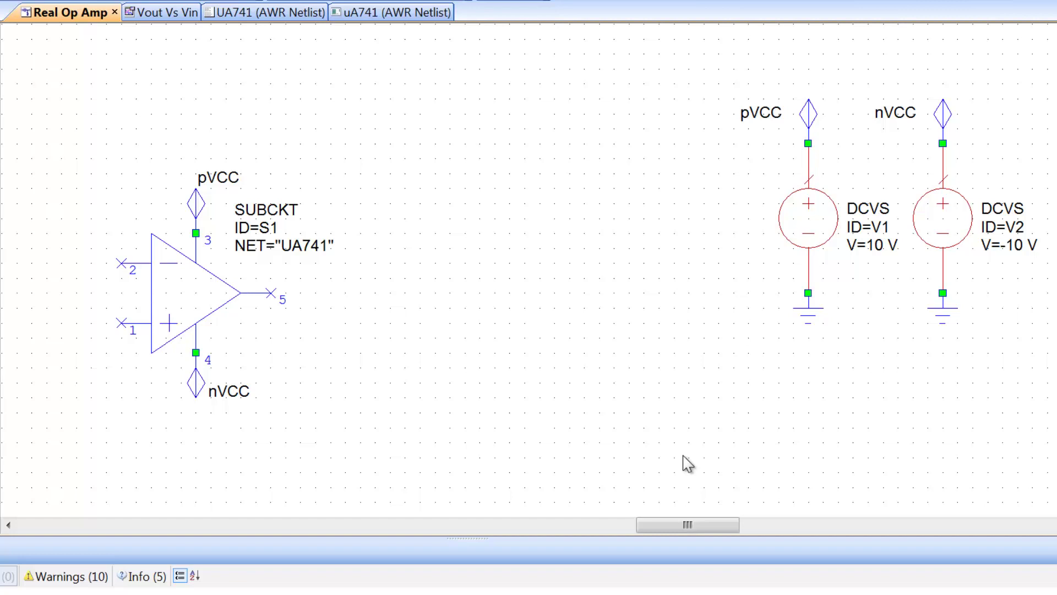
drag(698, 526, 580, 528)
scroll(528, 270, down, 1)
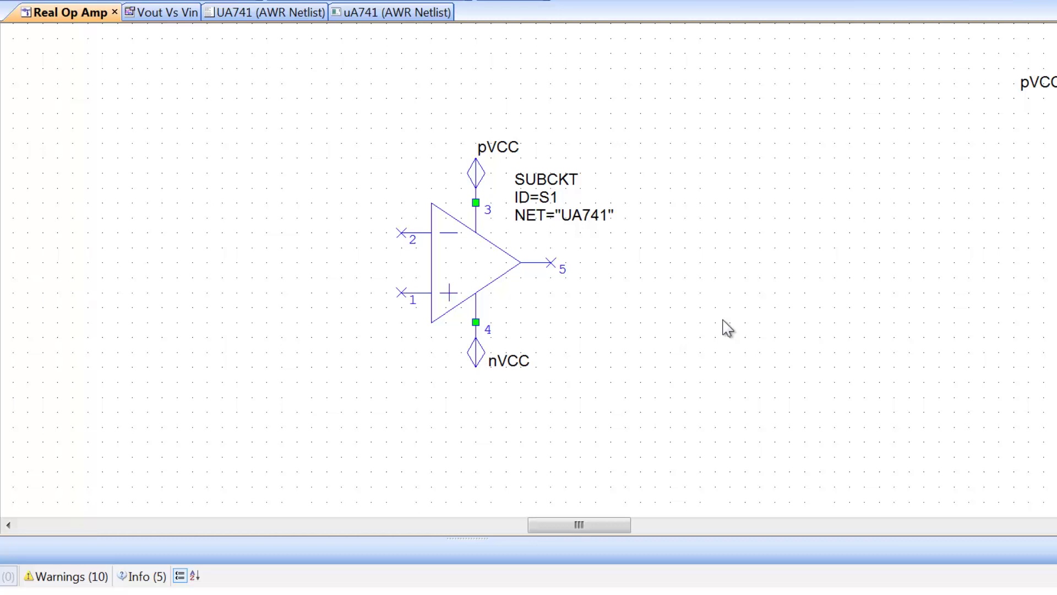
Step: Place resistor R1 vertically right of the op-amp and ground its bottom end
key(ctrl+l)
key(Return)
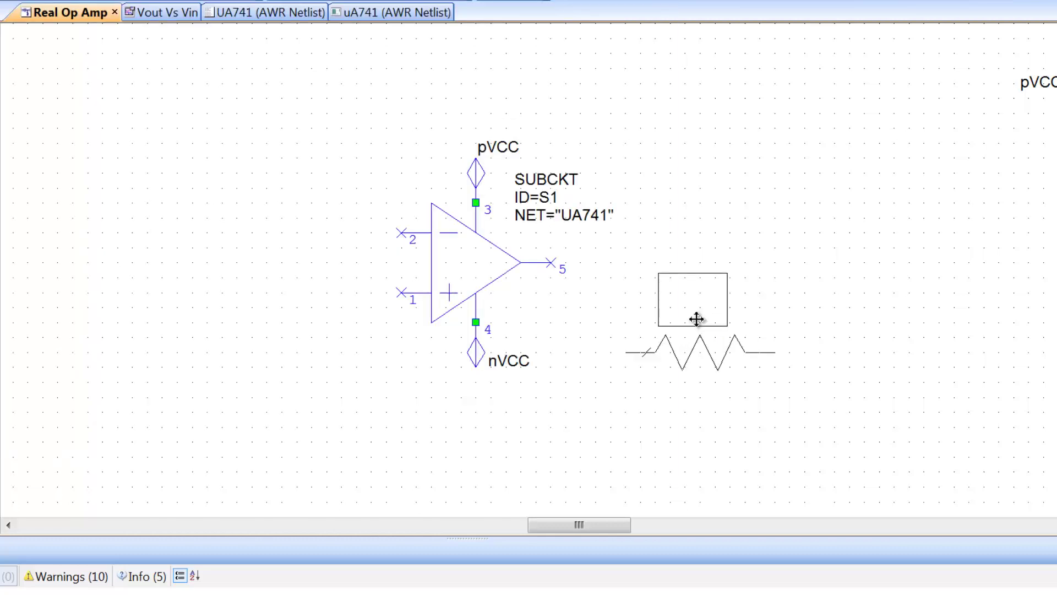
right_click(694, 313)
click(685, 342)
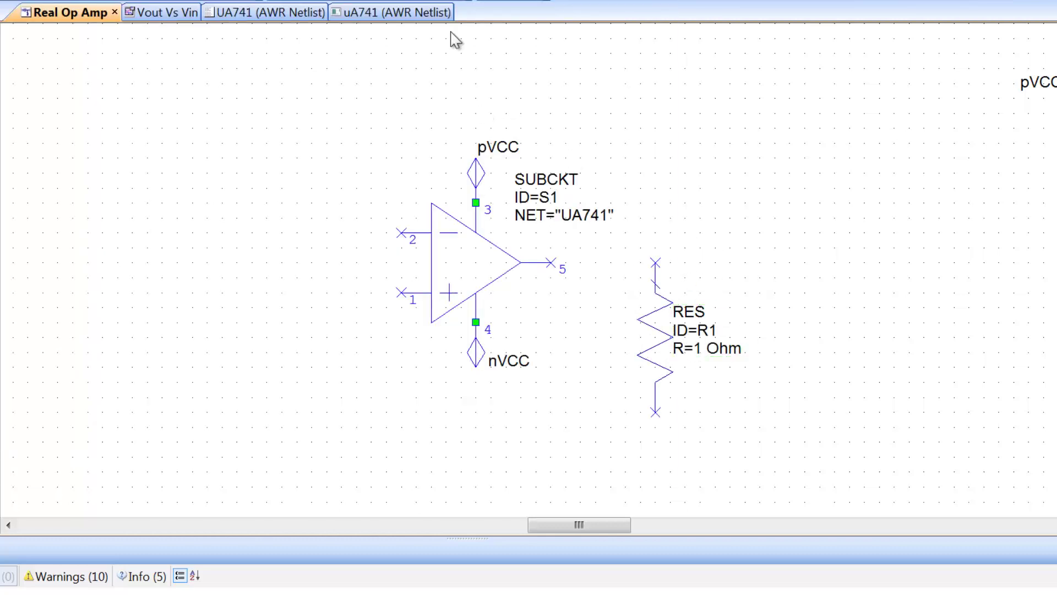
key(ctrl+g)
click(658, 413)
click(715, 416)
Step: Set resistor R1's resistance to 10k
click(698, 349)
click(698, 349)
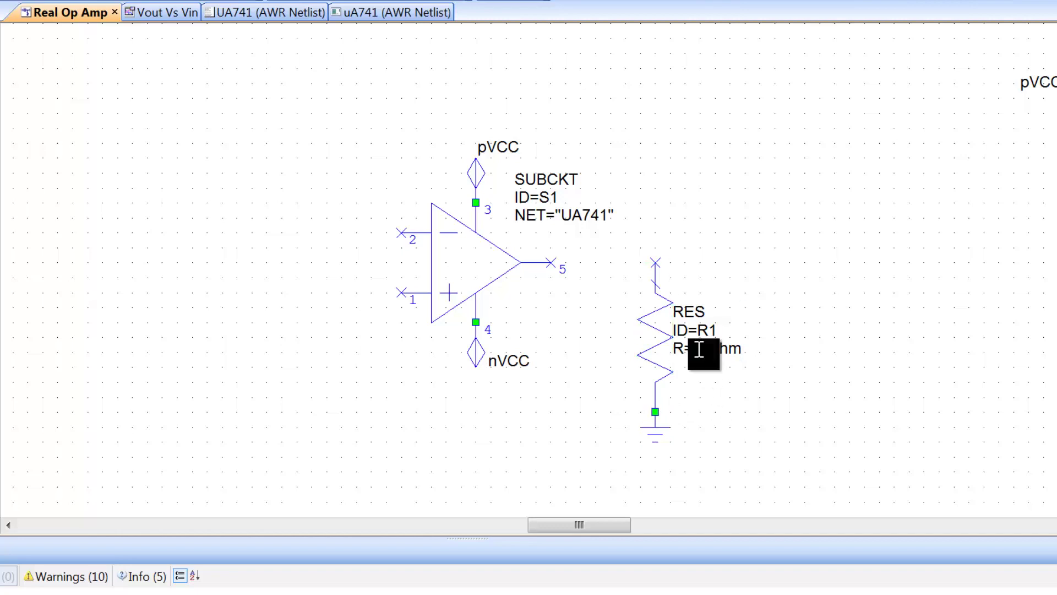
text(10k)
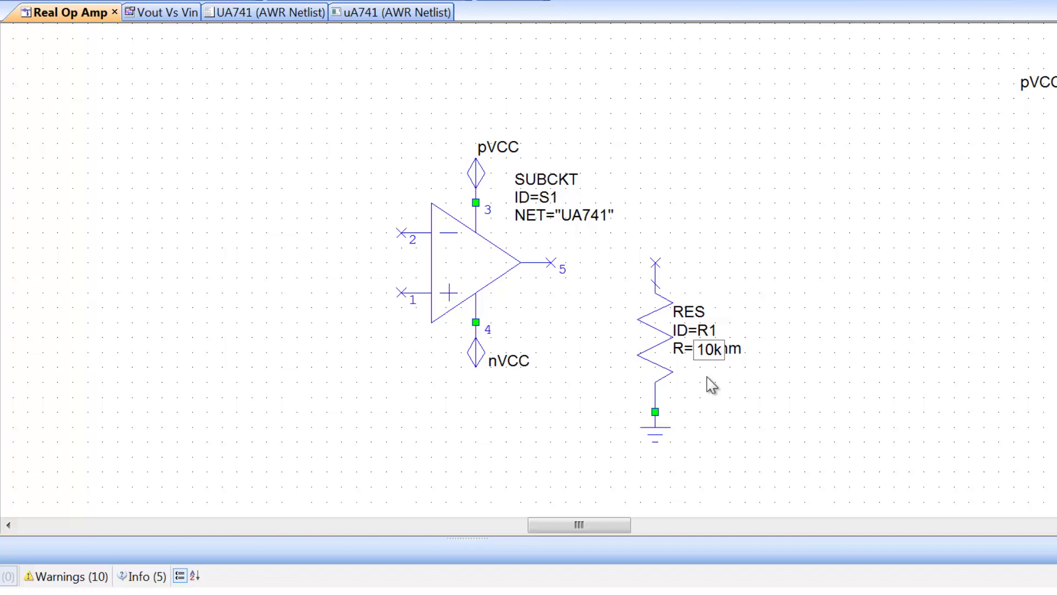
key(Return)
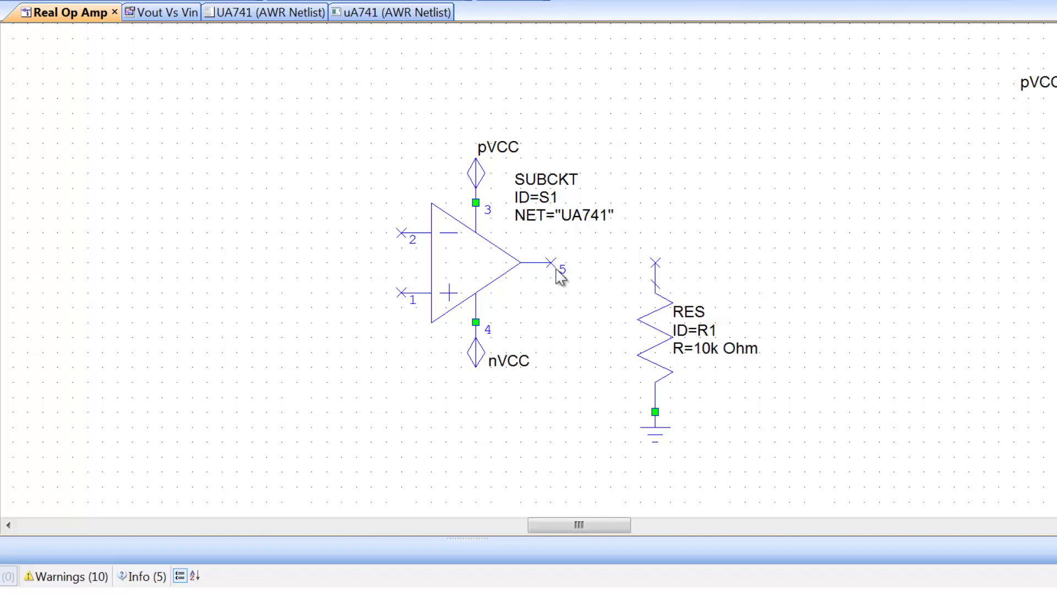
Step: Wire R1's top pin to op-amp output pin 5 and ground pin 2
click(655, 262)
click(550, 263)
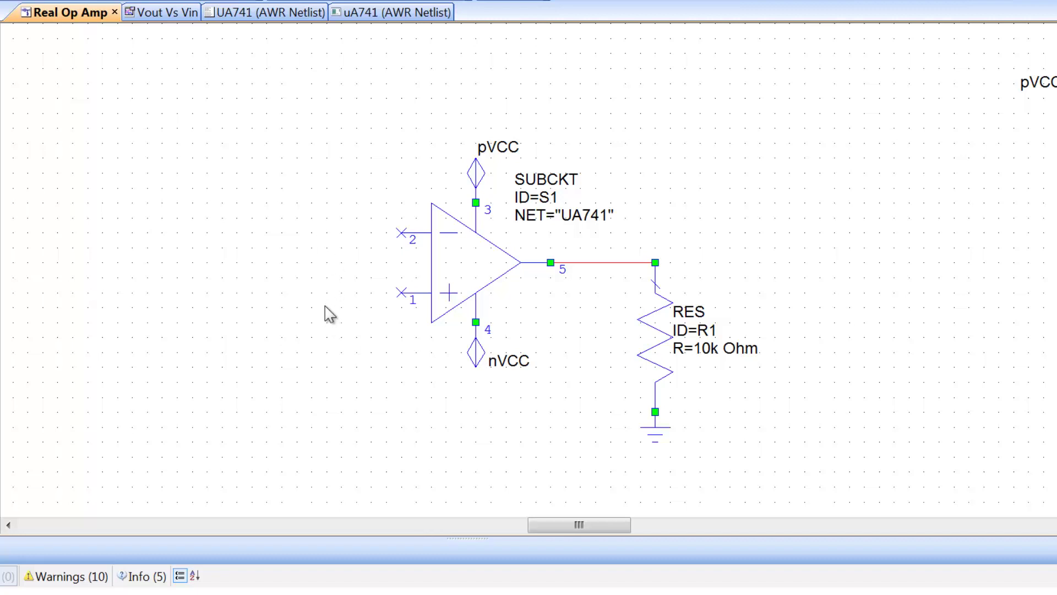
key(ctrl+g)
click(401, 233)
Step: Add DCVSS source V3 left of the op-amp, wire it to pin 1, and ground it
key(ctrl+l)
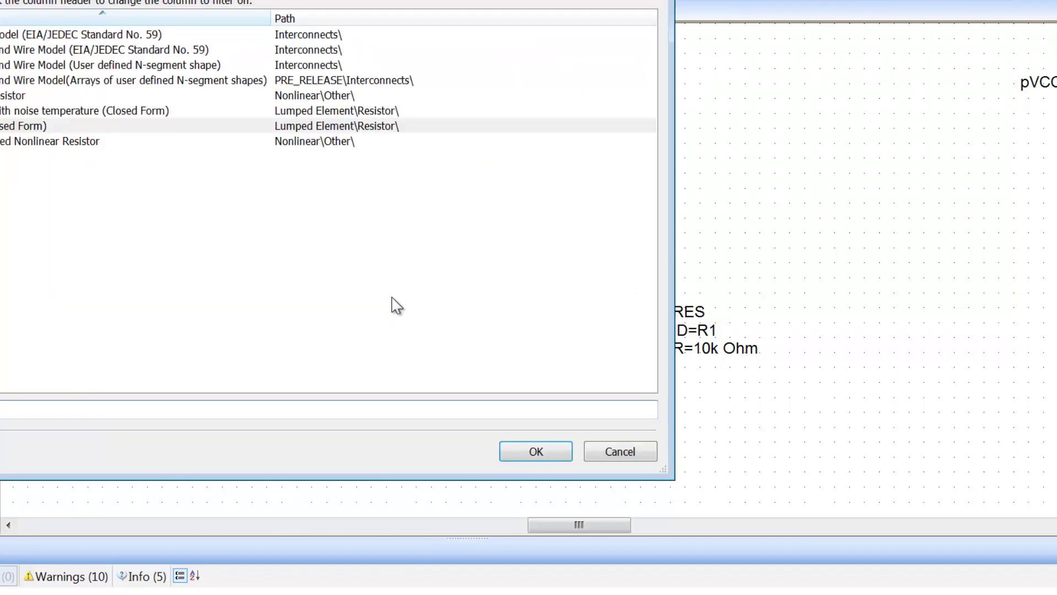
text(DCVS)
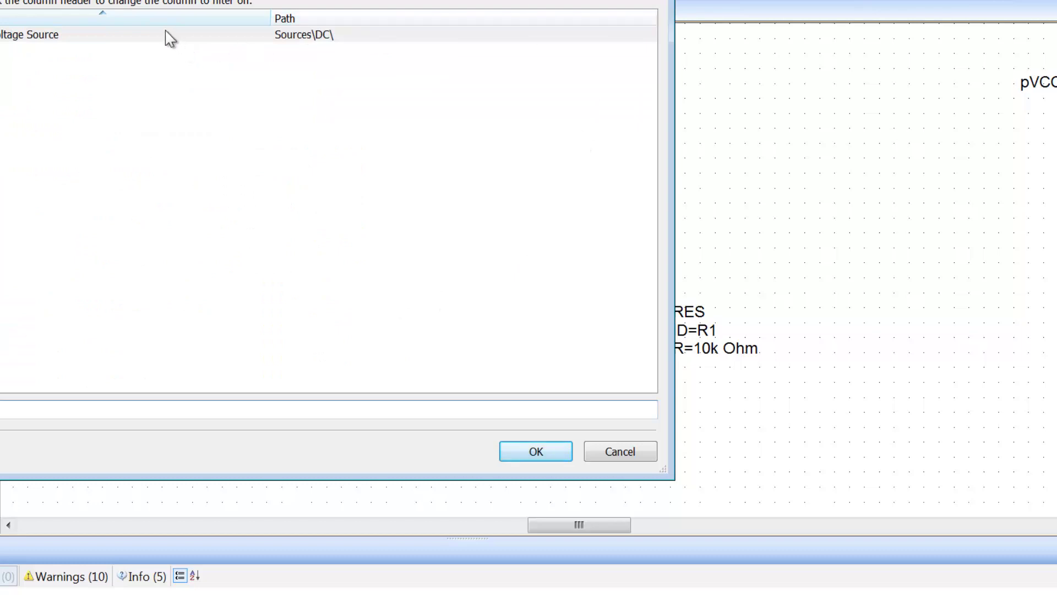
double_click(165, 34)
click(320, 326)
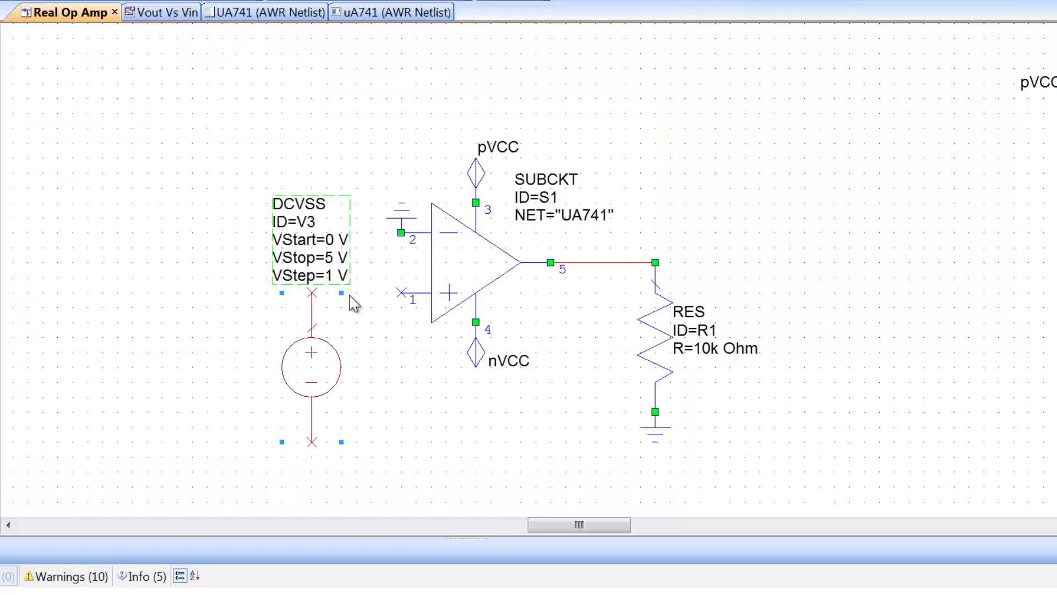
click(400, 293)
click(312, 292)
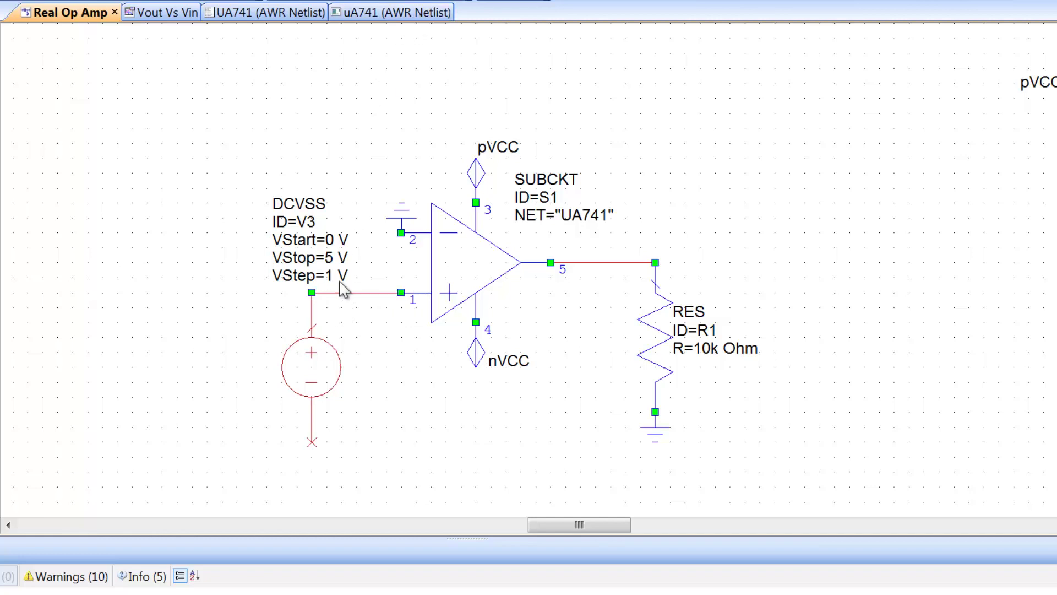
key(ctrl+g)
click(312, 442)
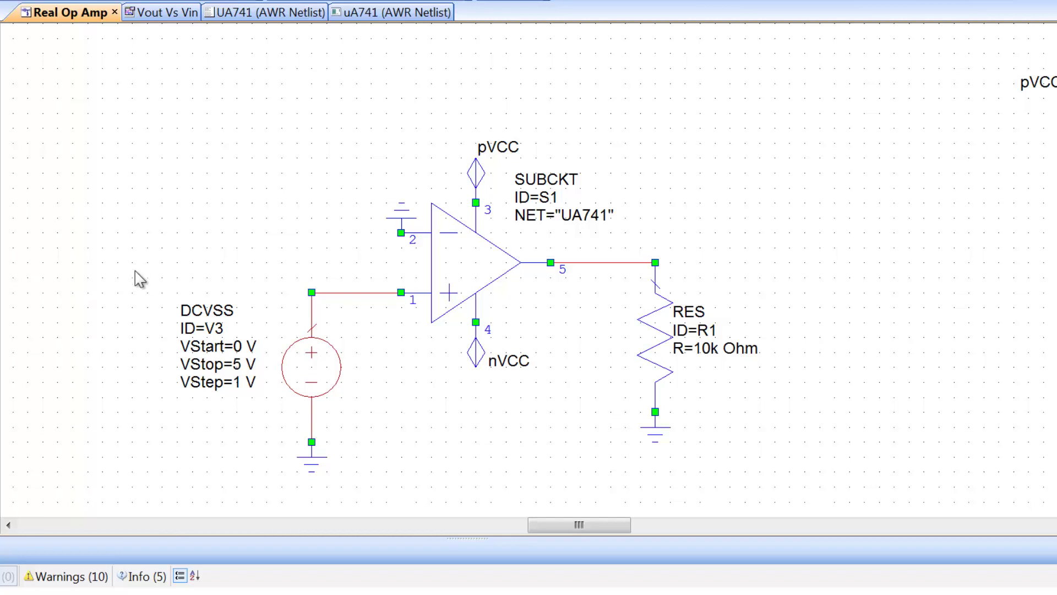
Step: Set V3 to VStart -1e-3, VStop 1e-3 and VStep 10e-6
click(241, 346)
text(-1e-3)
key(Return)
click(240, 365)
click(240, 365)
text(1e-3)
key(Return)
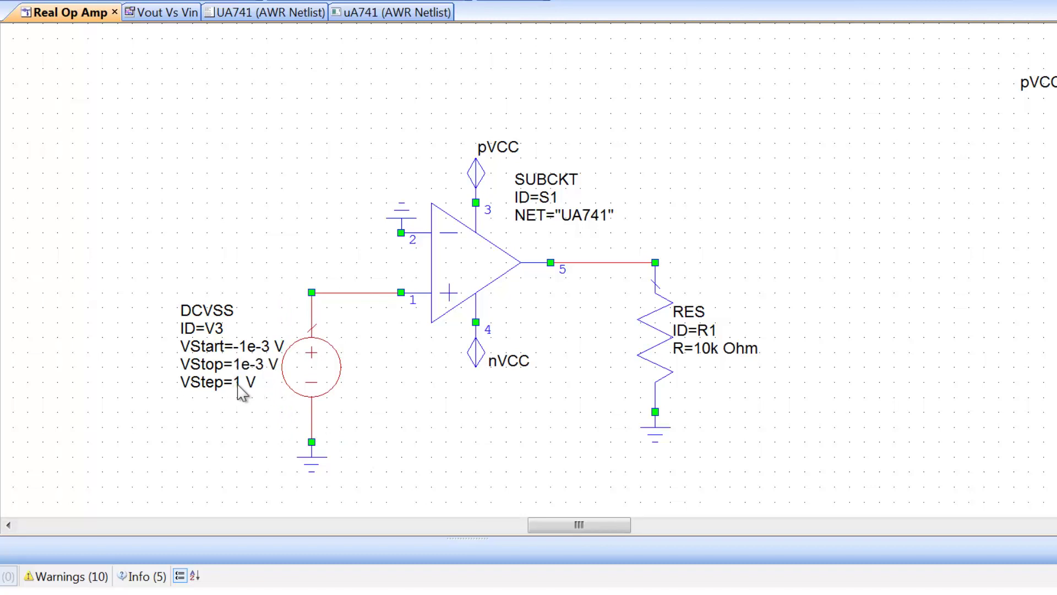
double_click(237, 383)
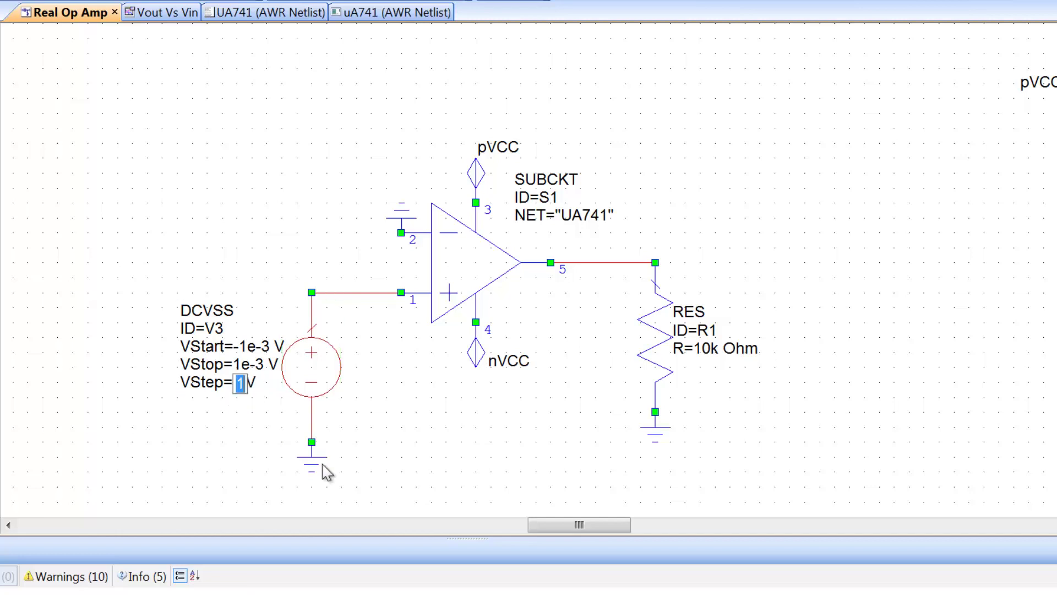
text(10e-6)
key(Return)
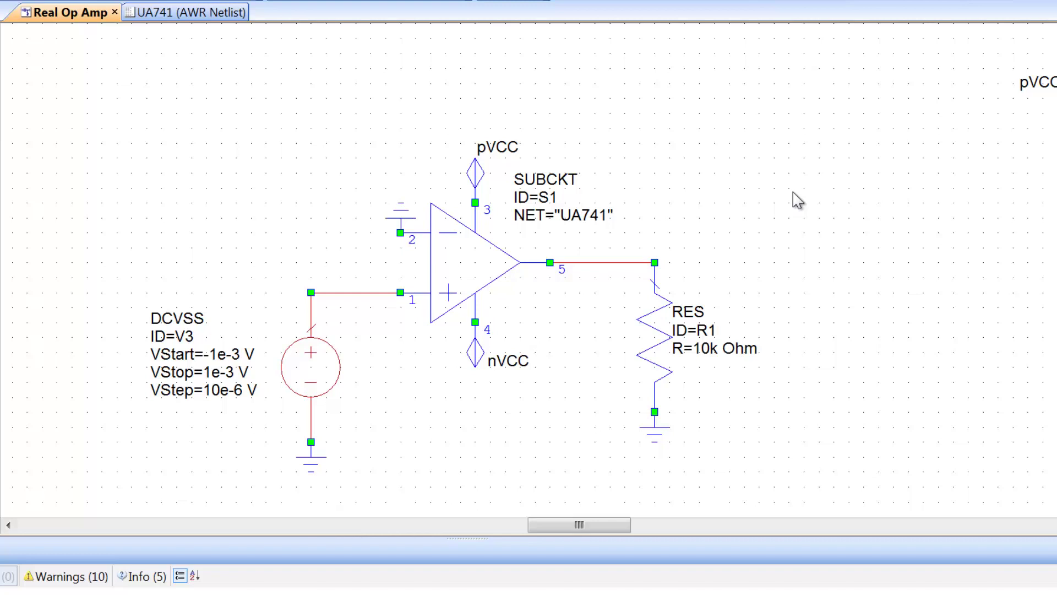
Step: Place voltmeter VM1 across R1 and create a rectangular graph named 'Vout Vs Vin'
key(ctrl+l)
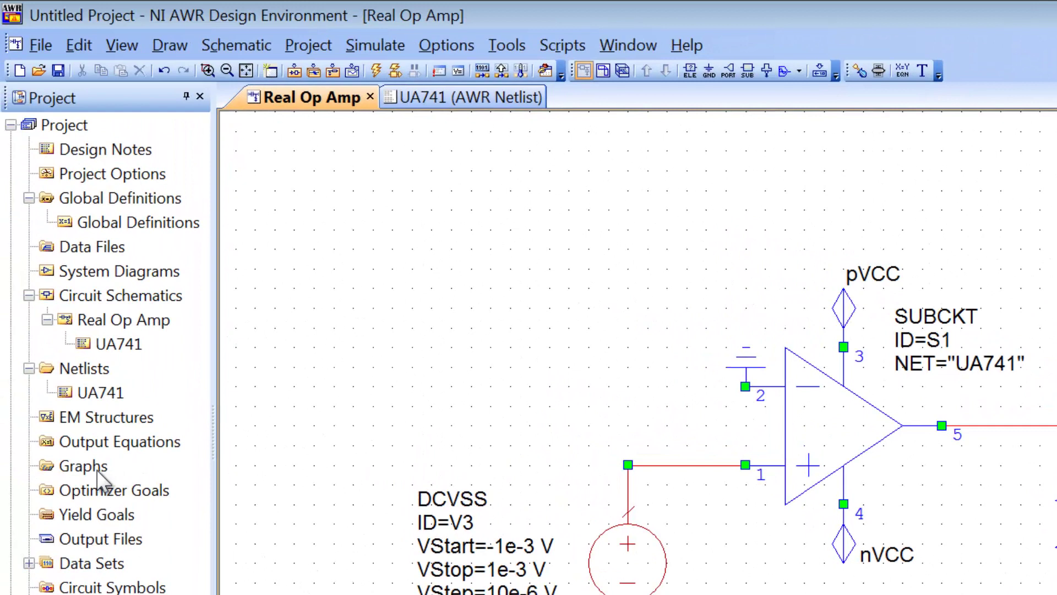
right_click(98, 474)
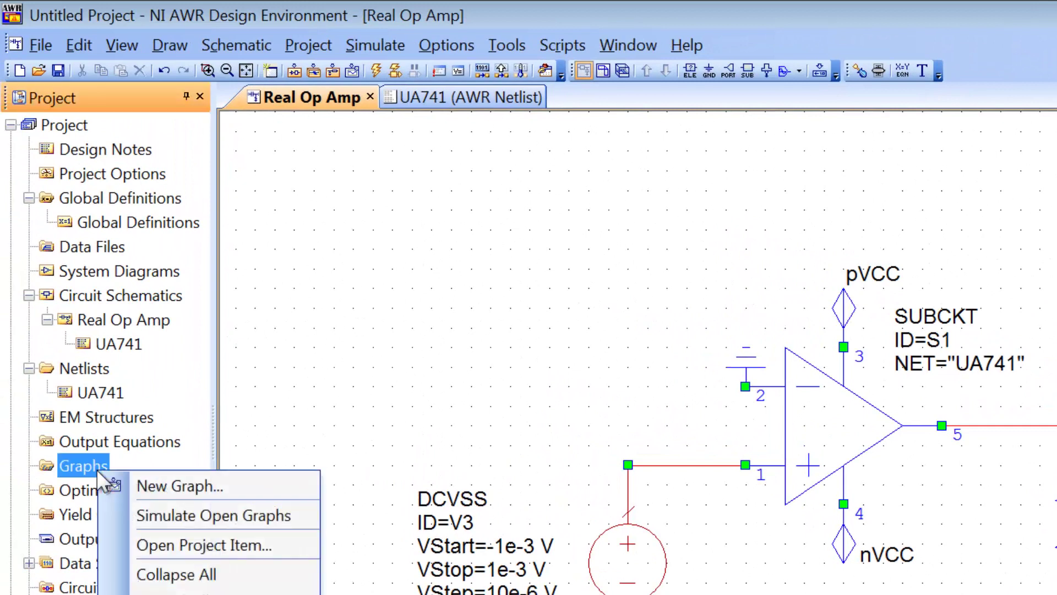
click(192, 478)
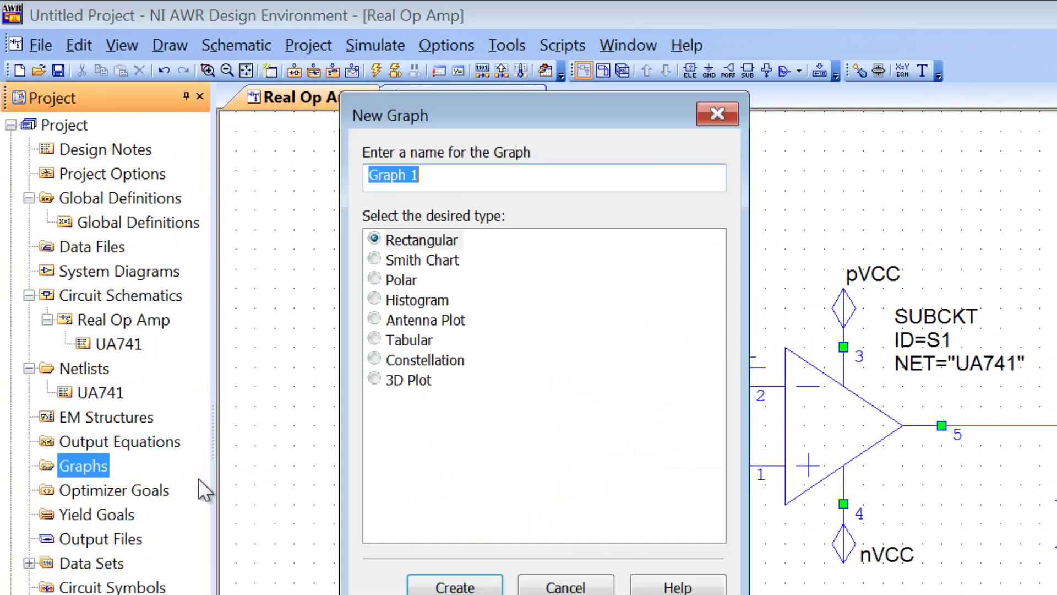
text(Vout V)
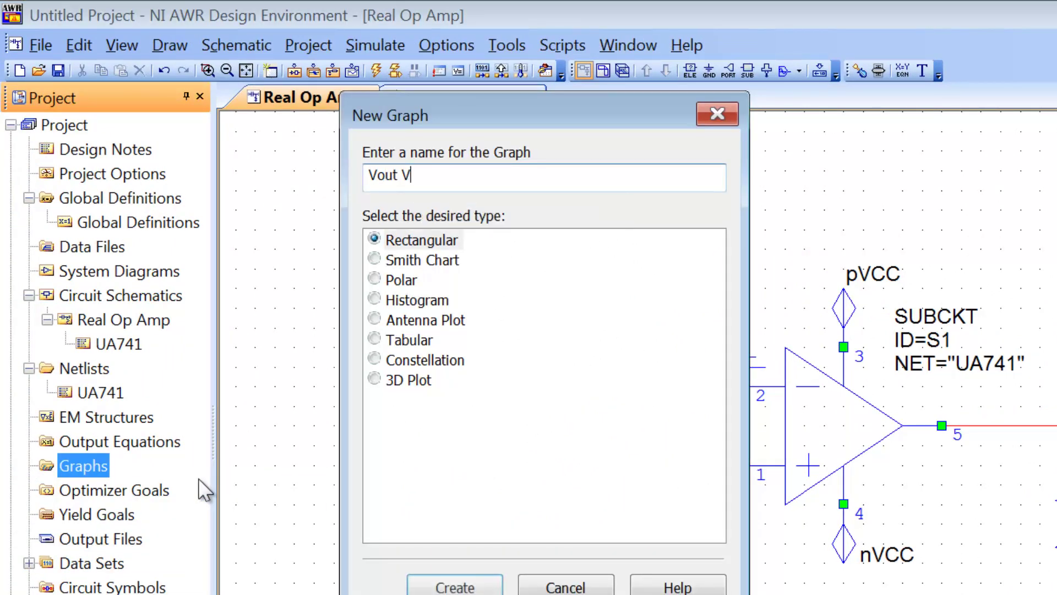
text(s Vin)
key(Return)
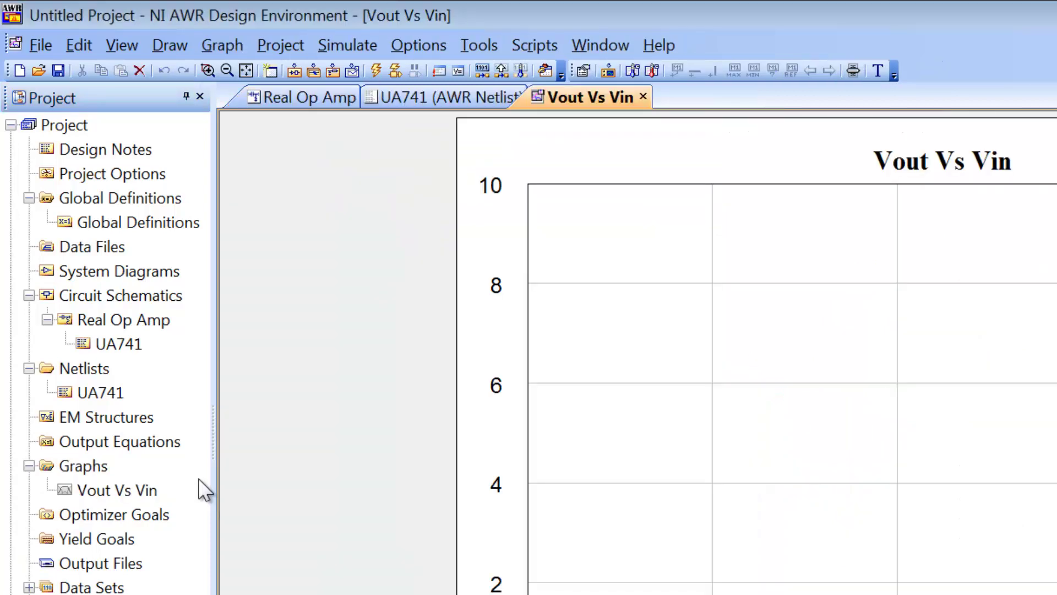
Step: Start a new Voltage measurement on the graph using the Real Op Amp data source
right_click(683, 284)
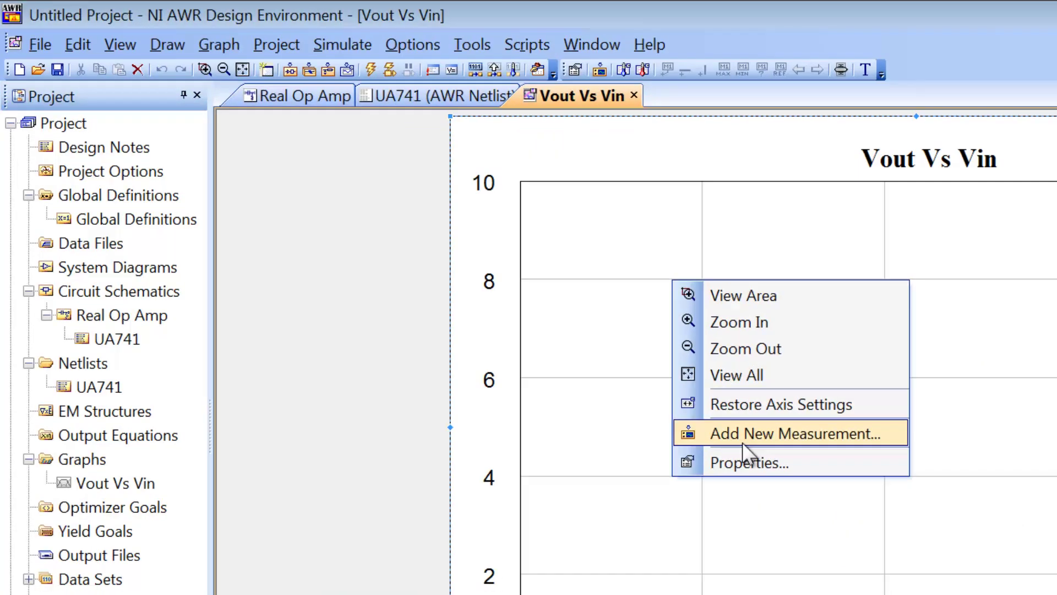
click(743, 435)
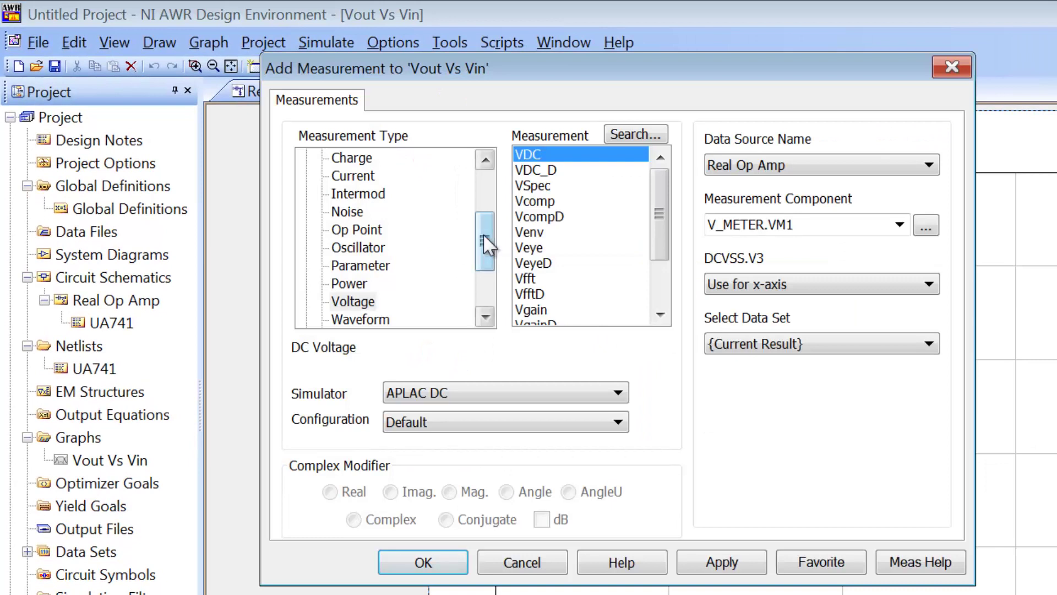
mouse_move(483, 233)
mouse_down()
mouse_move(483, 211)
mouse_move(483, 245)
mouse_up()
click(345, 190)
click(356, 284)
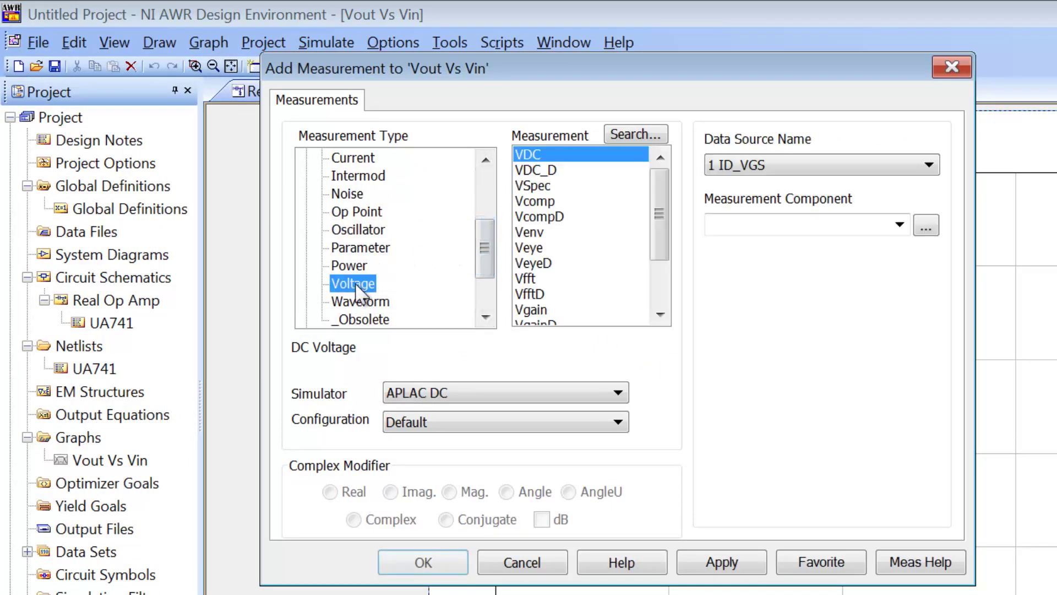
click(929, 166)
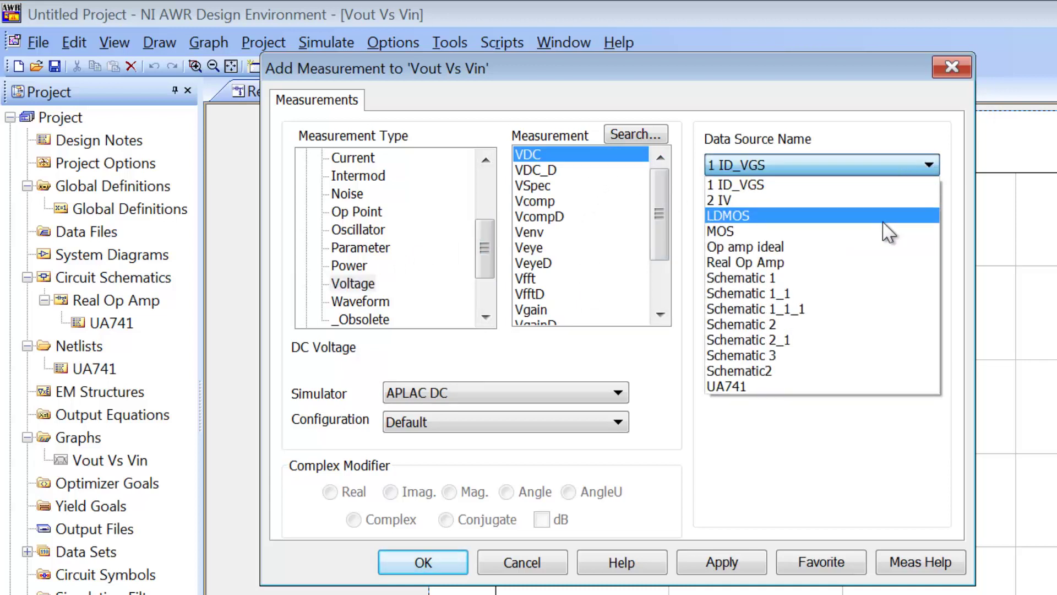
click(868, 263)
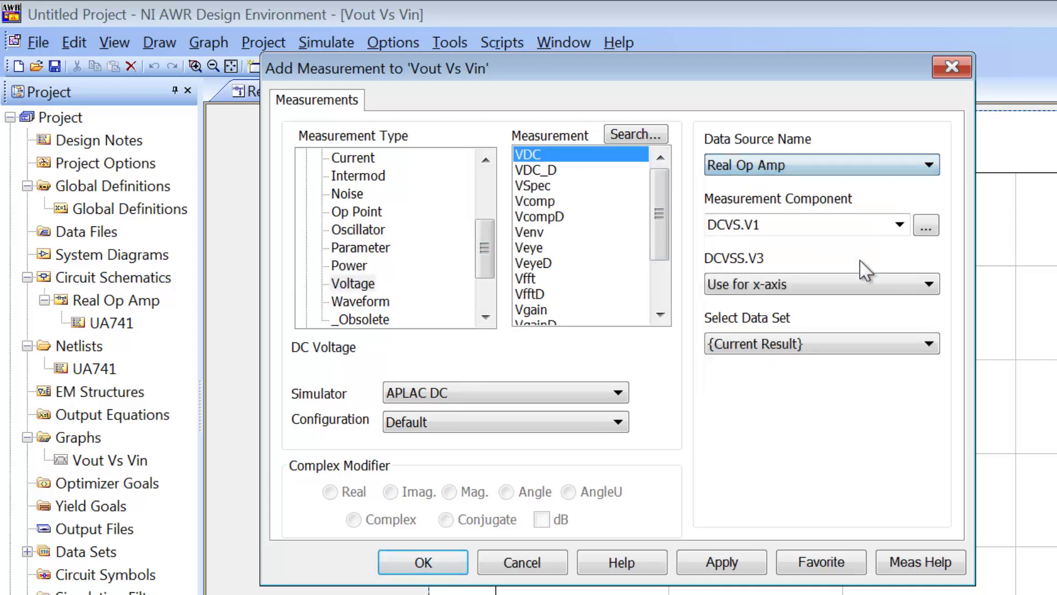
Step: Measure voltmeter VM1 with swept source V3 on the x-axis and apply
click(926, 226)
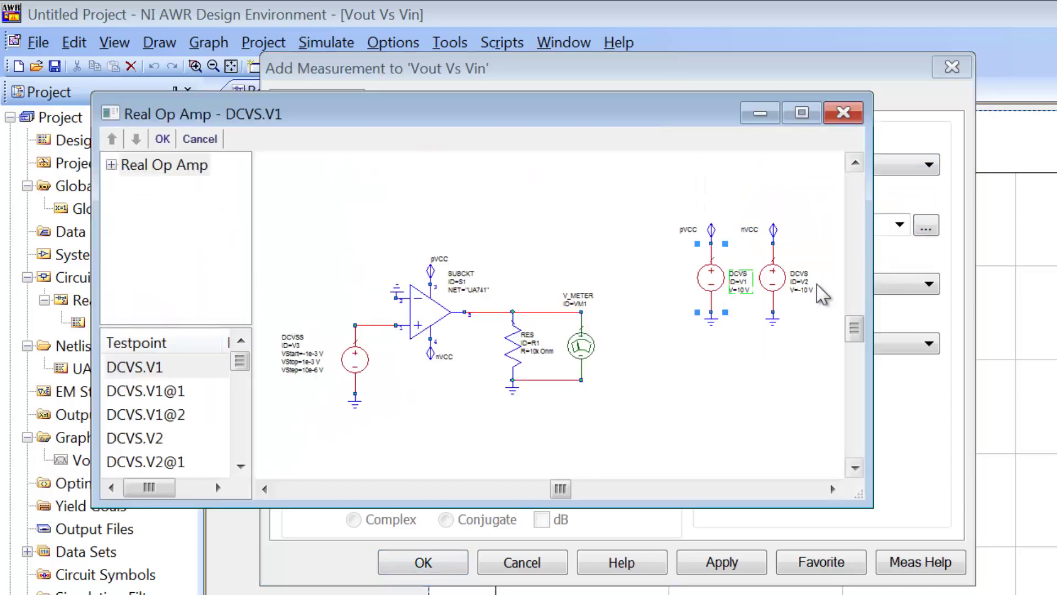
click(588, 348)
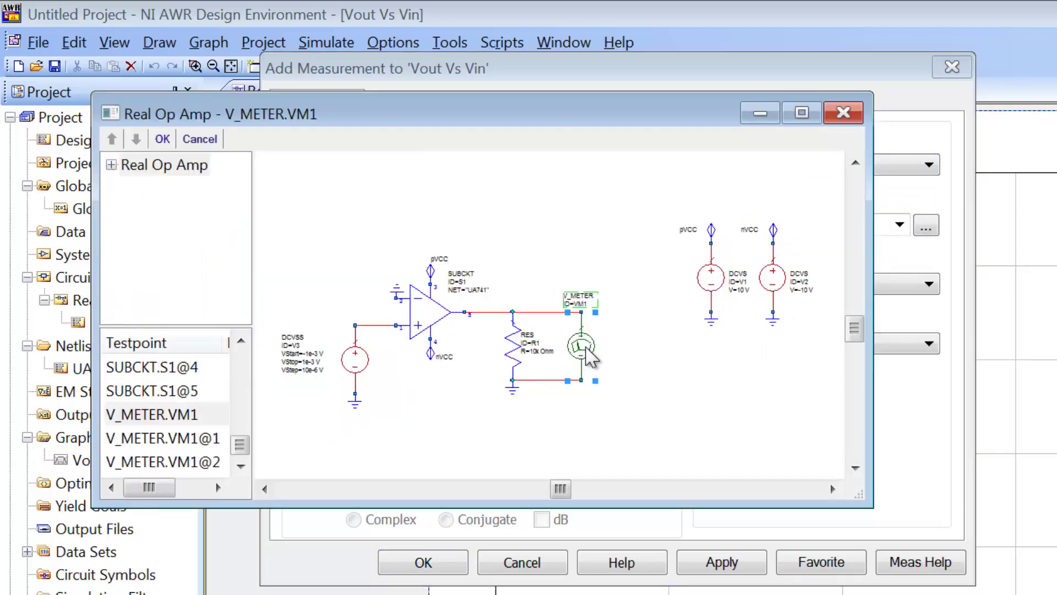
click(162, 139)
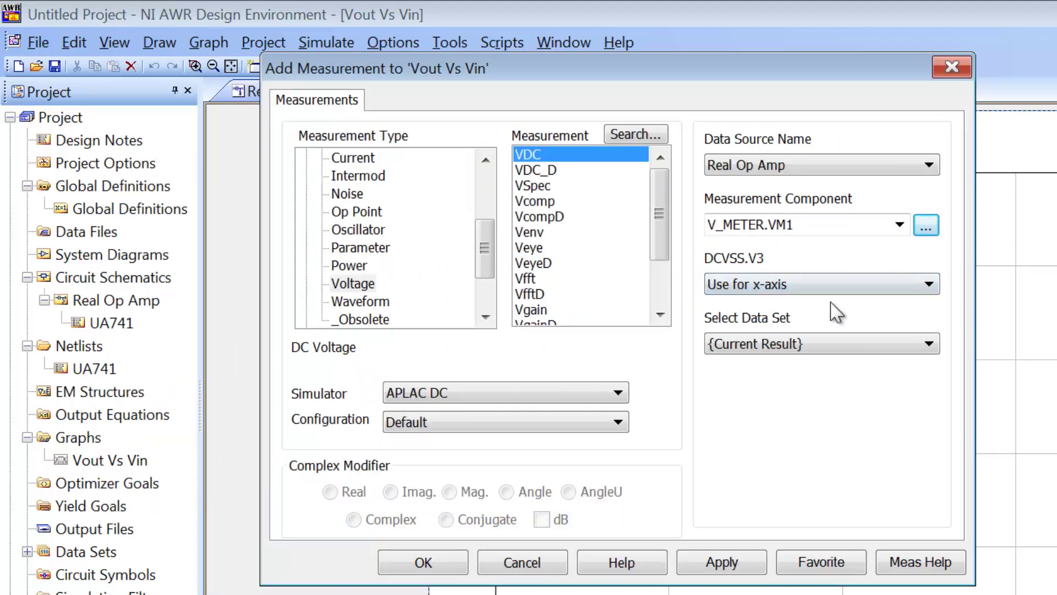
click(918, 286)
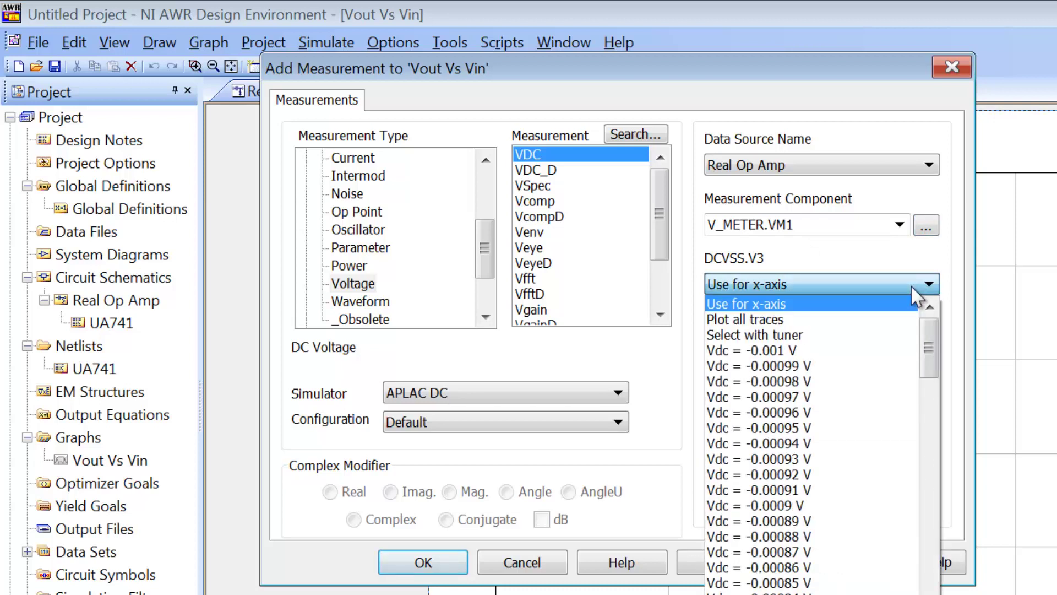
click(912, 289)
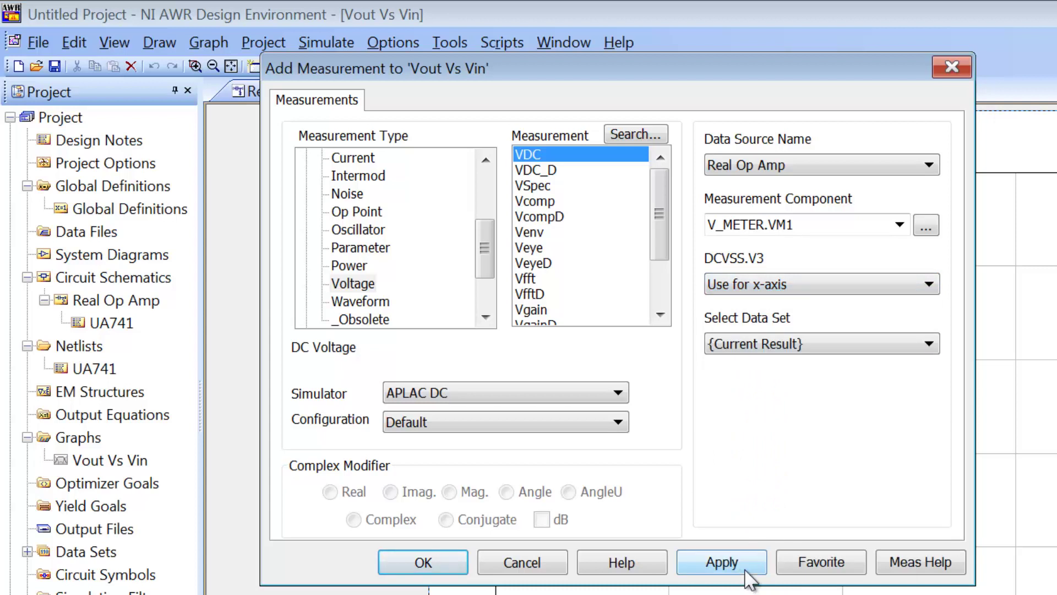
click(726, 564)
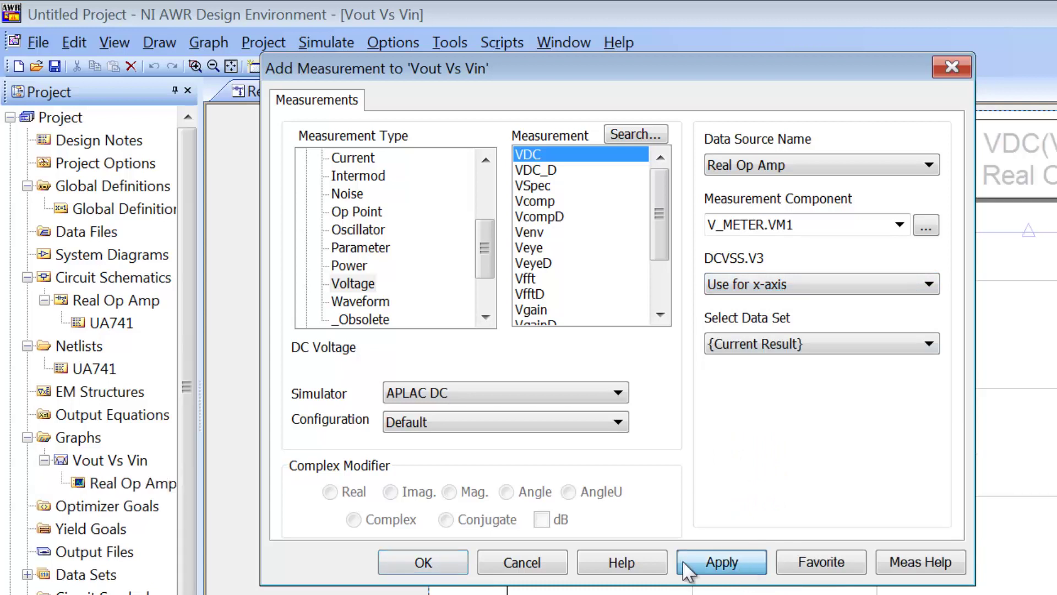
Step: Simulate to plot the saturating output curve and move the legend into the plot area
click(431, 563)
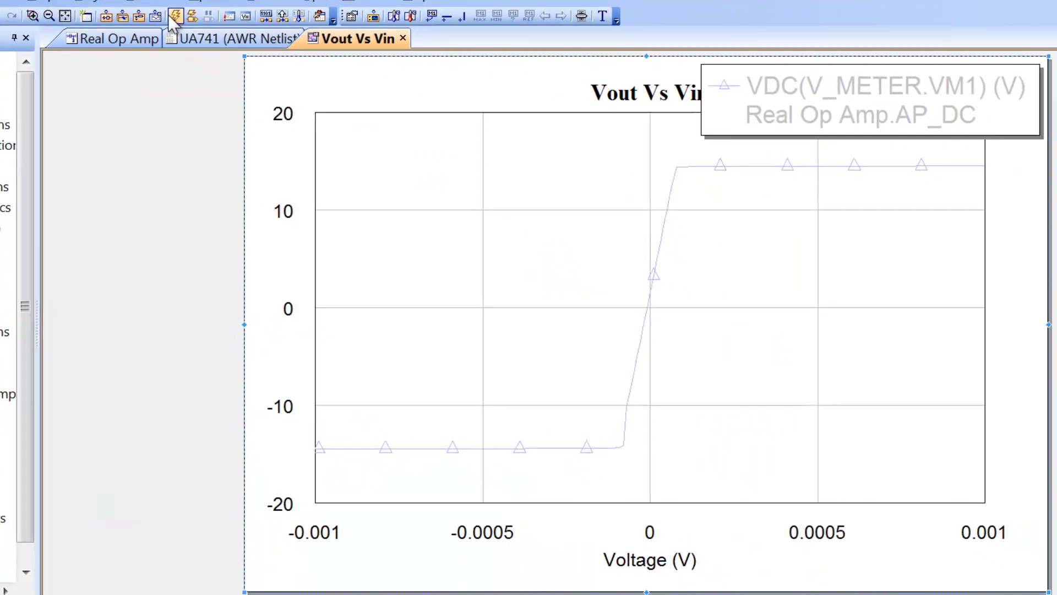
click(174, 15)
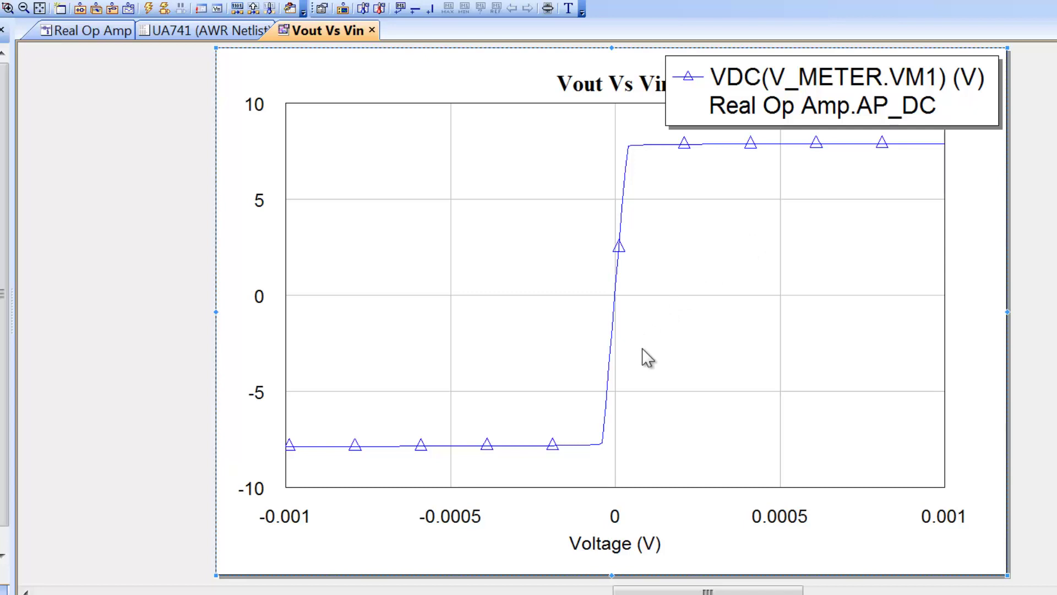
click(672, 153)
mouse_move(666, 145)
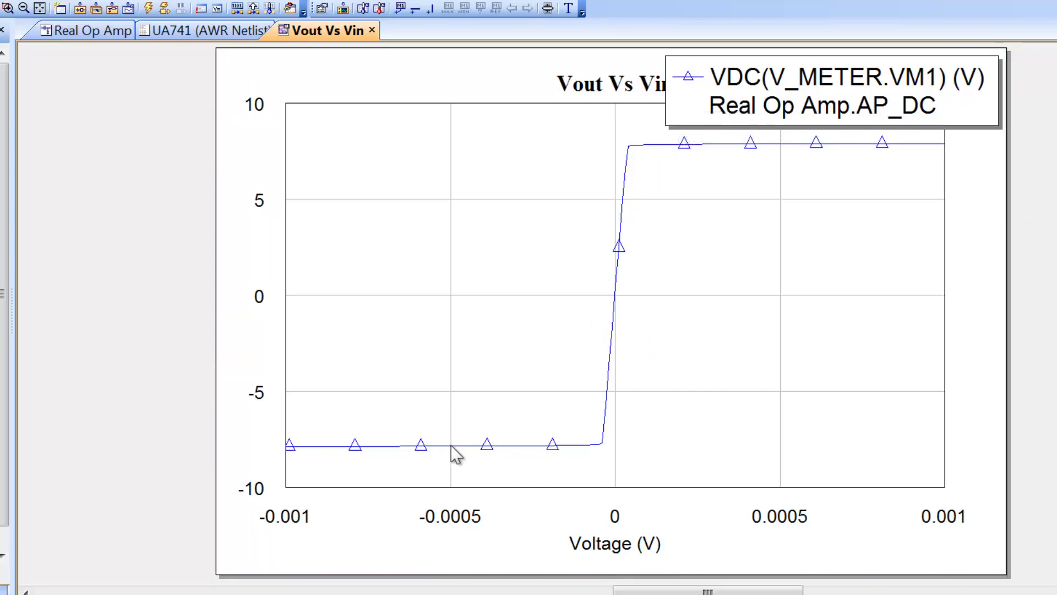
mouse_move(452, 446)
drag(792, 113, 894, 236)
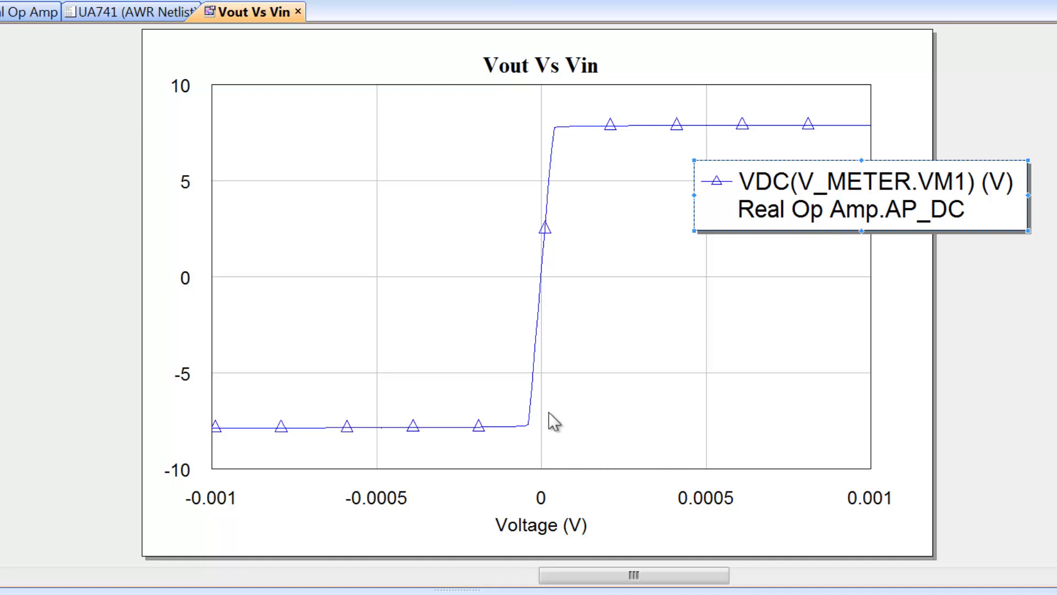
Step: Add a marker at the lower saturation knee (-7.744 V) and move its readout aside
click(501, 384)
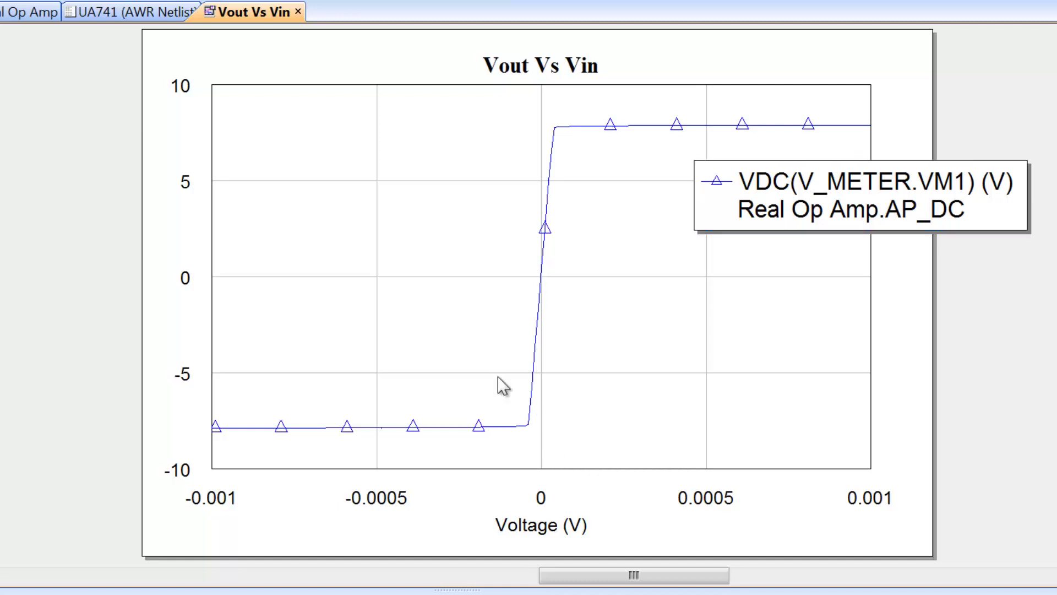
right_click(464, 291)
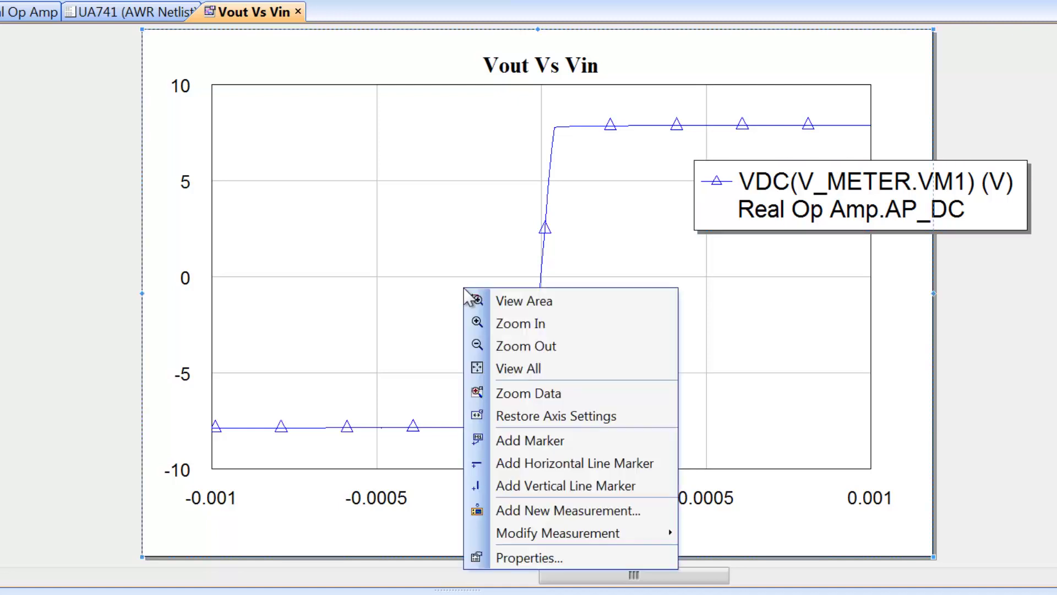
click(529, 440)
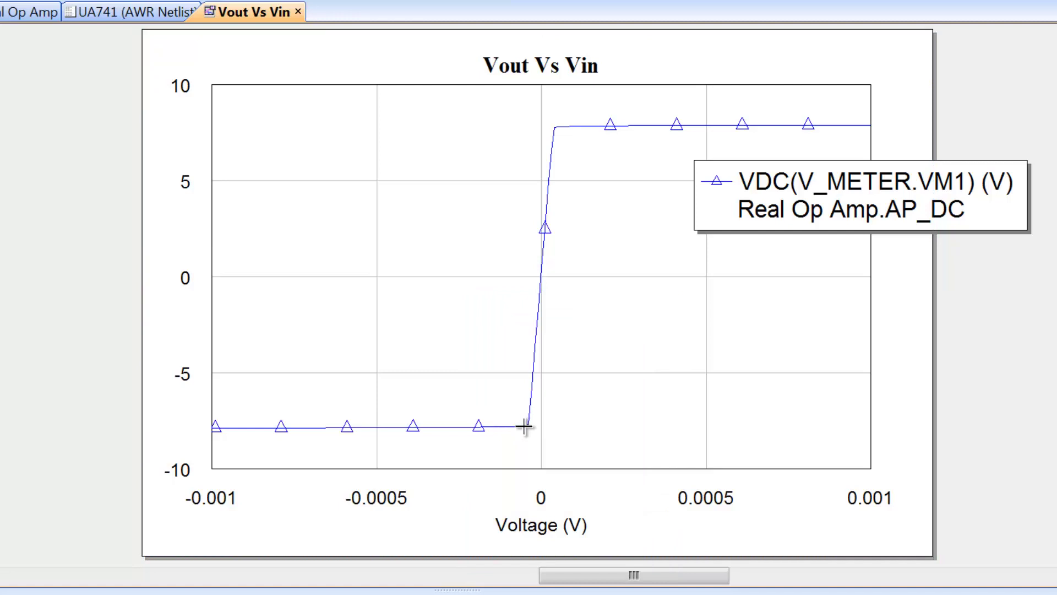
click(527, 425)
mouse_move(562, 401)
mouse_down()
mouse_move(484, 370)
mouse_move(445, 380)
mouse_up()
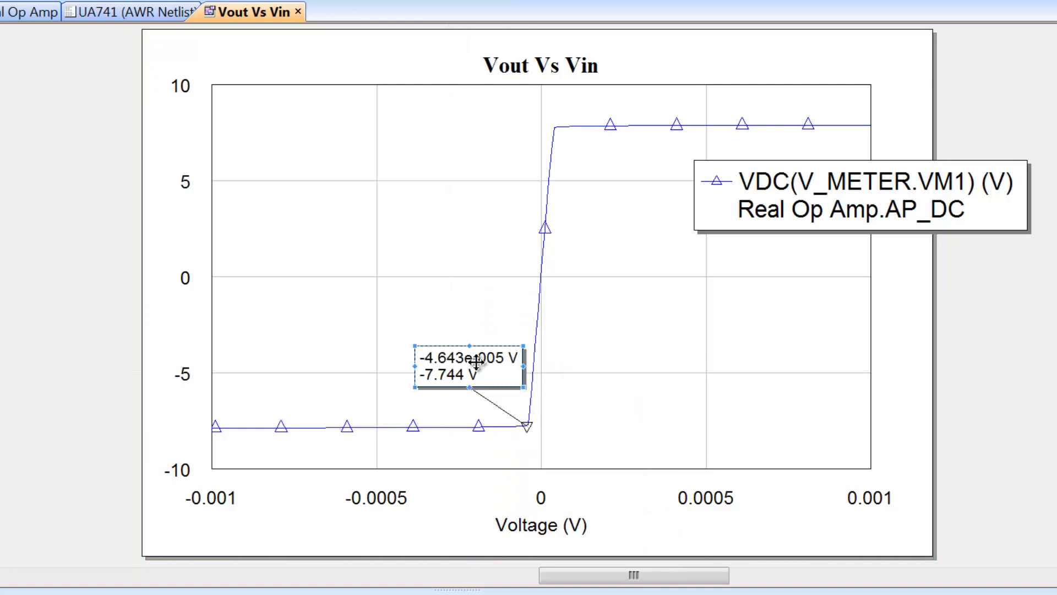
Step: Add a second marker at the upper saturation knee (7.755 V) and shift its readout left
right_click(629, 303)
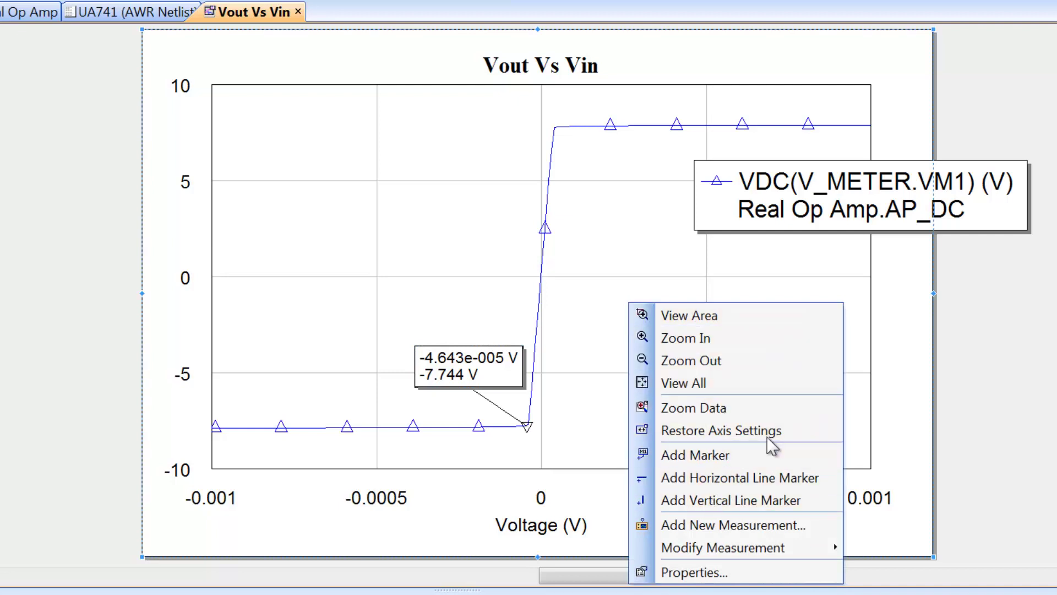
click(755, 454)
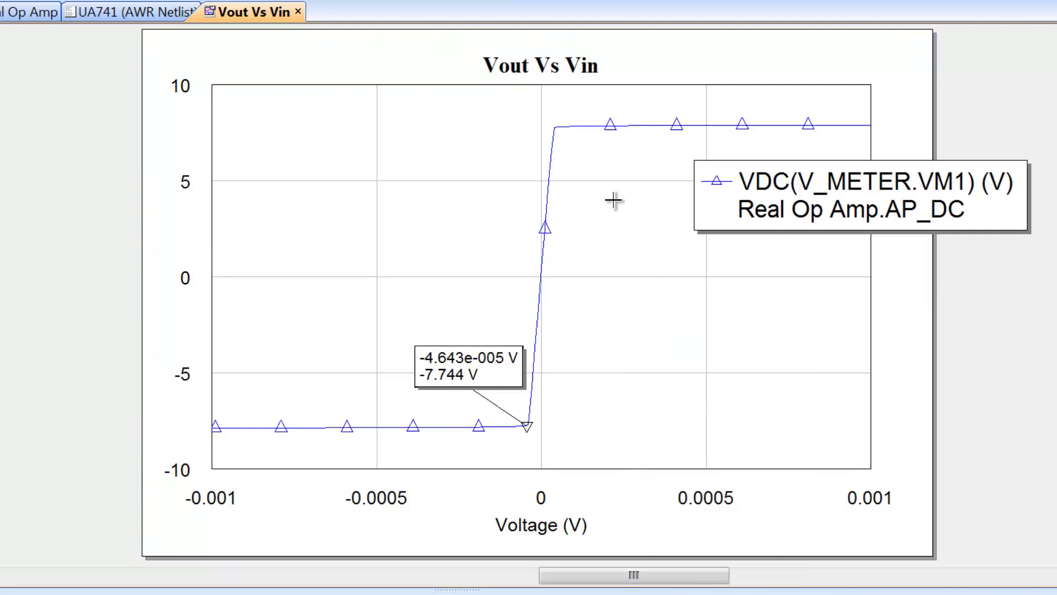
click(556, 128)
drag(601, 93, 466, 118)
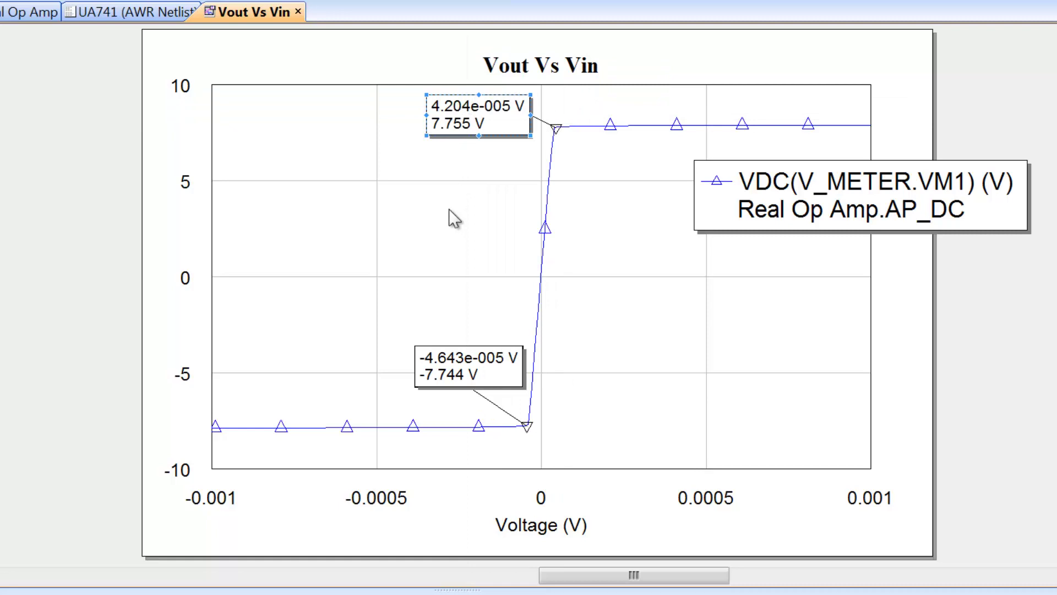
right_click(465, 371)
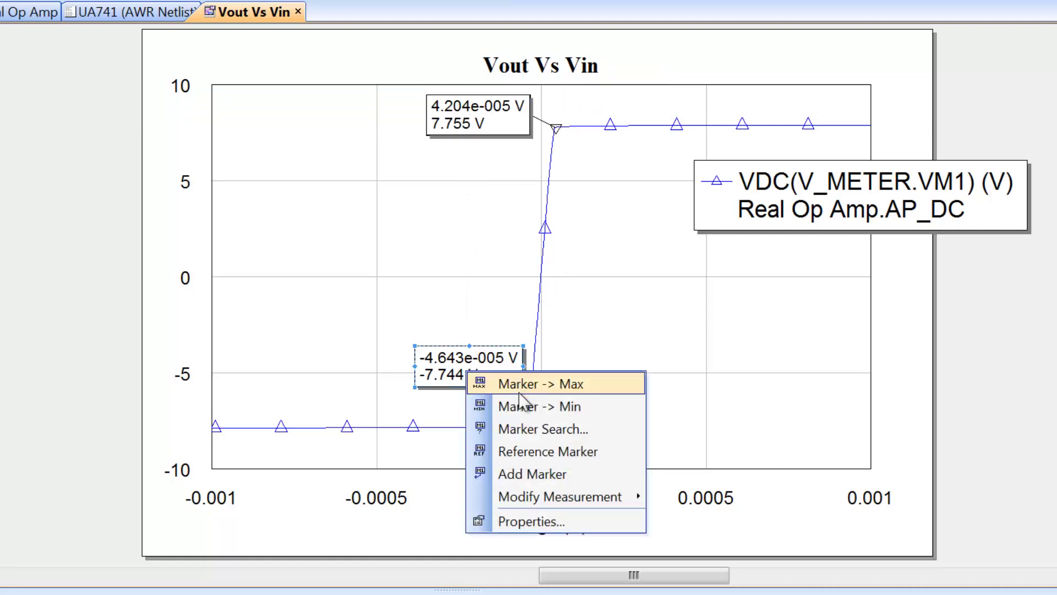
Step: Make the lower marker the reference and move the delta readout left of the curve
click(530, 451)
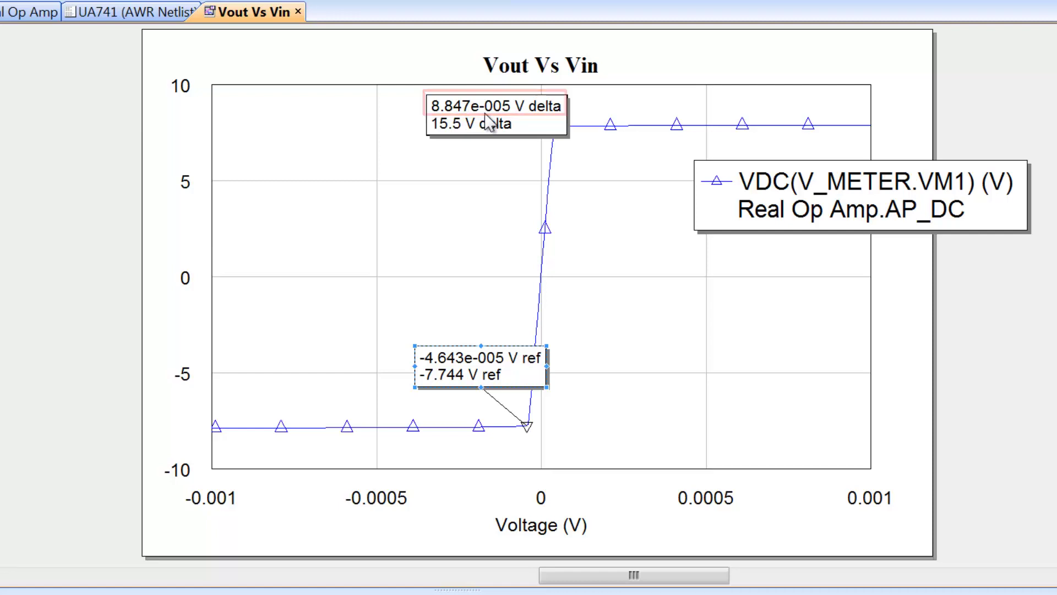
drag(539, 98, 471, 110)
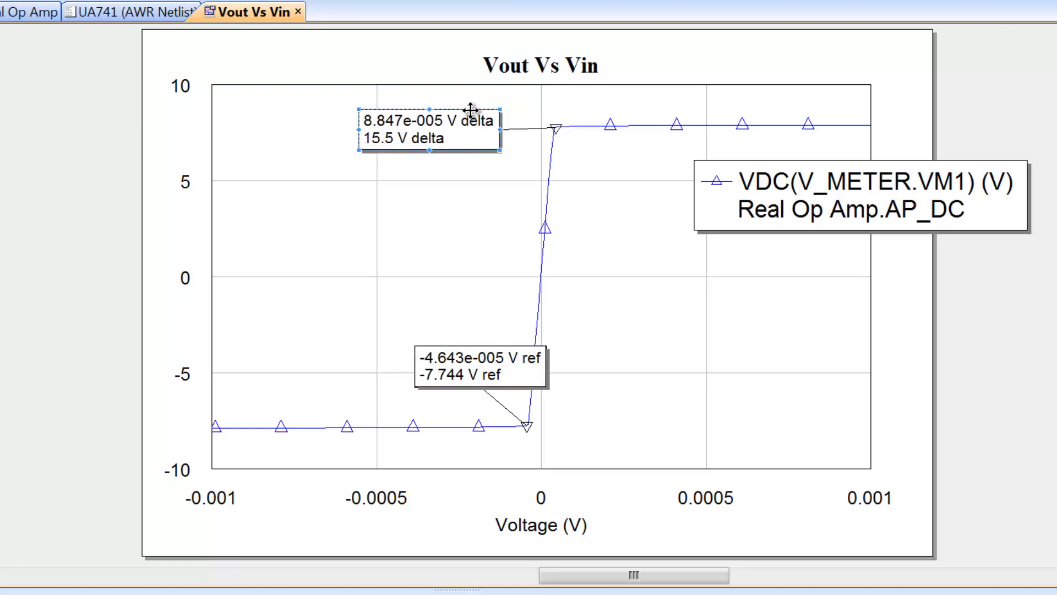